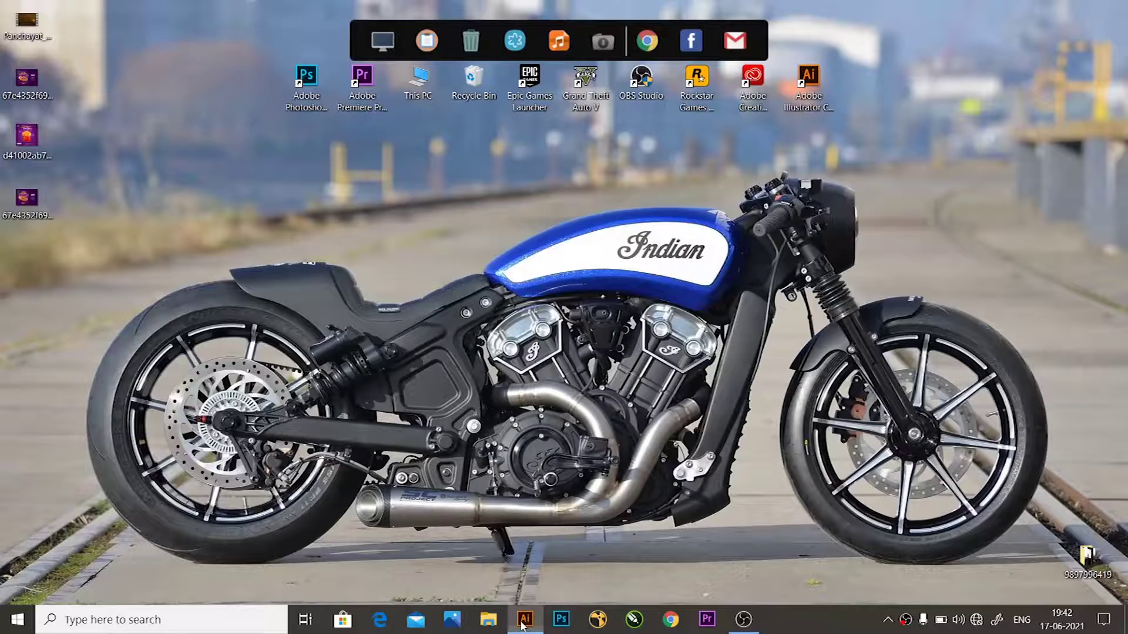
Step: Restore the Illustrator window showing the blank Untitled-7 document
click(521, 624)
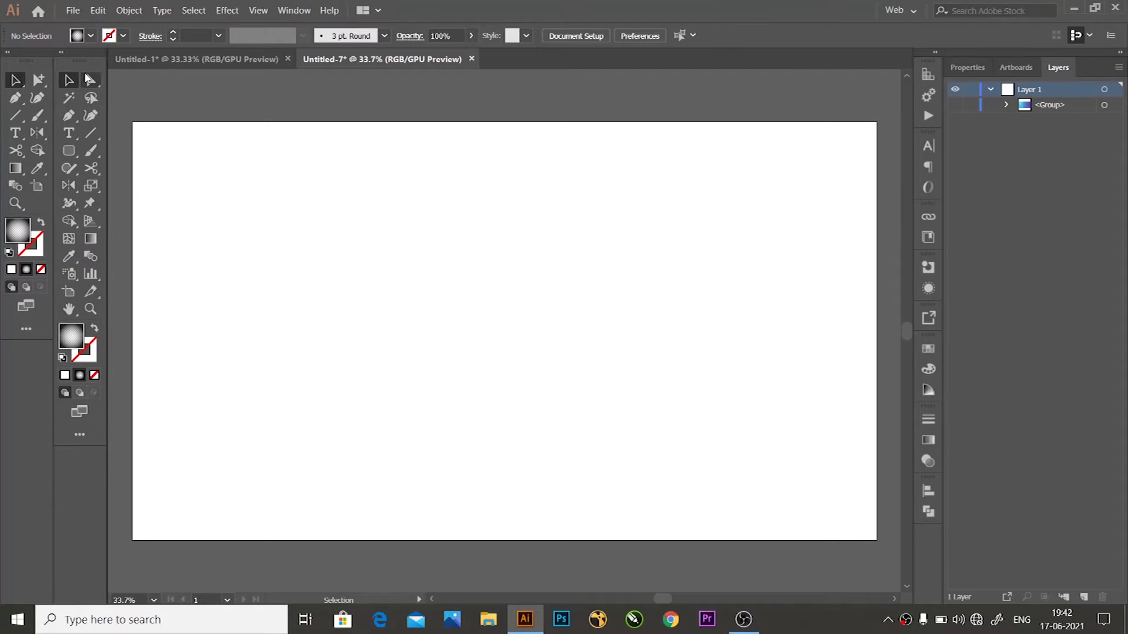
Step: Create a 400 pt text object on the artboard reading 'DESGIN'
click(70, 133)
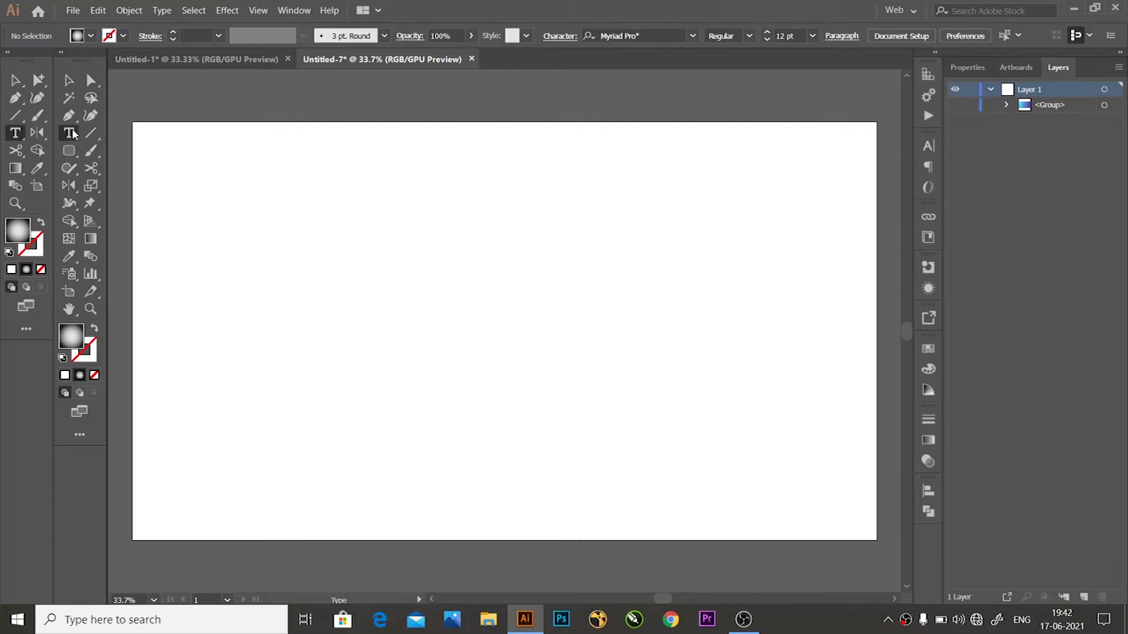
click(406, 327)
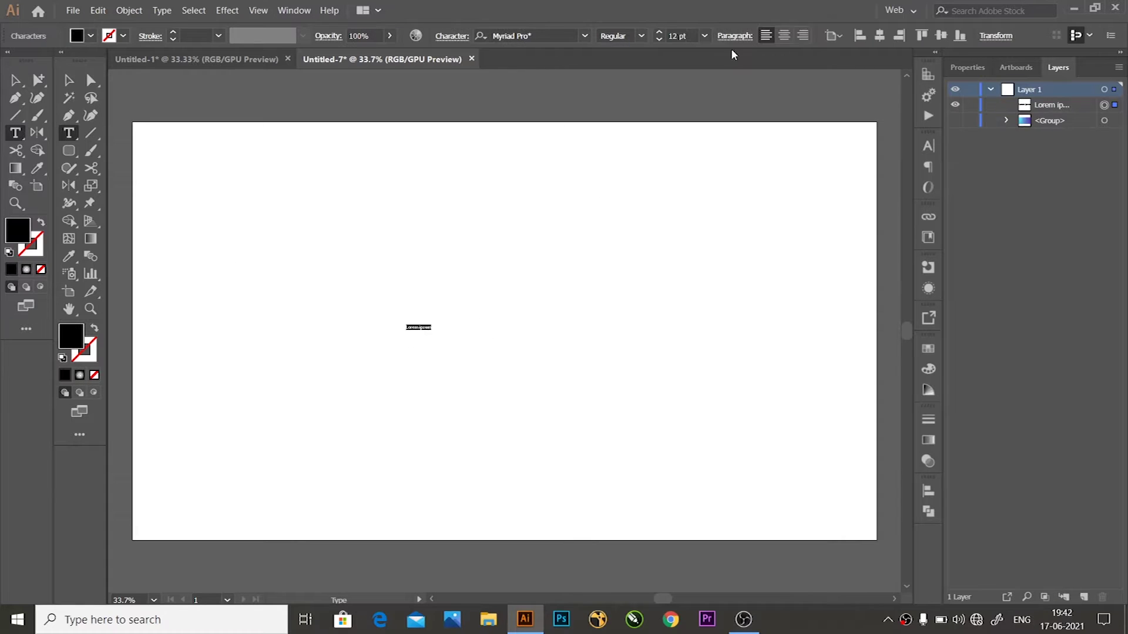
click(675, 35)
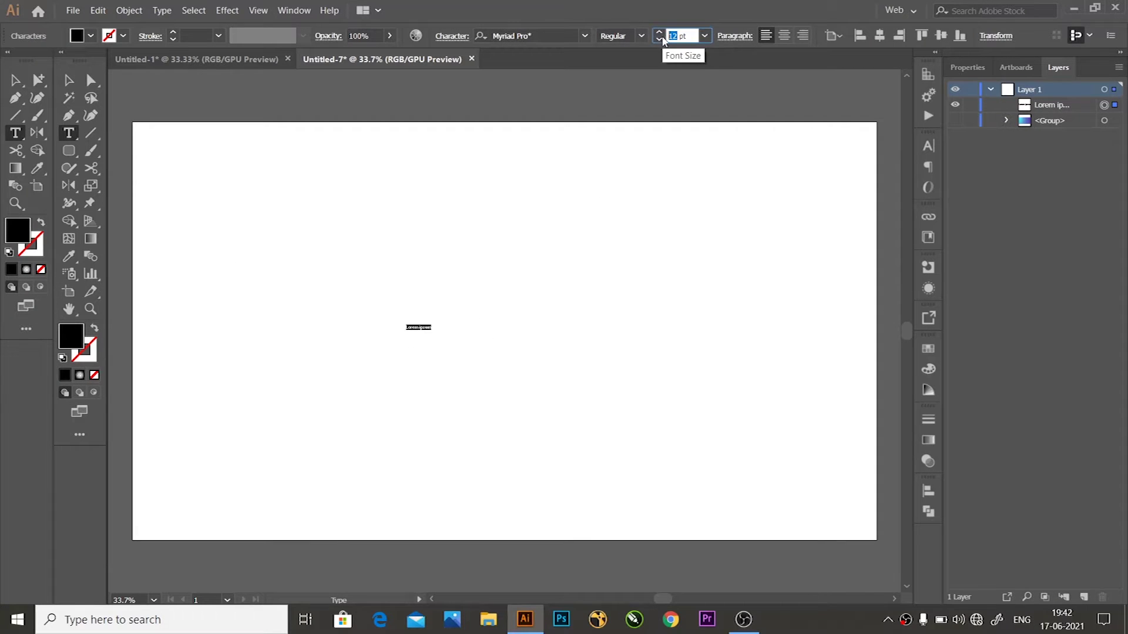
text(40)
key(Return)
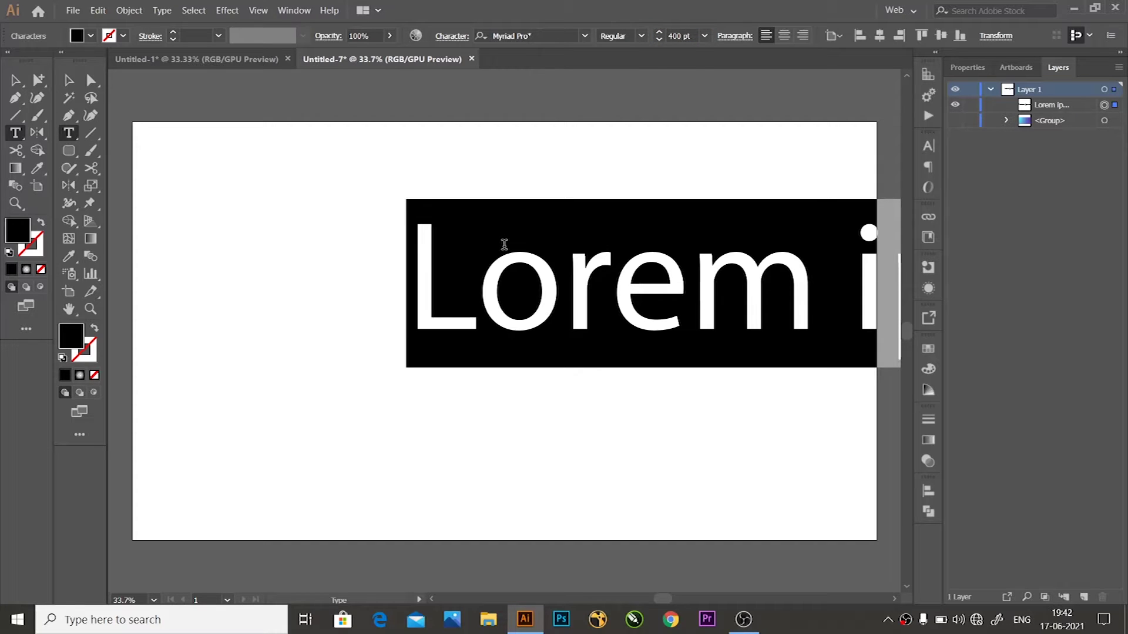
text(D)
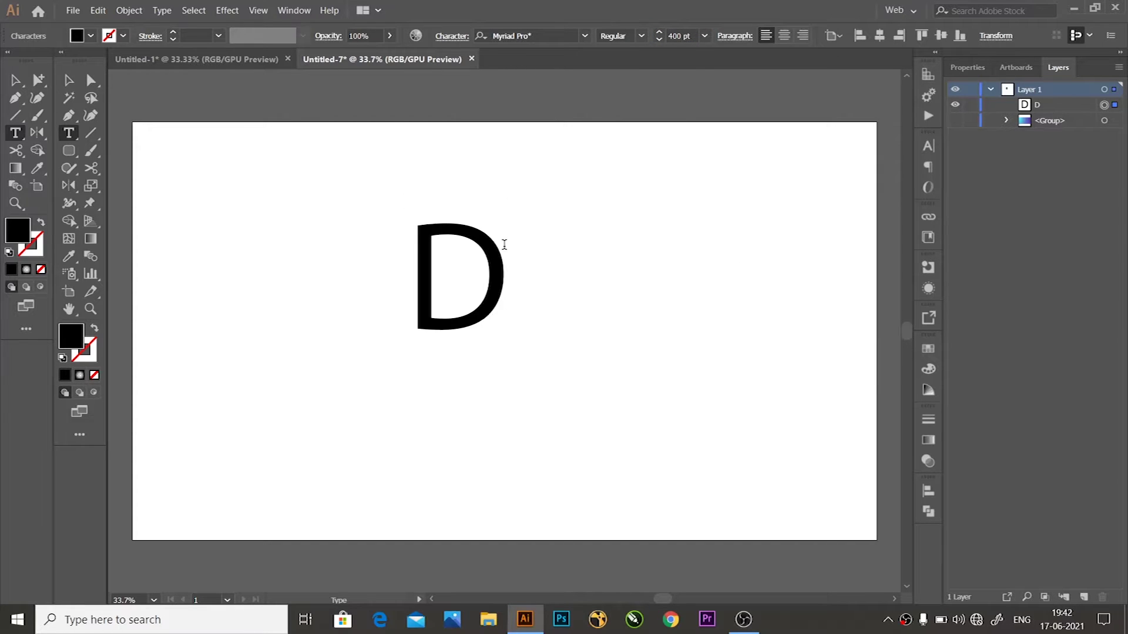
text(ES)
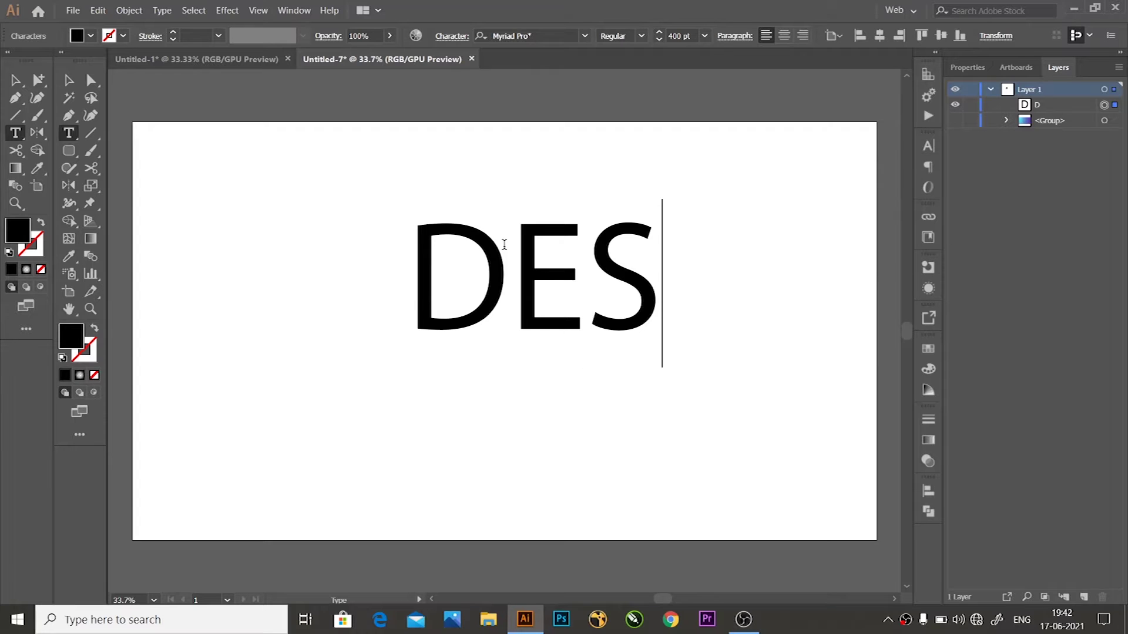
text(GIN)
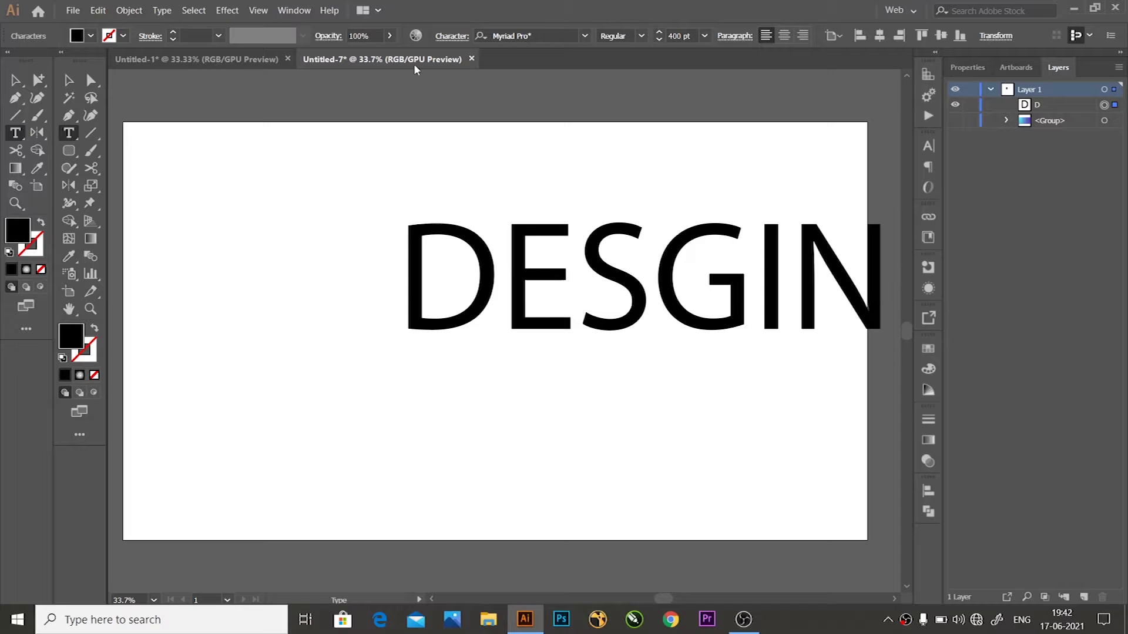
key(Escape)
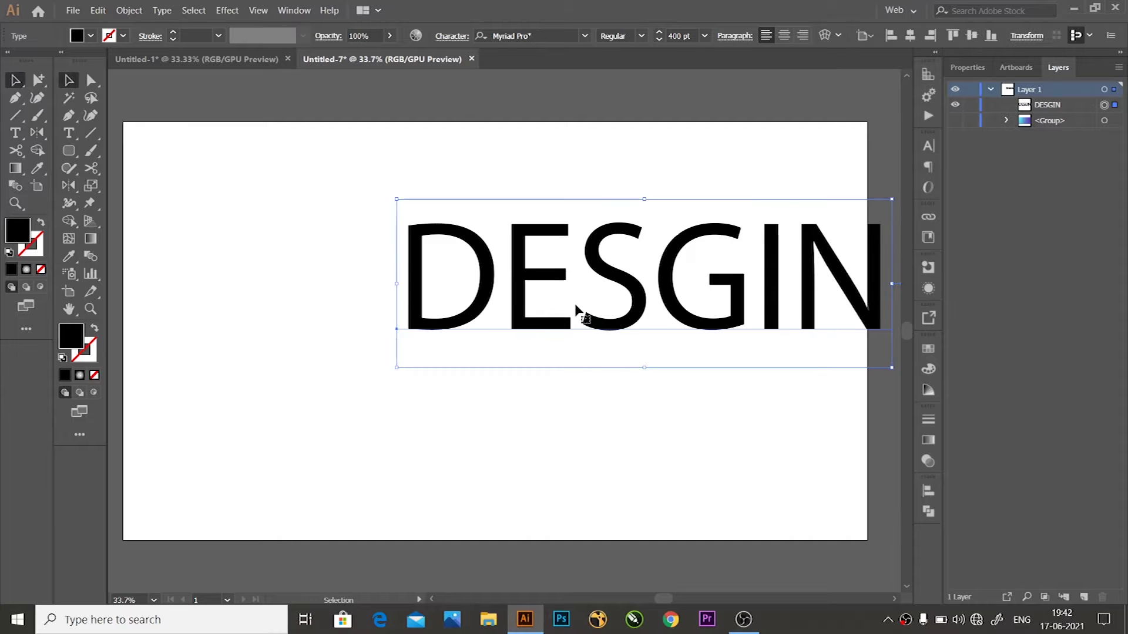
Step: Move the word left, correct the spelling to 'DESIGN', and select all its text
mouse_move(637, 297)
mouse_down()
mouse_move(453, 324)
mouse_move(463, 325)
mouse_up()
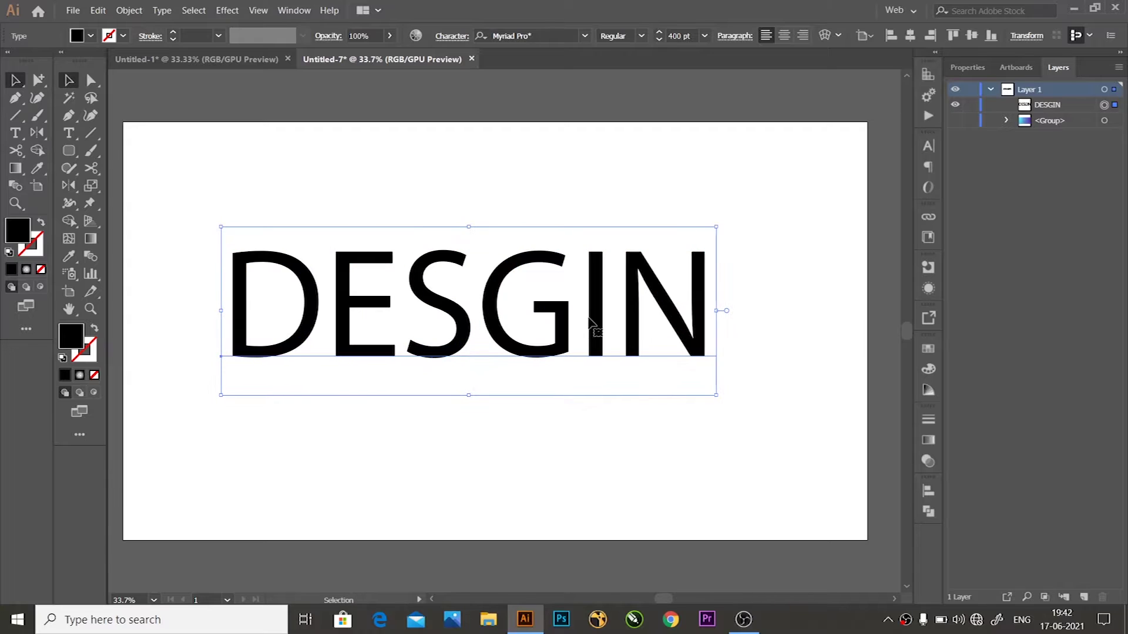
double_click(592, 318)
drag(596, 310, 493, 317)
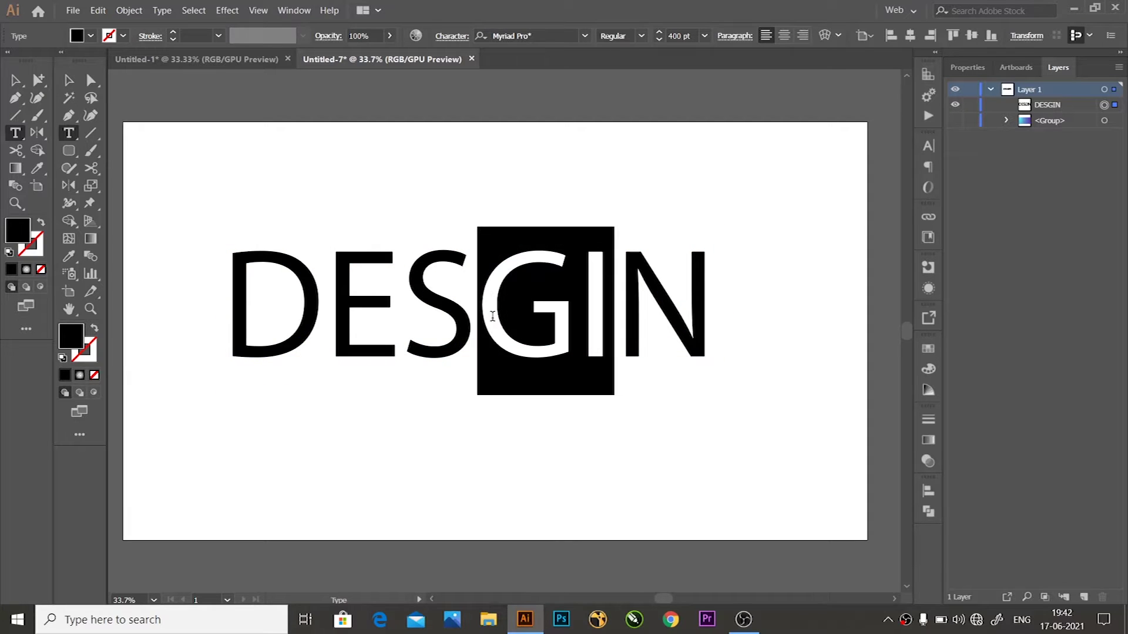
text(I)
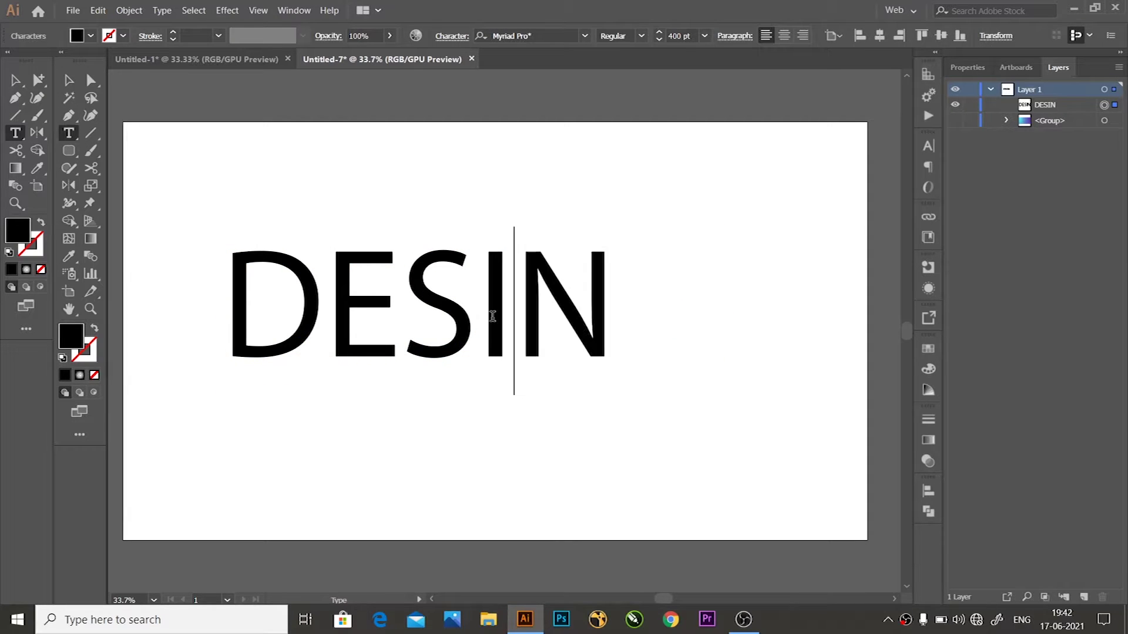
text(G)
click(16, 82)
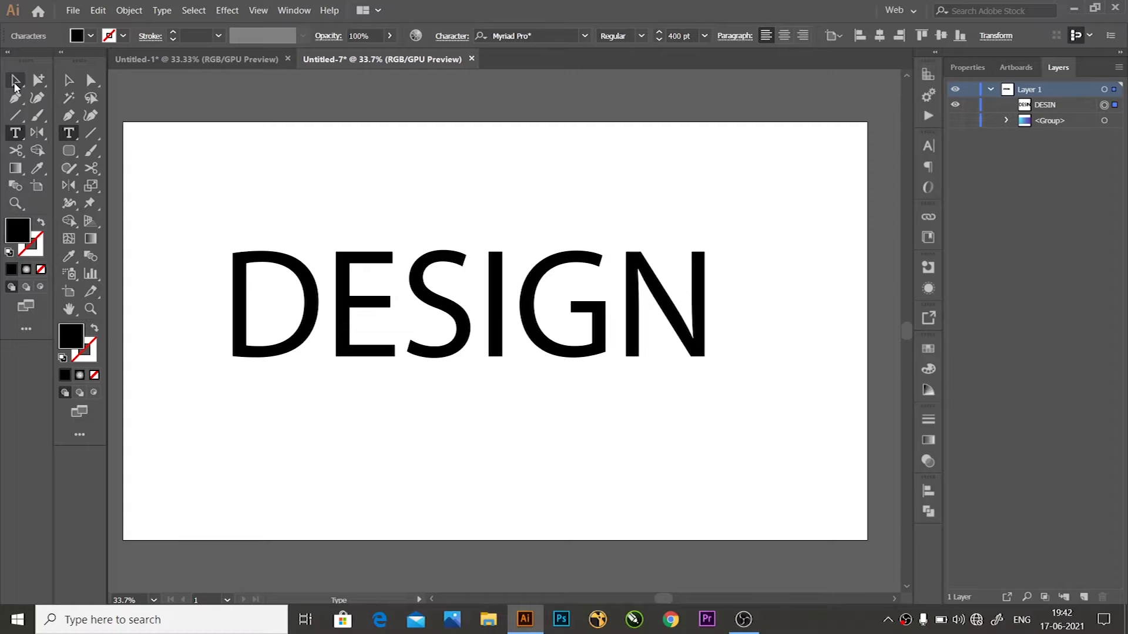
scroll(713, 259, down, 1)
key(t)
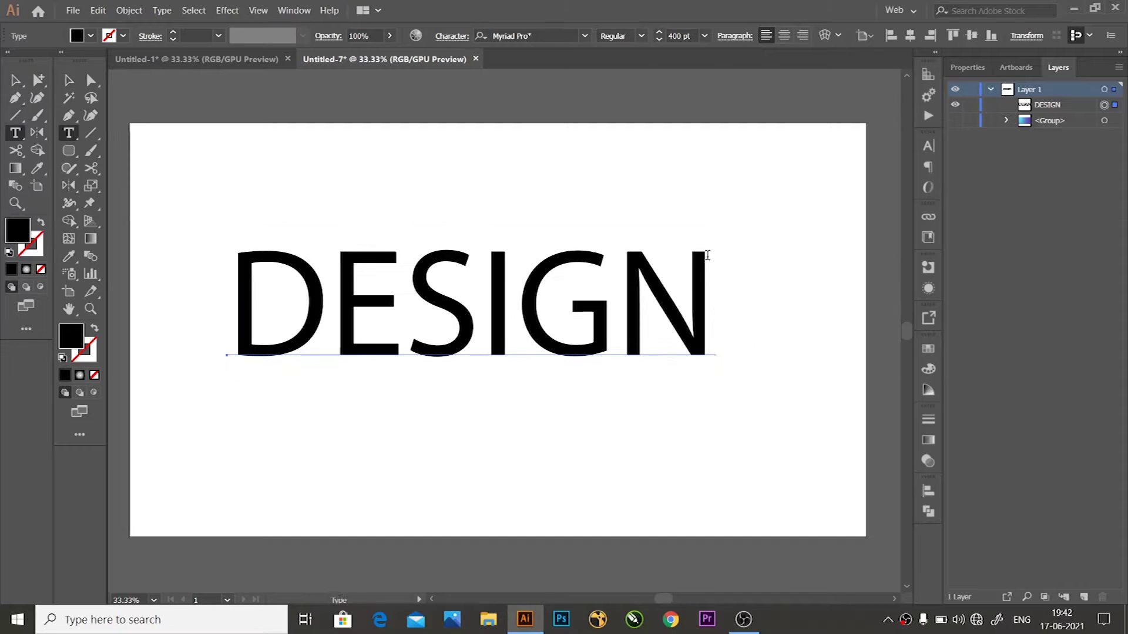
key(ctrl+a)
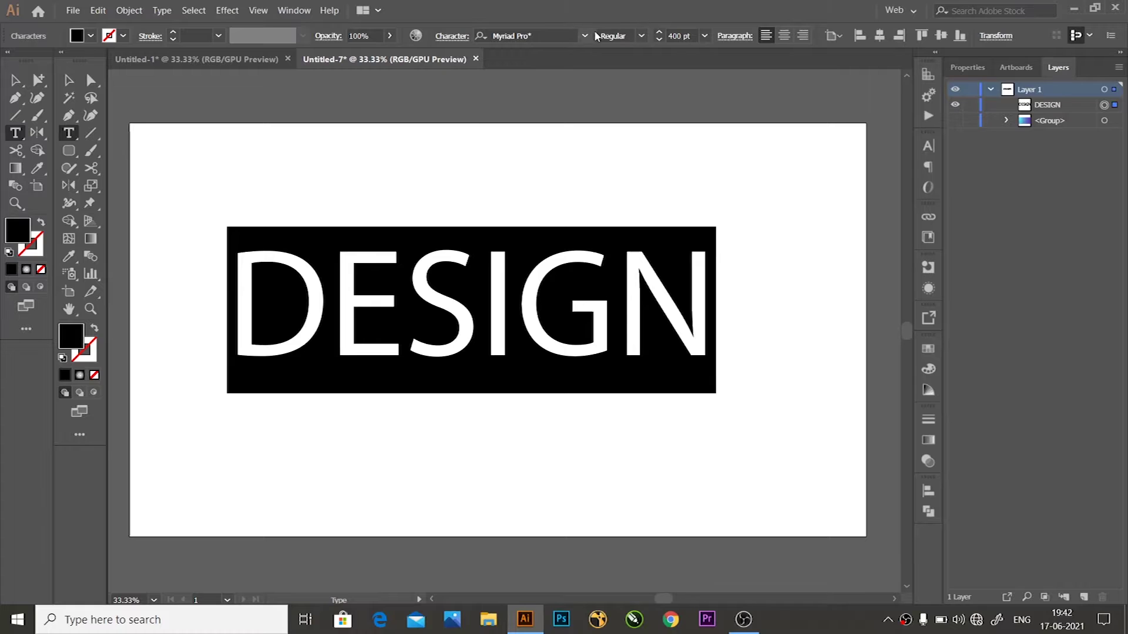
Step: Change the DESIGN text font to Arial Black
click(584, 36)
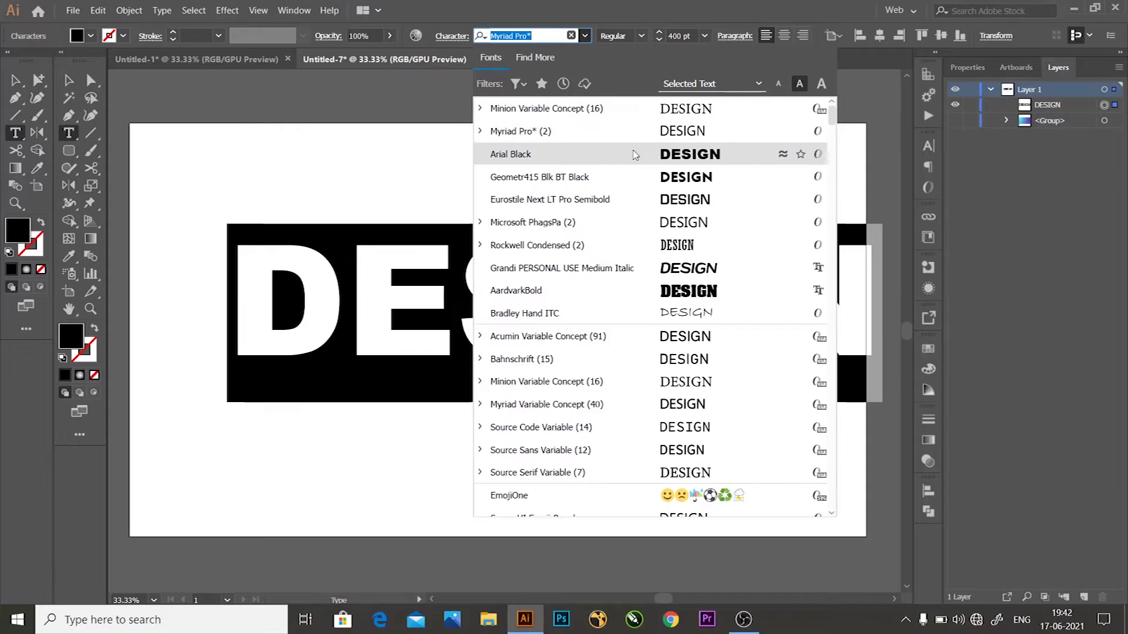
click(634, 154)
scroll(540, 223, down, 2)
scroll(443, 232, up, 1)
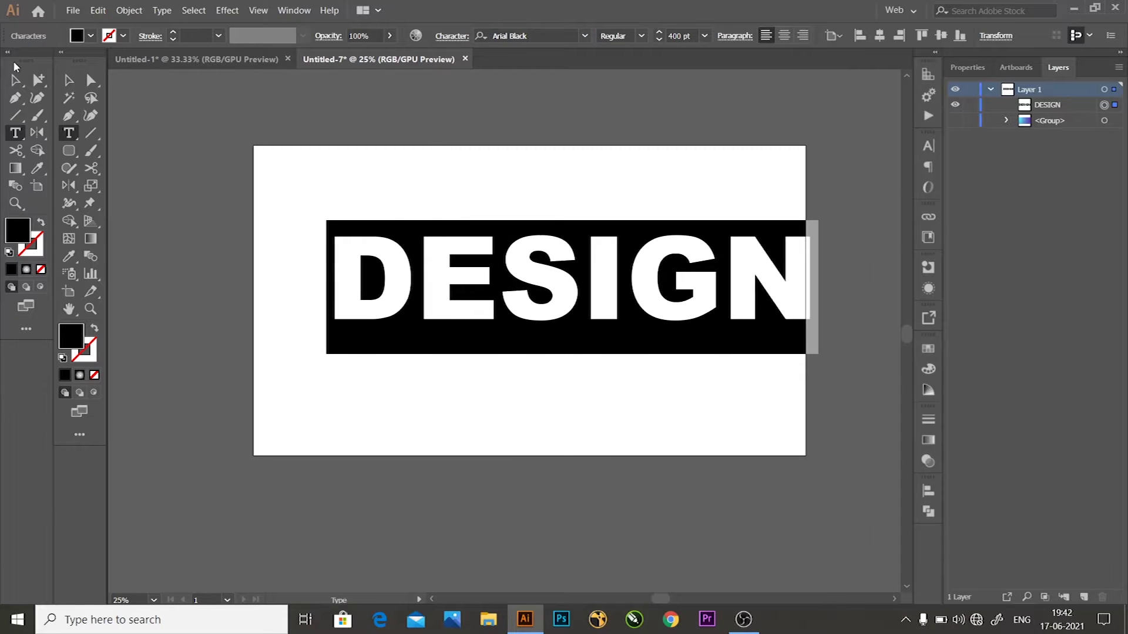
Step: Centre the word on the artboard and scale it down to about 291 pt
key(Escape)
mouse_move(626, 280)
mouse_down()
mouse_move(559, 291)
mouse_move(556, 305)
mouse_up()
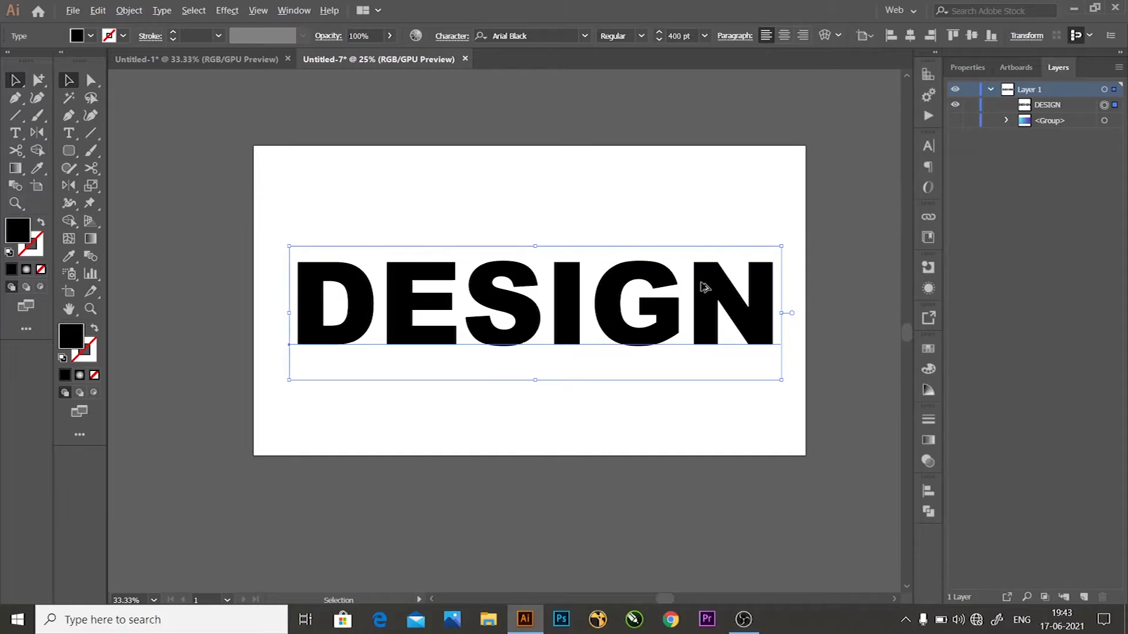
drag(517, 299, 511, 304)
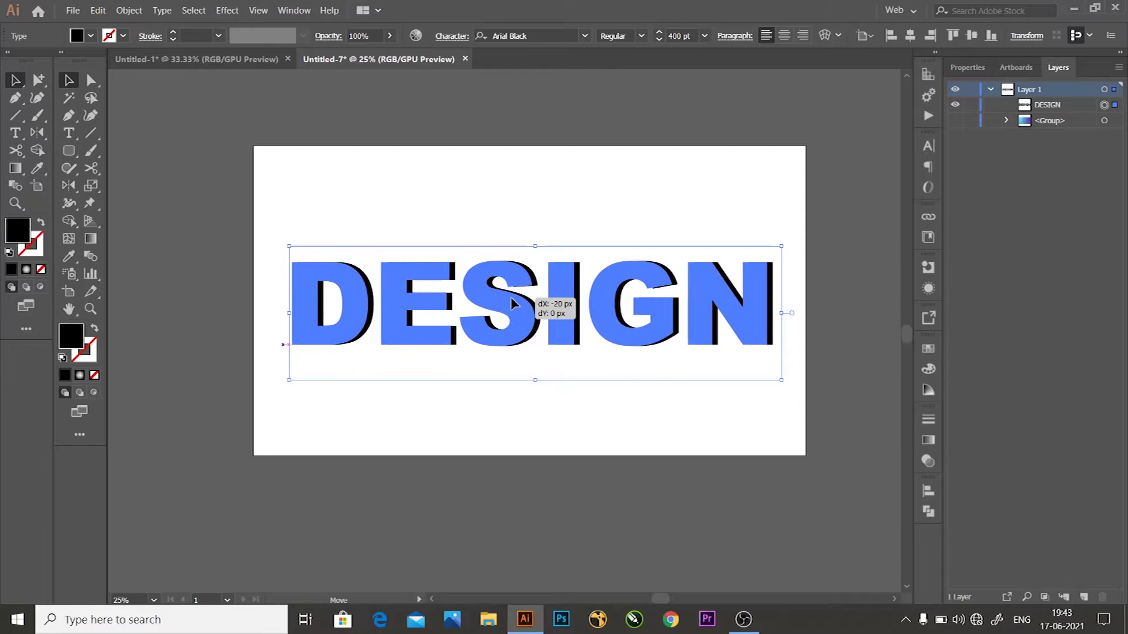
drag(511, 304, 505, 300)
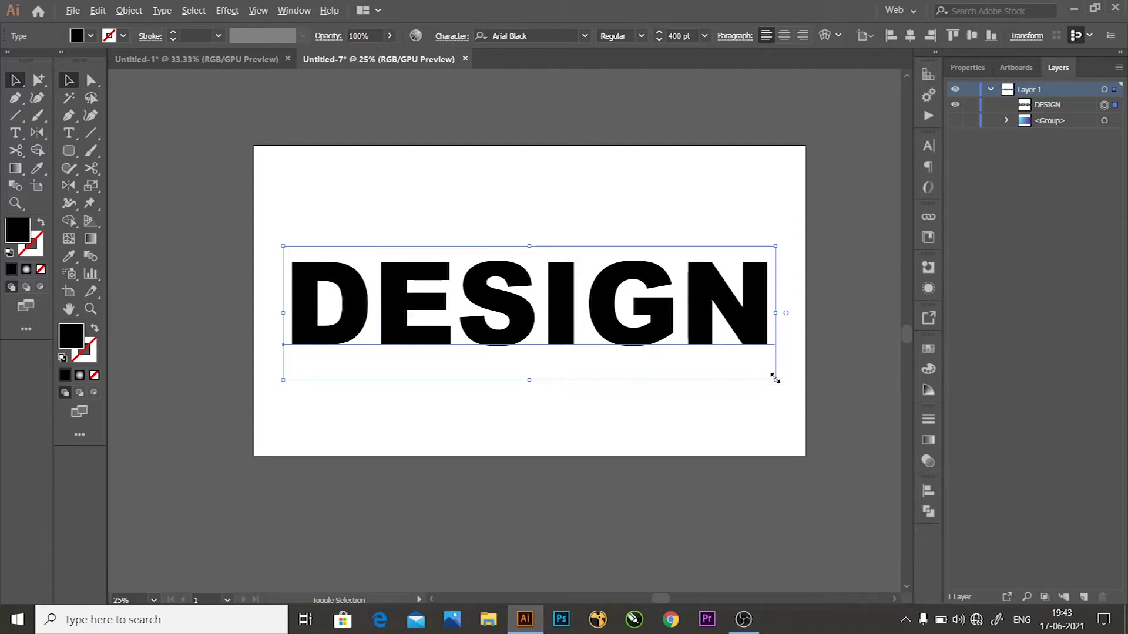
drag(776, 378, 714, 364)
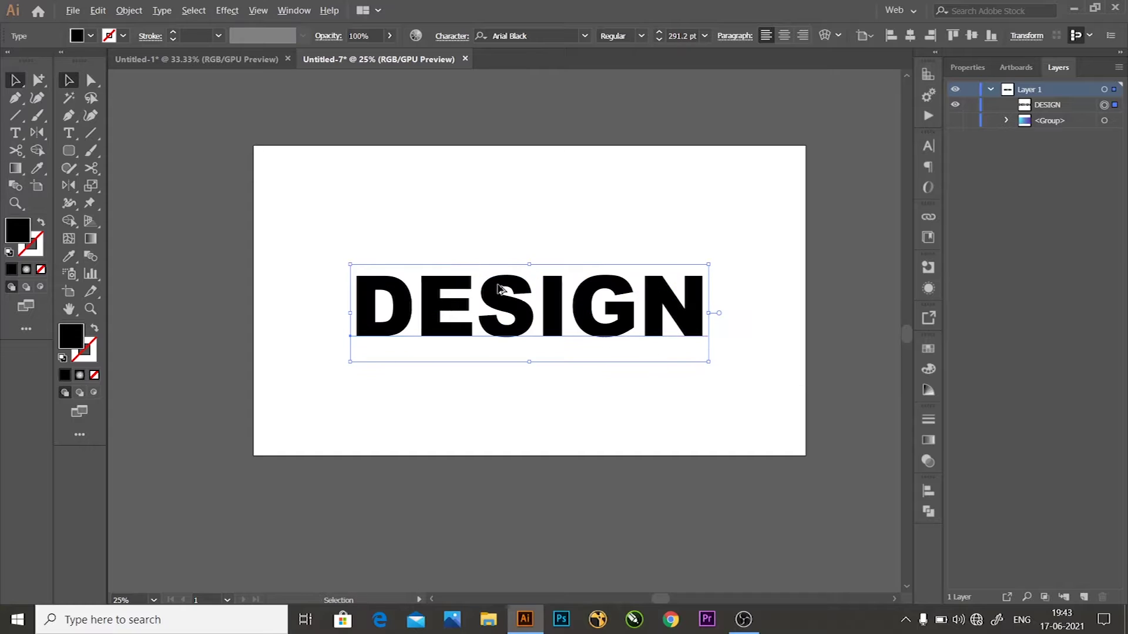
scroll(498, 288, up, 1)
click(599, 214)
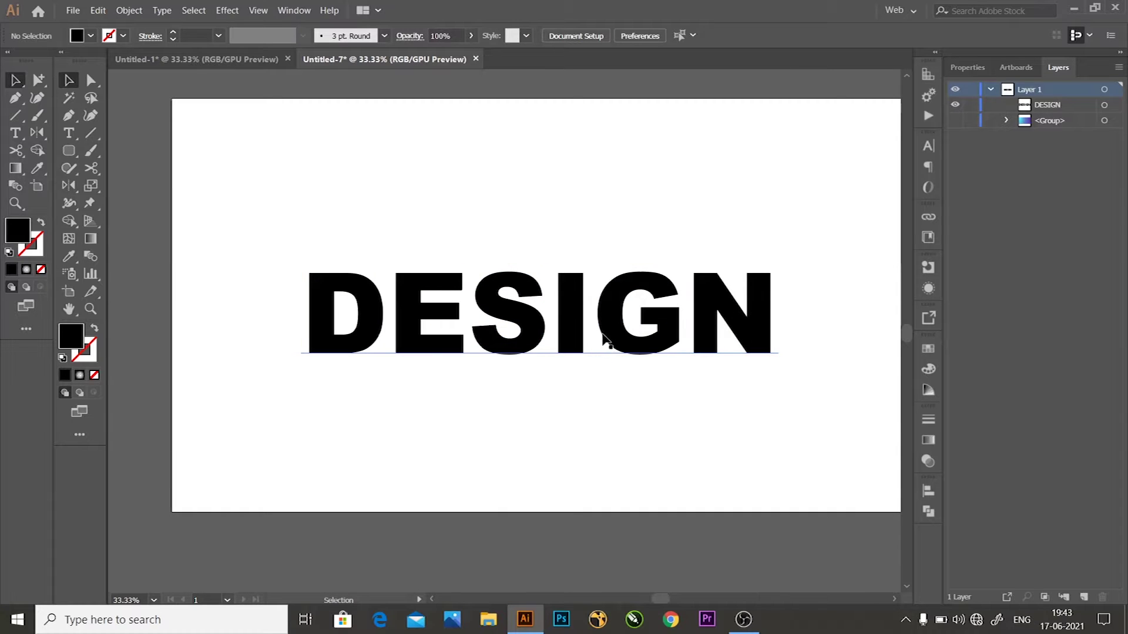
Step: Convert the DESIGN text to outlined letter shapes
click(623, 328)
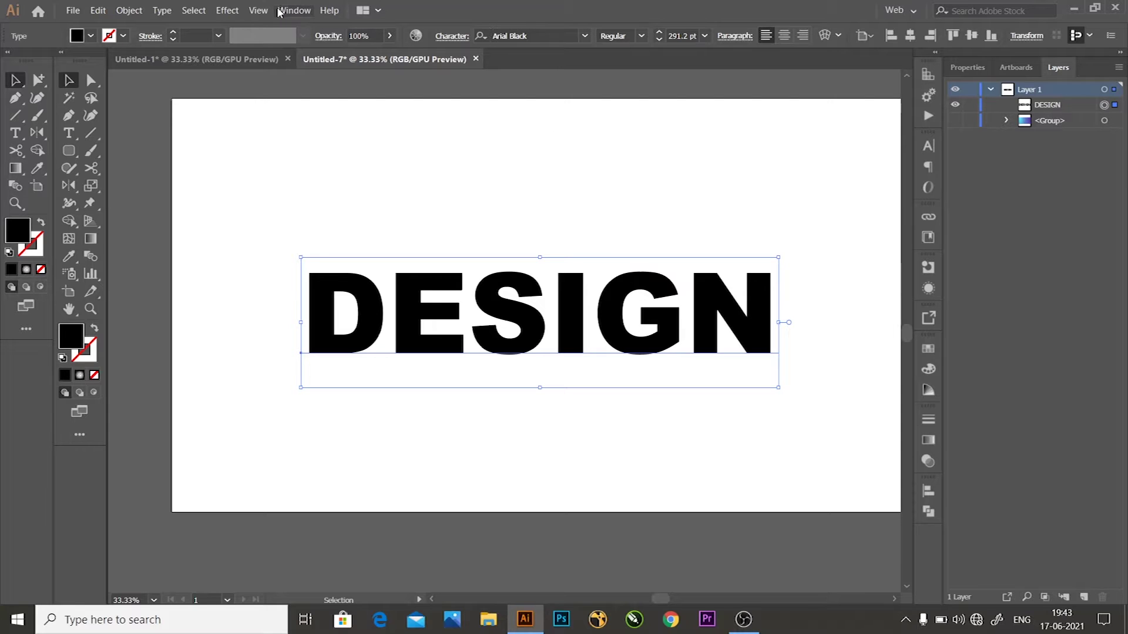
click(201, 16)
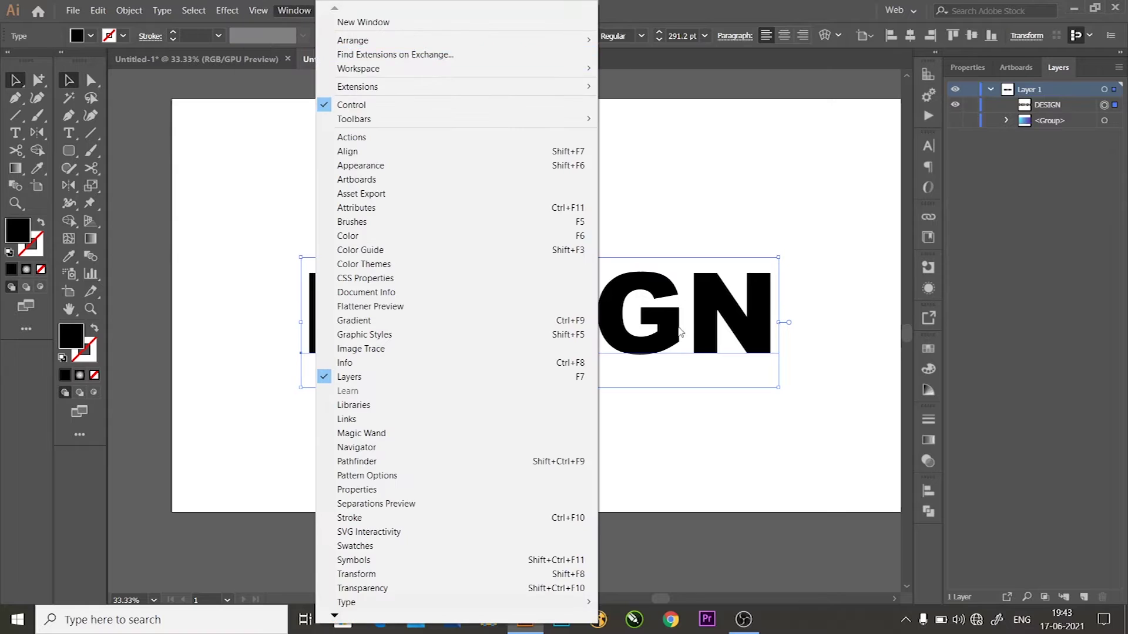
click(674, 320)
right_click(676, 322)
click(728, 407)
Step: Isolate the outlined group and show it in Outline view, zoomed in
right_click(695, 283)
click(741, 374)
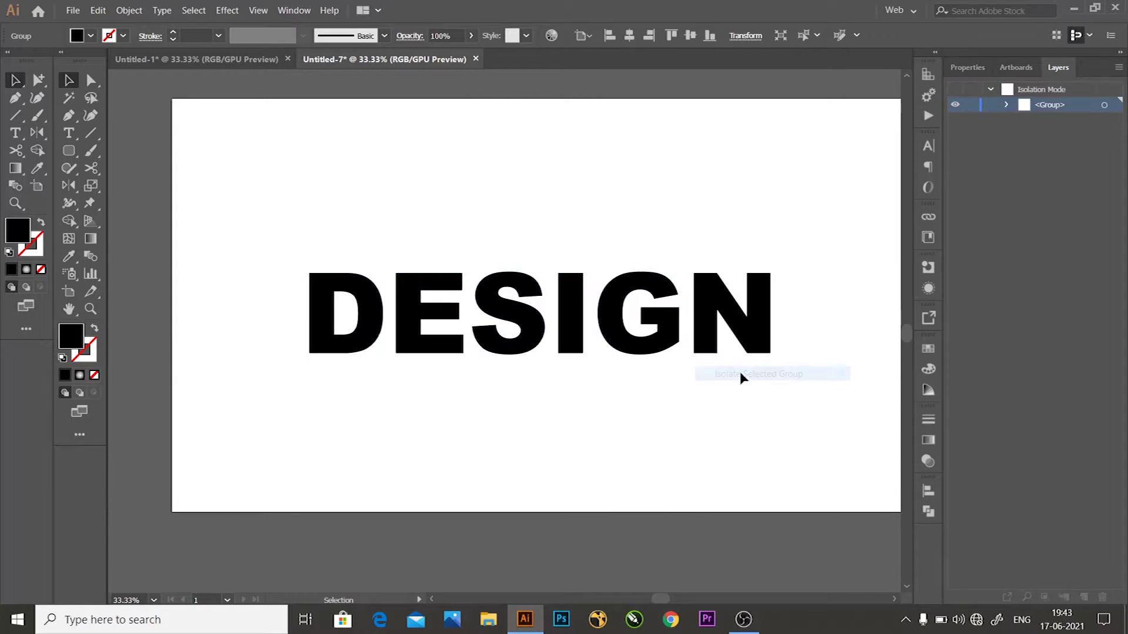
click(299, 12)
mouse_move(257, 9)
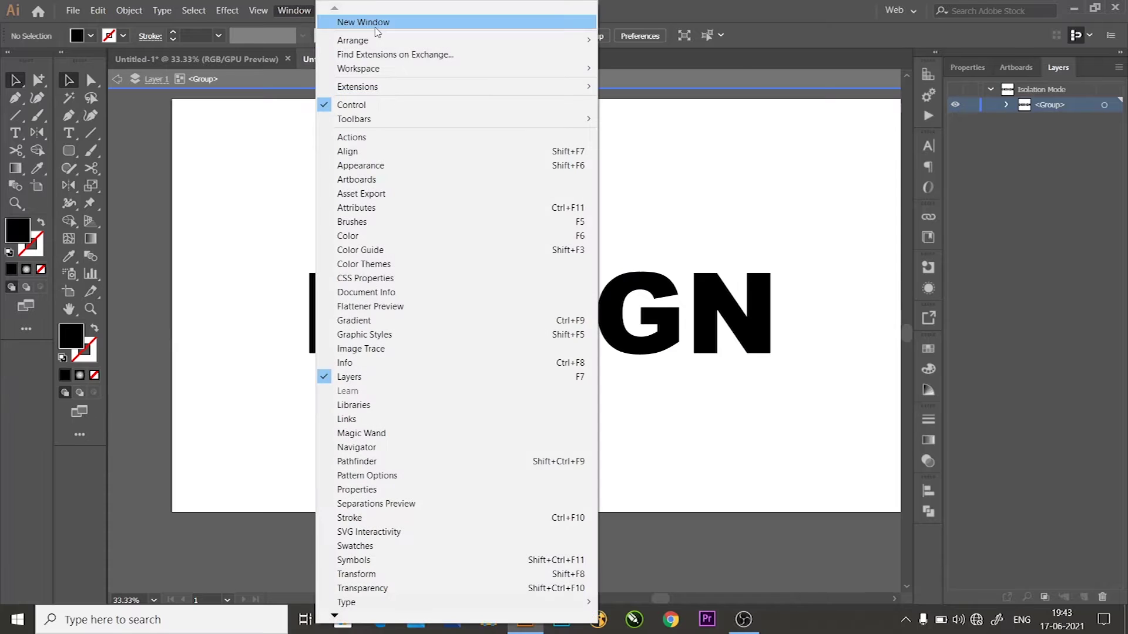
click(280, 27)
scroll(416, 290, up, 2)
scroll(291, 317, up, 3)
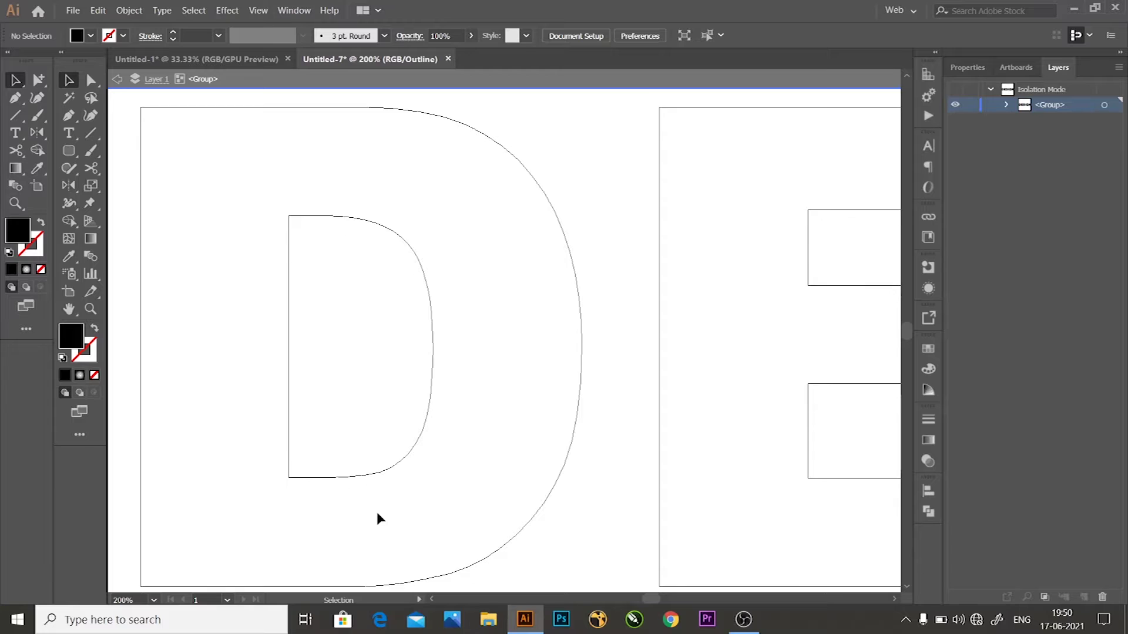
scroll(365, 518, down, 1)
Step: Draw a straight vertical line down through the left stem of the D
scroll(365, 518, down, 1)
scroll(367, 517, down, 1)
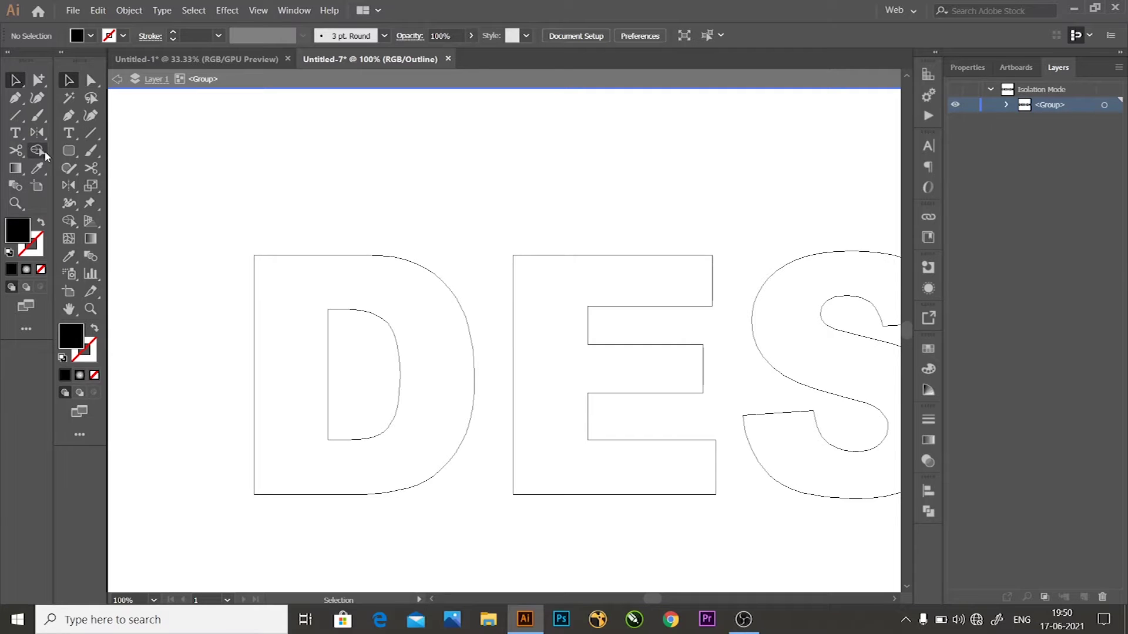
click(68, 115)
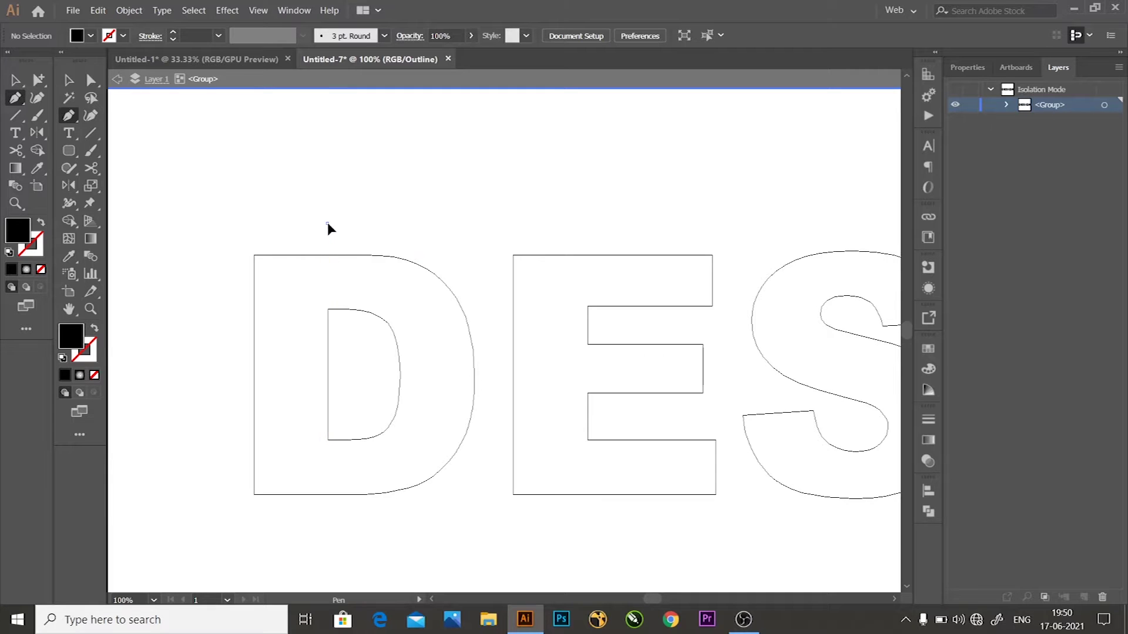
key(backslash)
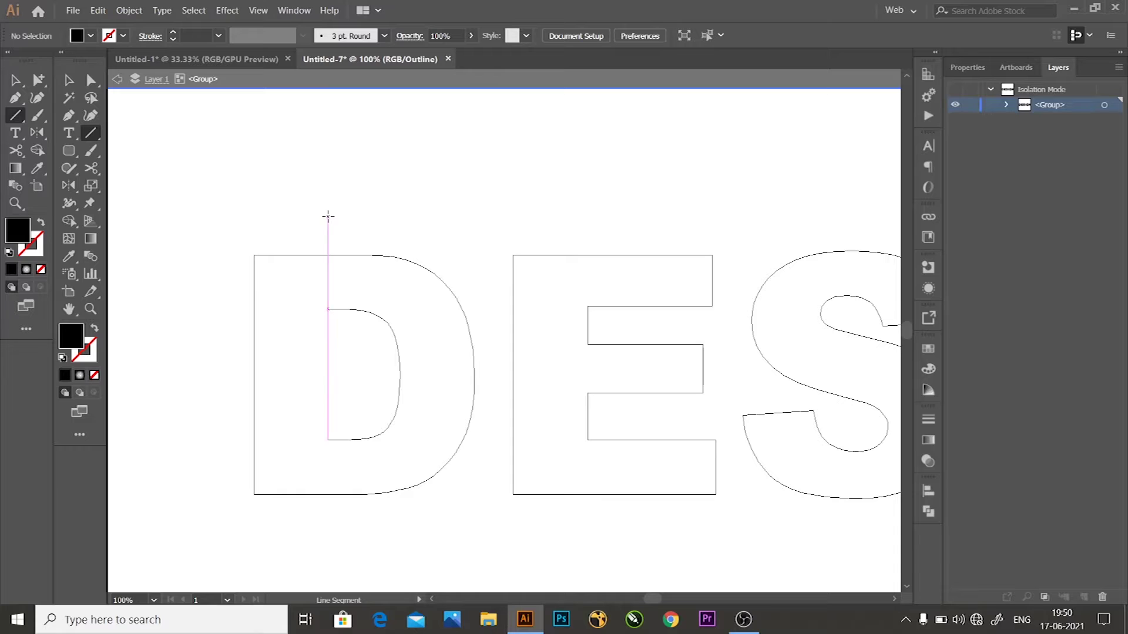
drag(328, 217, 328, 539)
scroll(621, 337, down, 1)
scroll(553, 261, down, 2)
scroll(553, 262, up, 1)
scroll(650, 307, up, 1)
scroll(502, 294, down, 2)
scroll(502, 294, down, 1)
scroll(693, 285, up, 1)
scroll(535, 295, down, 1)
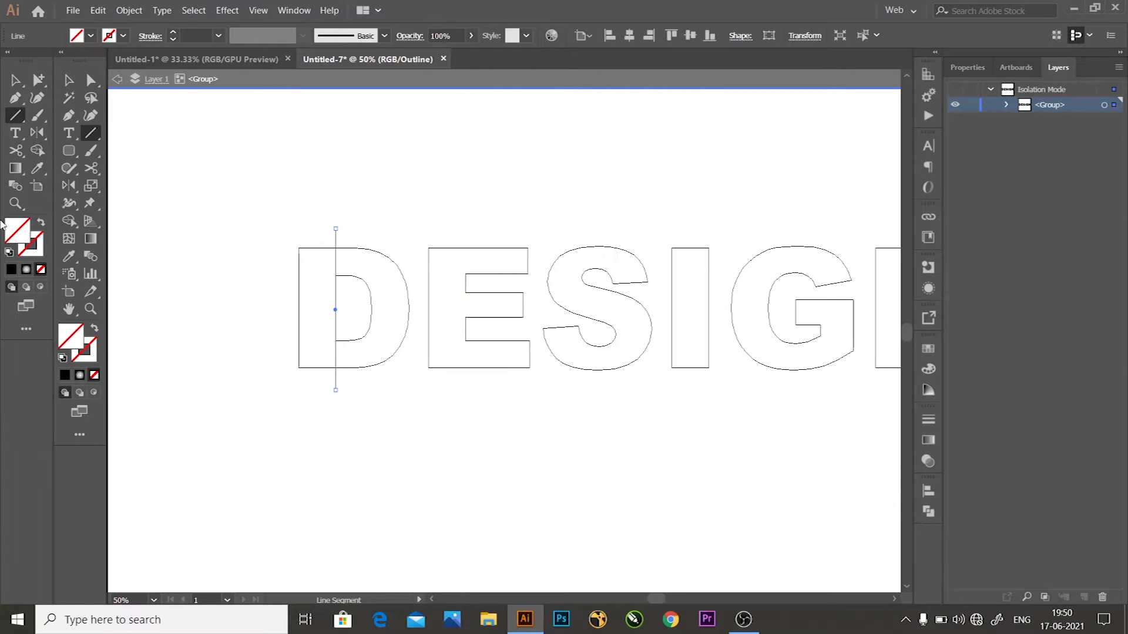
click(15, 80)
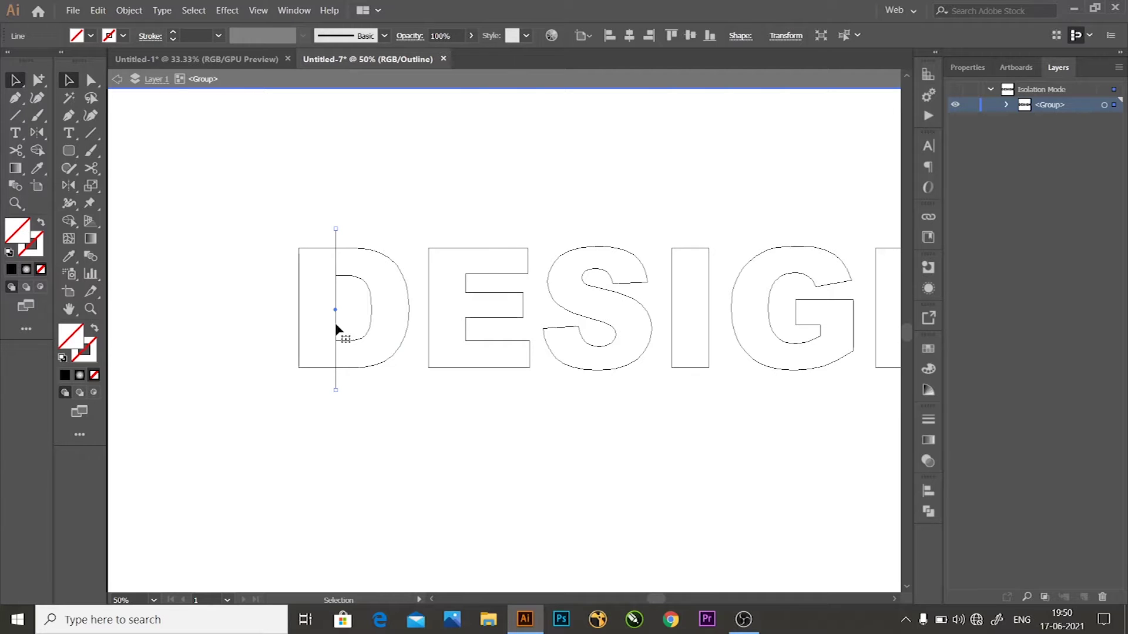
Step: Alt-drag copies of the vertical cut line onto the E and G
mouse_move(332, 326)
mouse_down()
mouse_move(460, 340)
mouse_move(467, 329)
mouse_up()
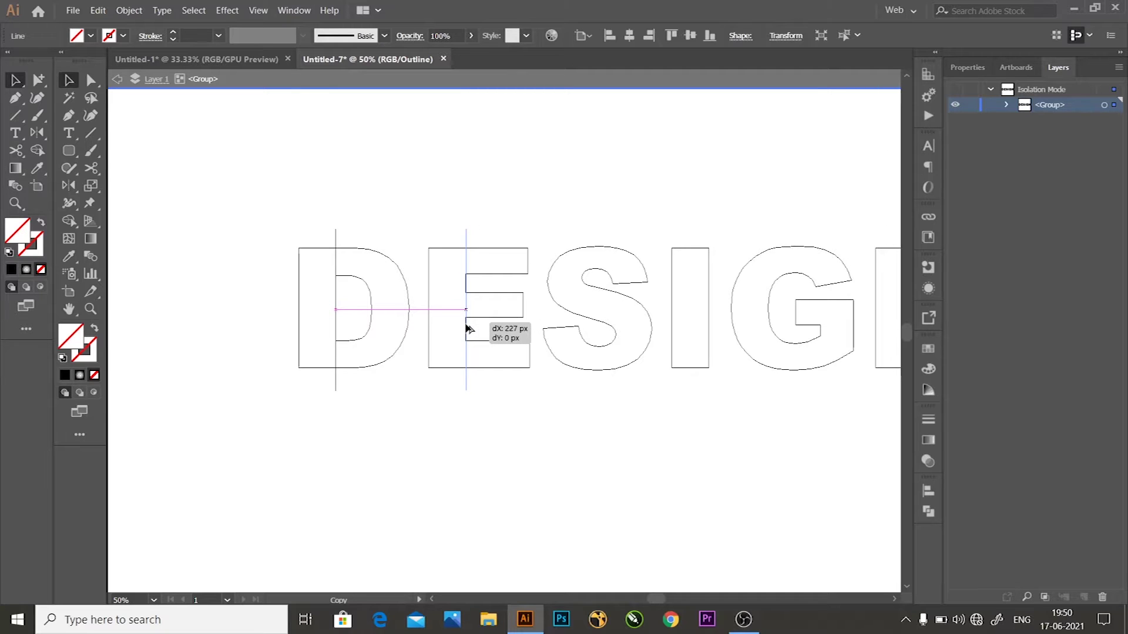
drag(467, 329, 797, 351)
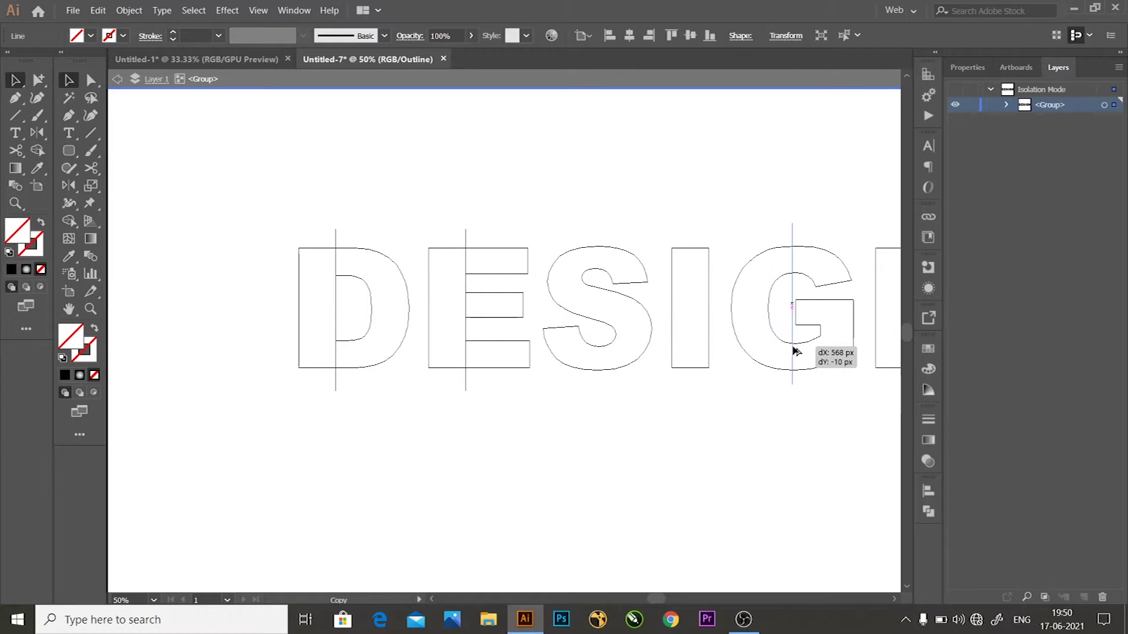
drag(793, 351, 796, 349)
scroll(749, 355, down, 3)
scroll(529, 348, up, 2)
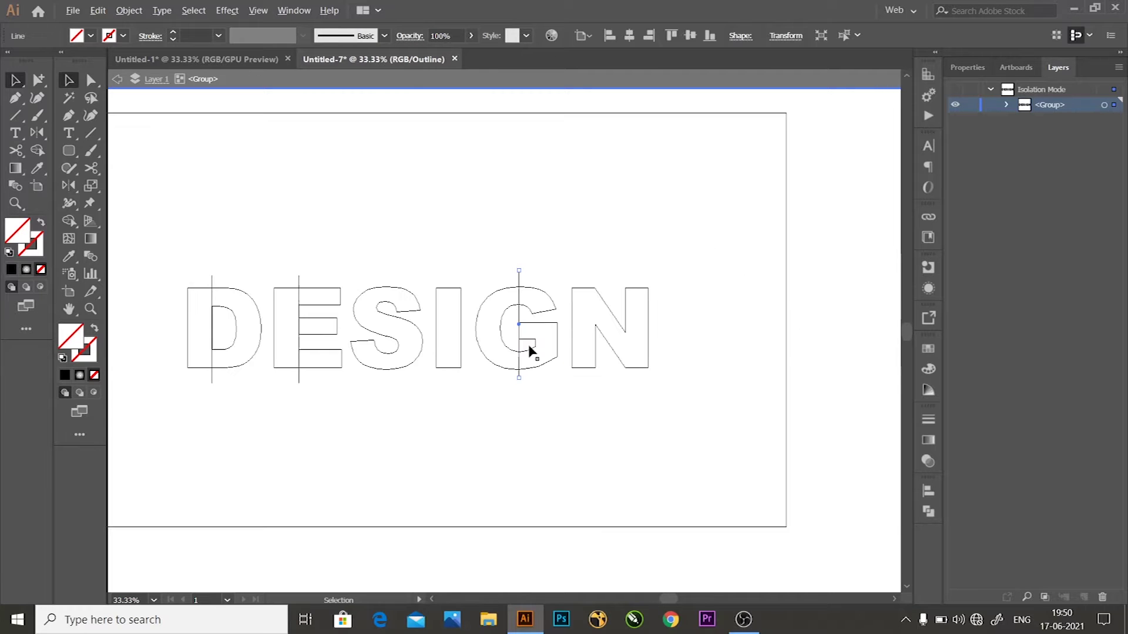
Step: Copy the cut line onto the N and snap it to the N's corner
drag(523, 346, 627, 354)
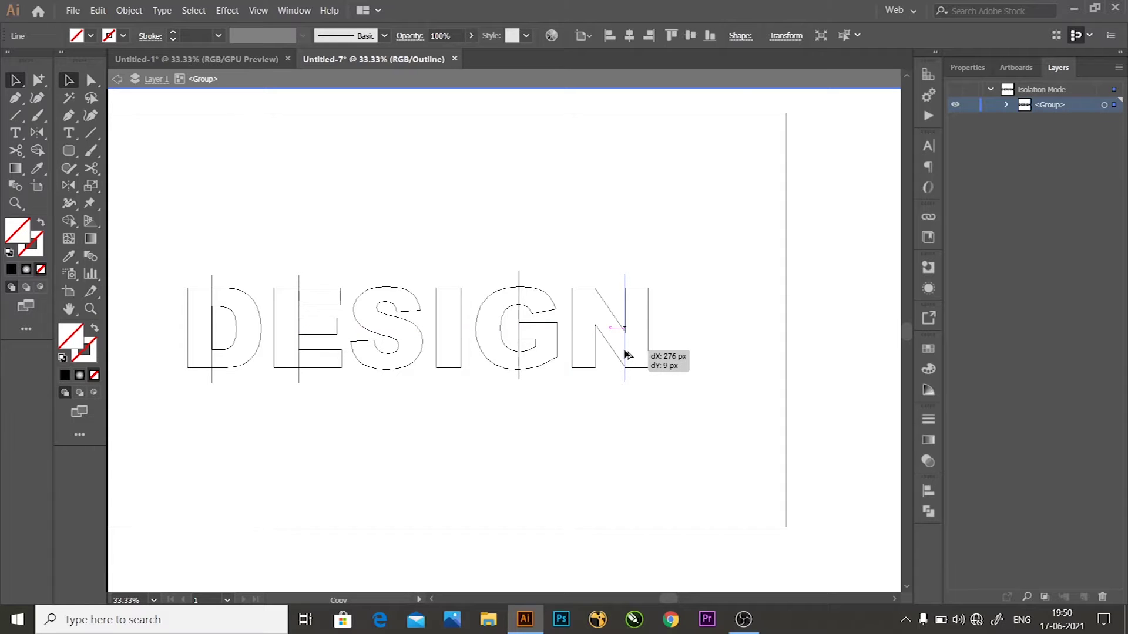
scroll(621, 314, up, 5)
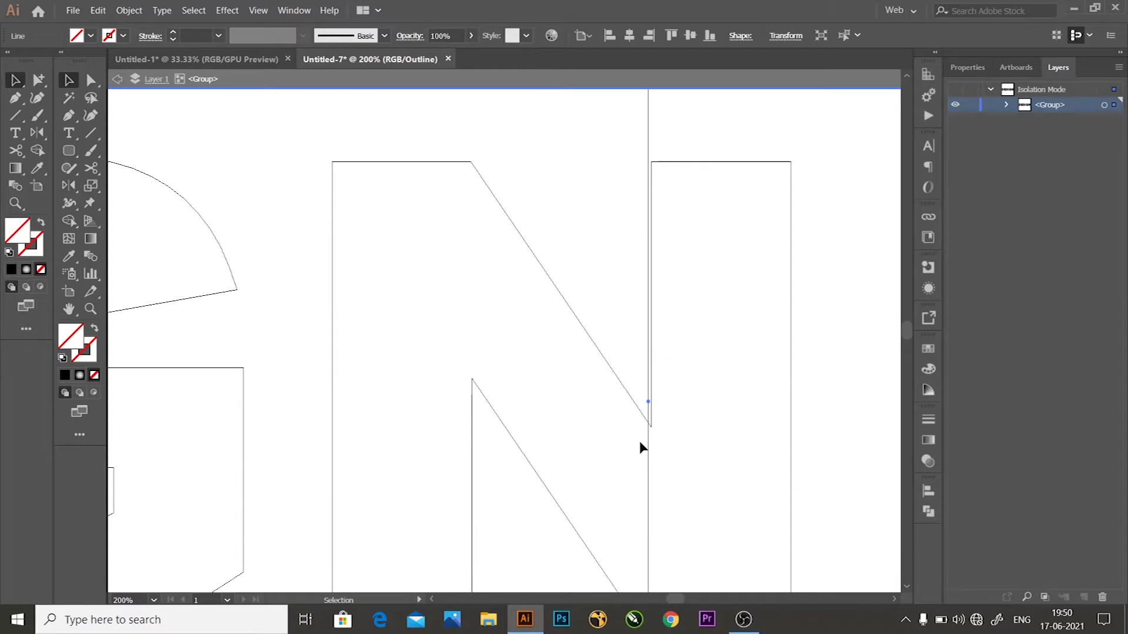
drag(652, 445, 657, 441)
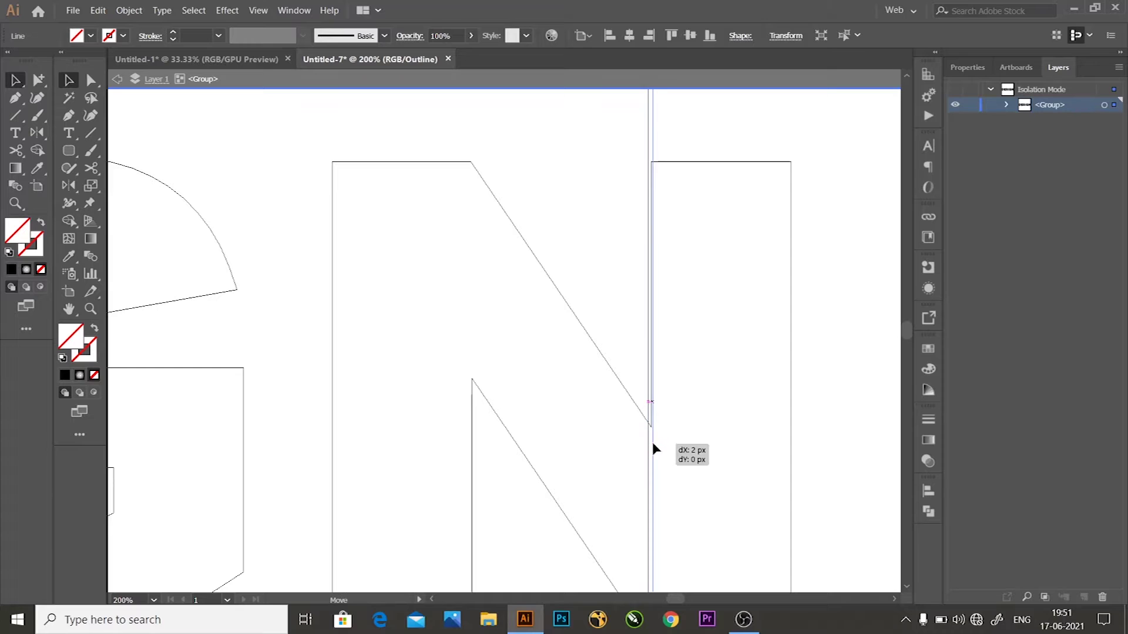
scroll(662, 308, up, 4)
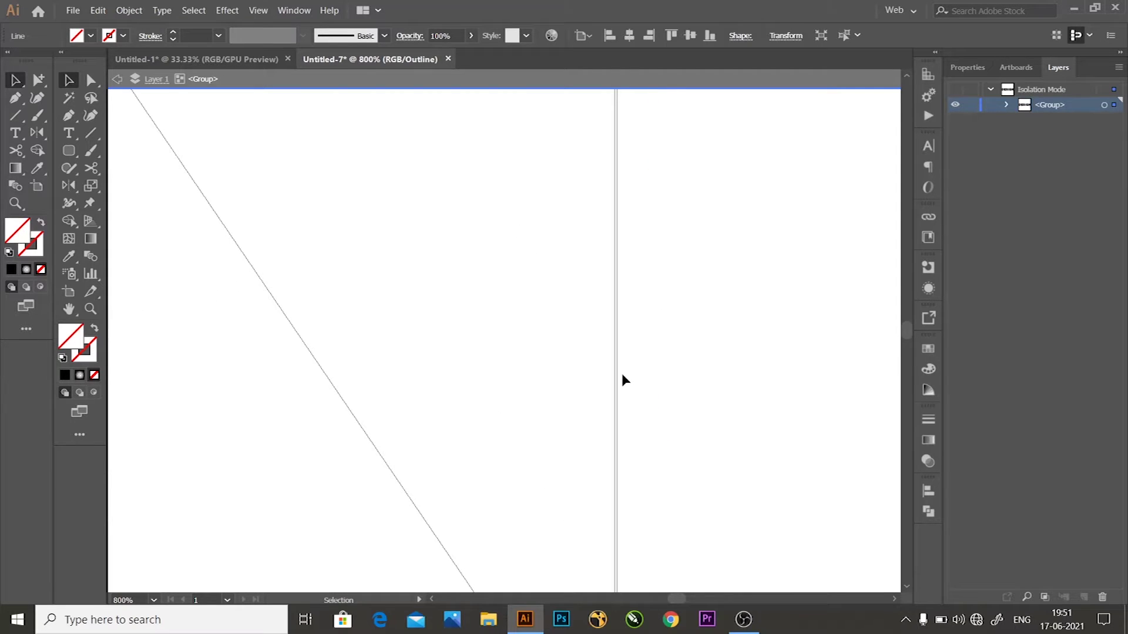
scroll(629, 388, down, 5)
scroll(646, 483, up, 1)
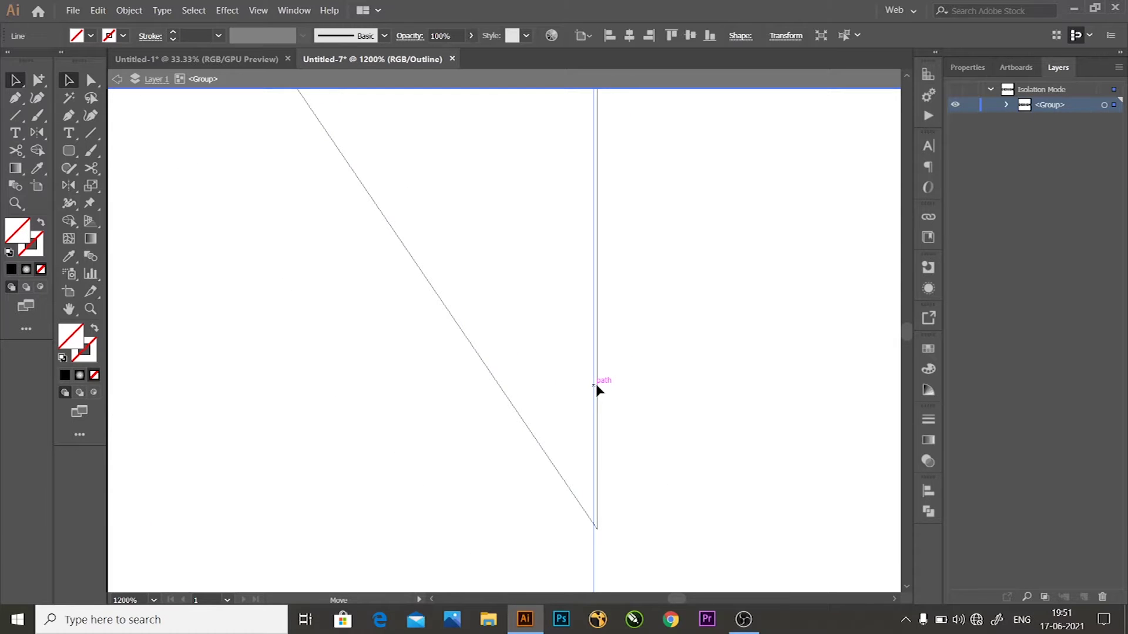
drag(596, 388, 598, 392)
click(654, 385)
scroll(654, 385, down, 6)
scroll(654, 385, down, 2)
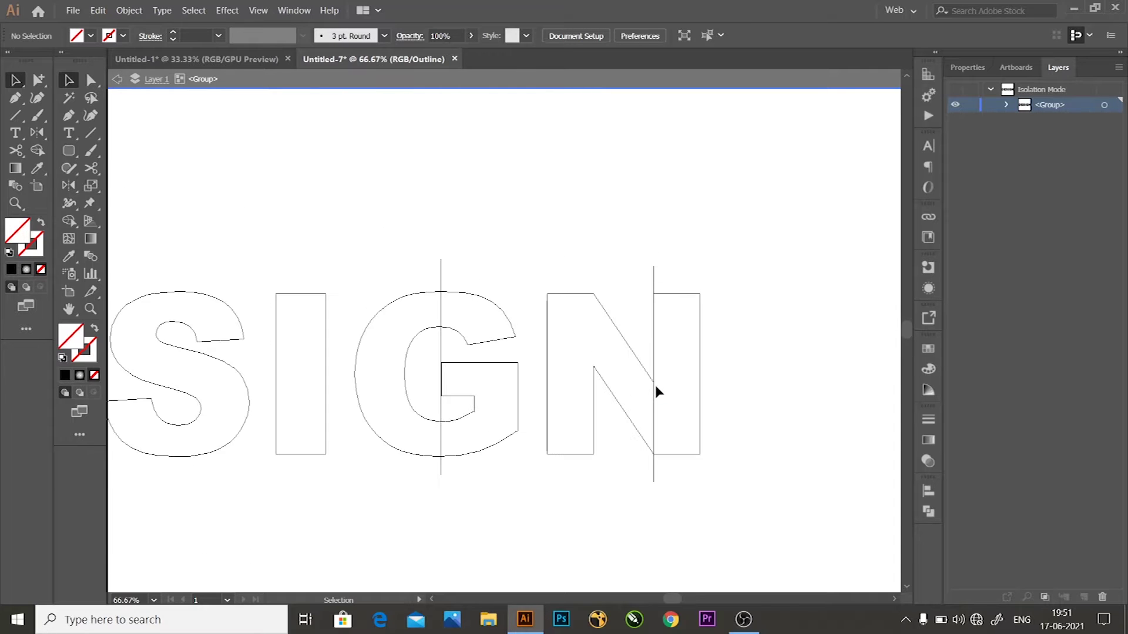
scroll(654, 385, down, 3)
scroll(341, 344, up, 1)
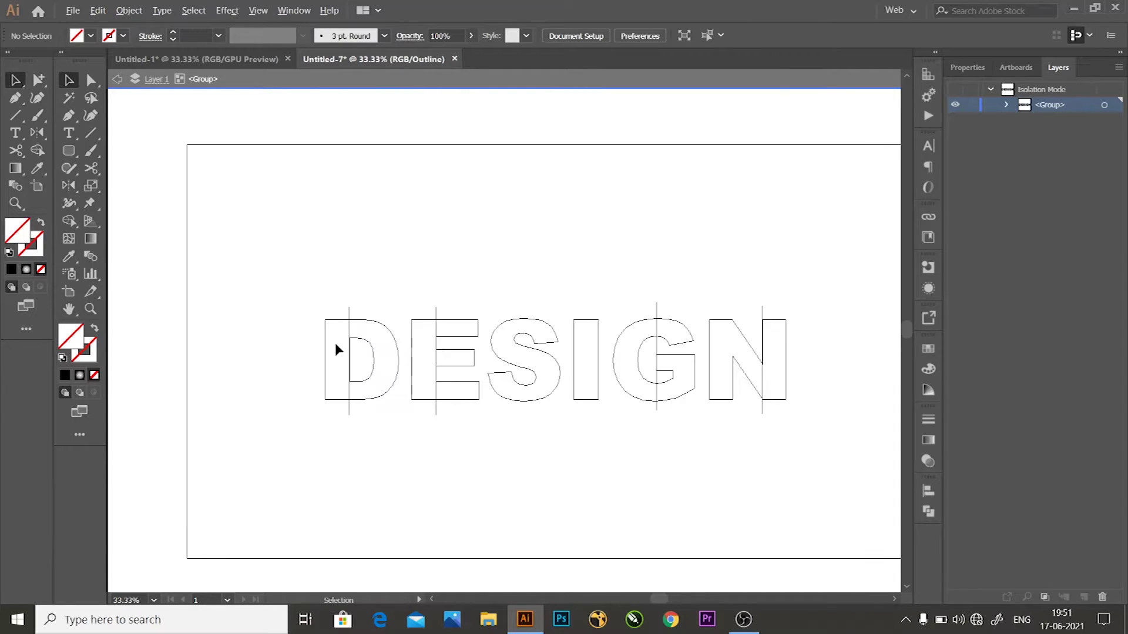
scroll(595, 404, up, 1)
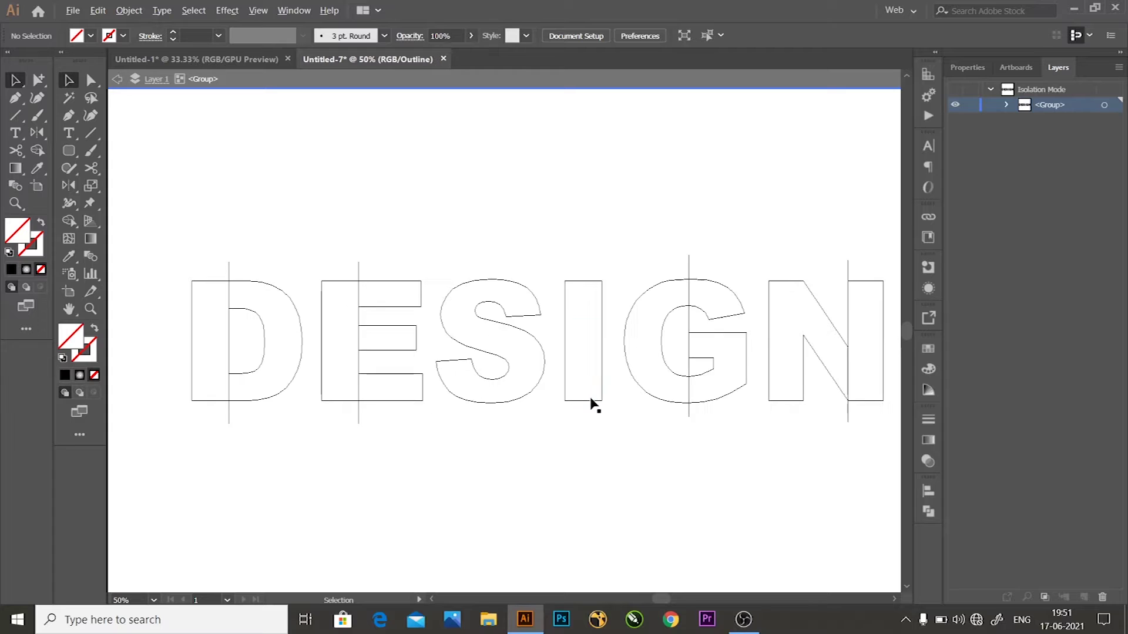
Step: Draw diagonal cut lines across the S toward the I, then marquee-select all lettering
click(90, 133)
drag(537, 330, 483, 356)
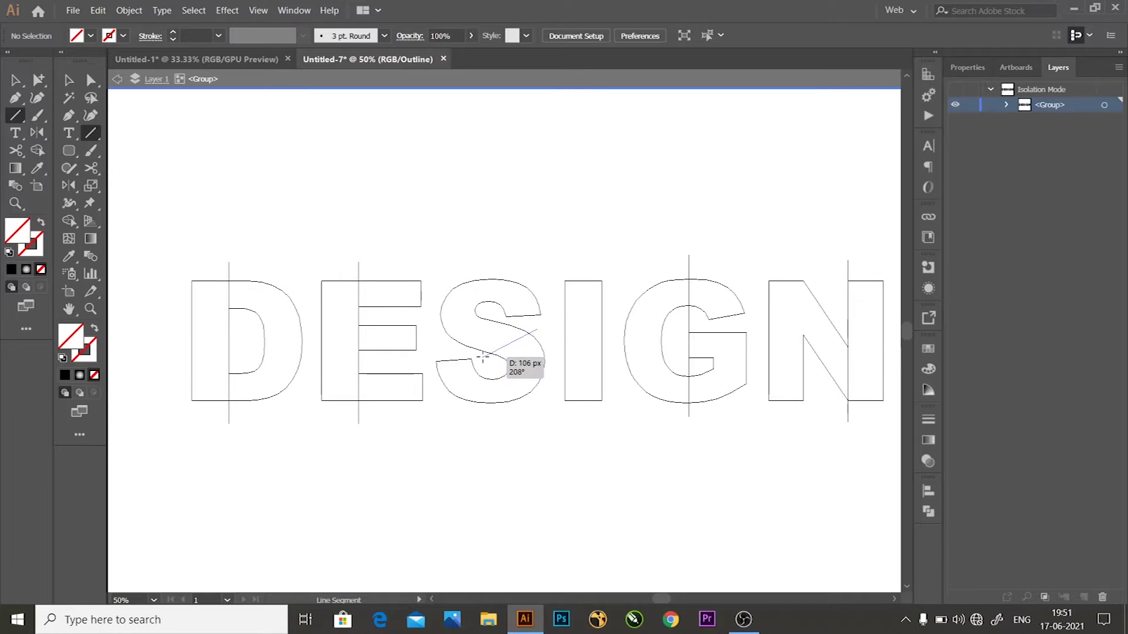
drag(483, 357, 483, 357)
drag(609, 323, 544, 356)
scroll(593, 346, down, 1)
scroll(593, 346, down, 1)
click(13, 83)
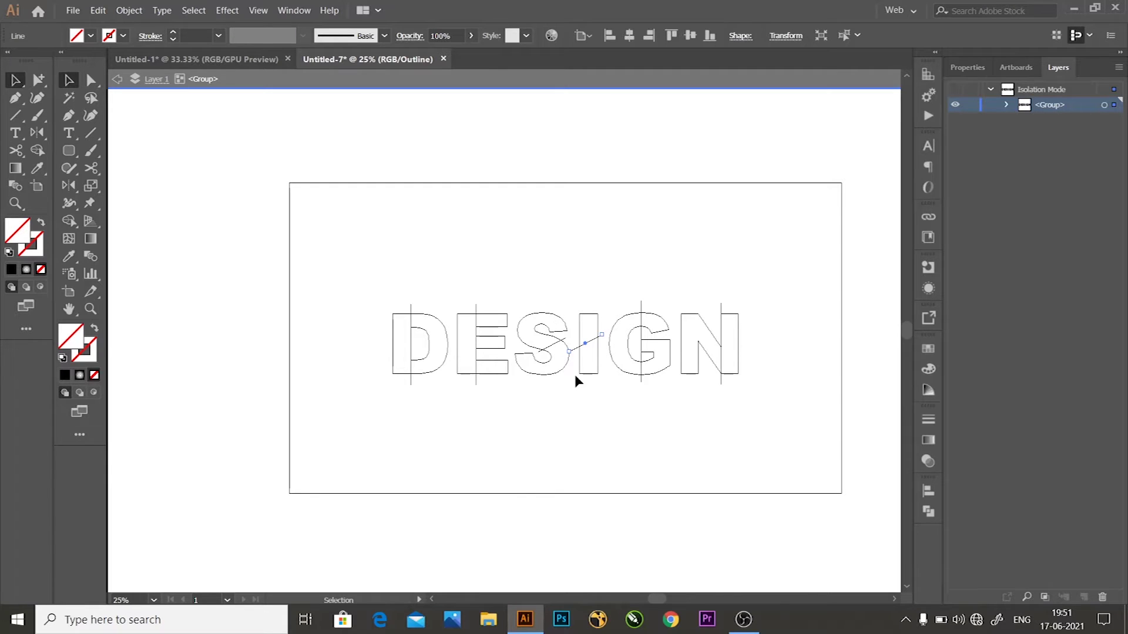
drag(798, 304, 380, 407)
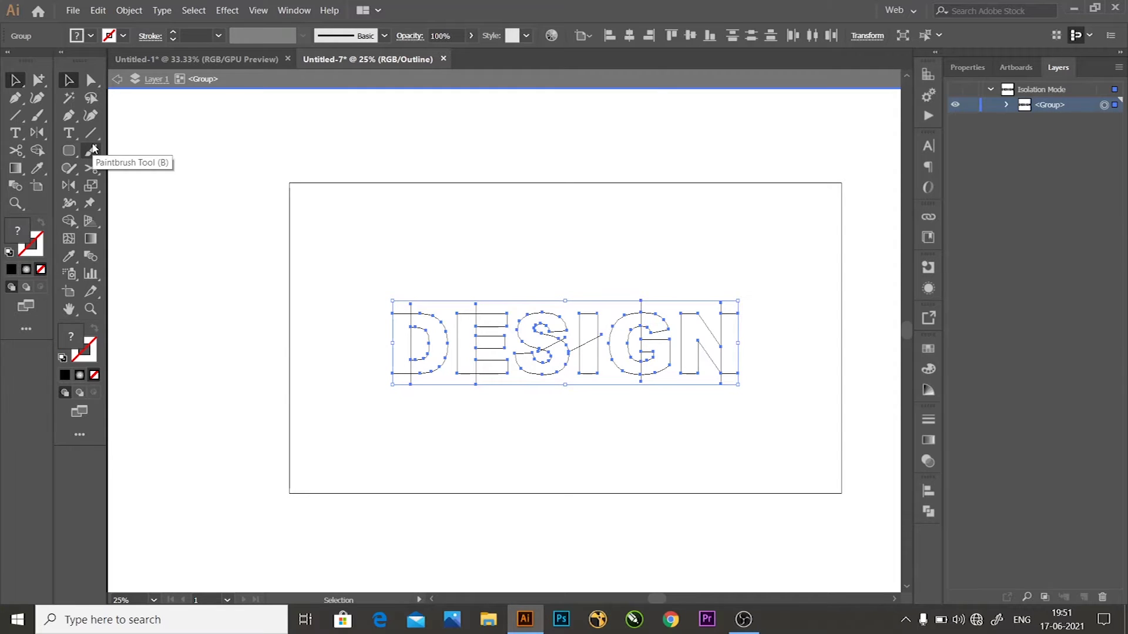
Step: Split the letters along the cut lines with Shape Builder and tidy the line ends
click(37, 151)
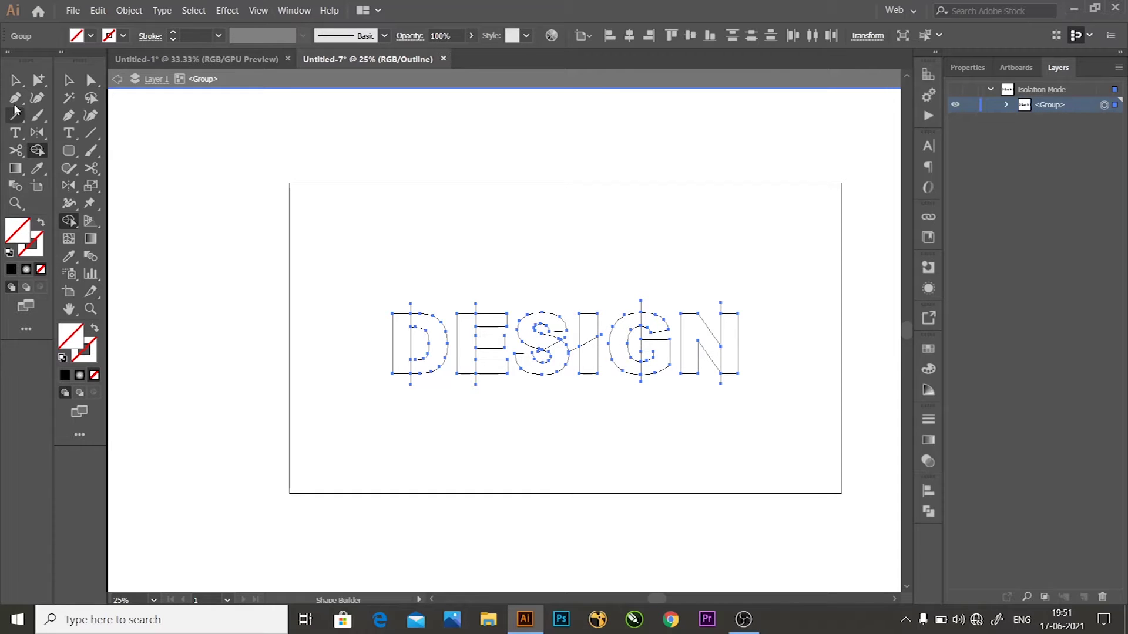
click(15, 80)
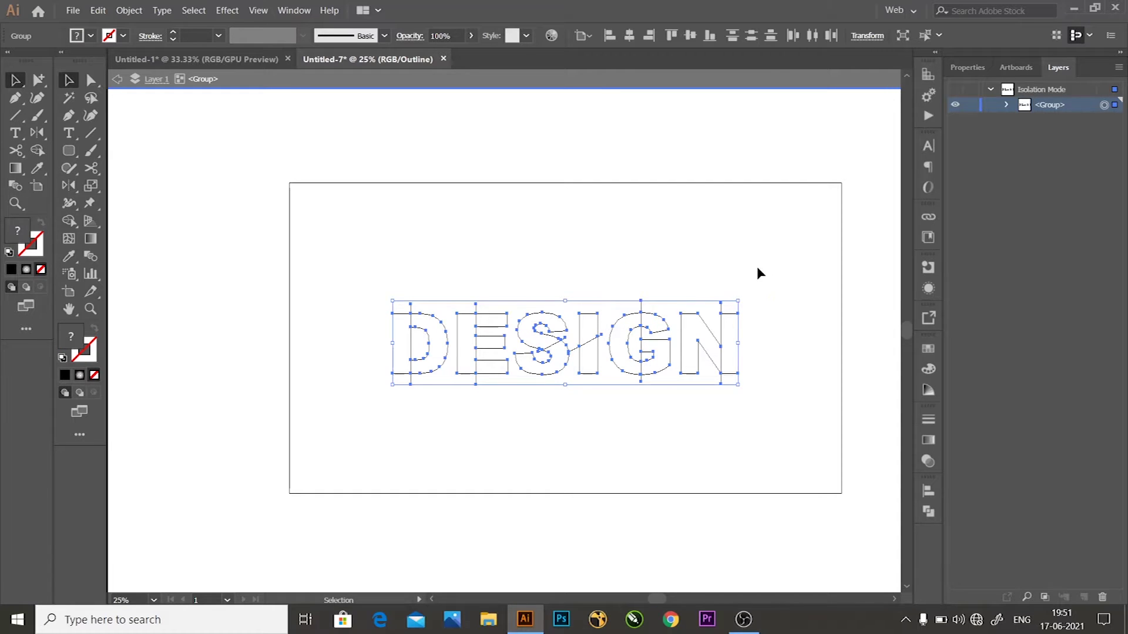
drag(766, 273, 344, 305)
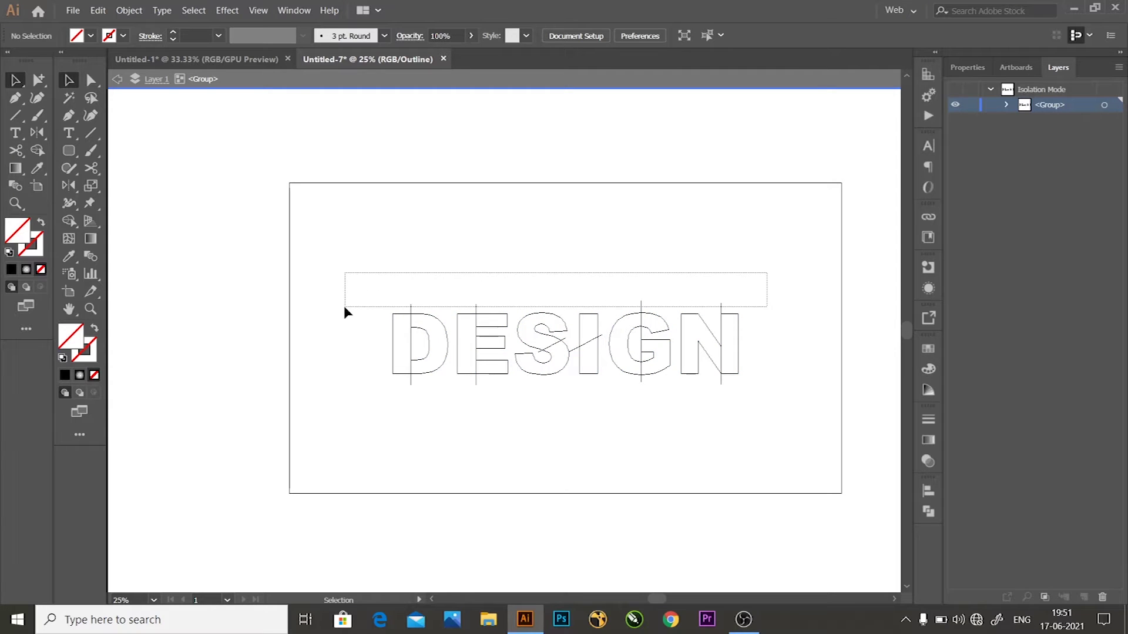
drag(345, 307, 345, 307)
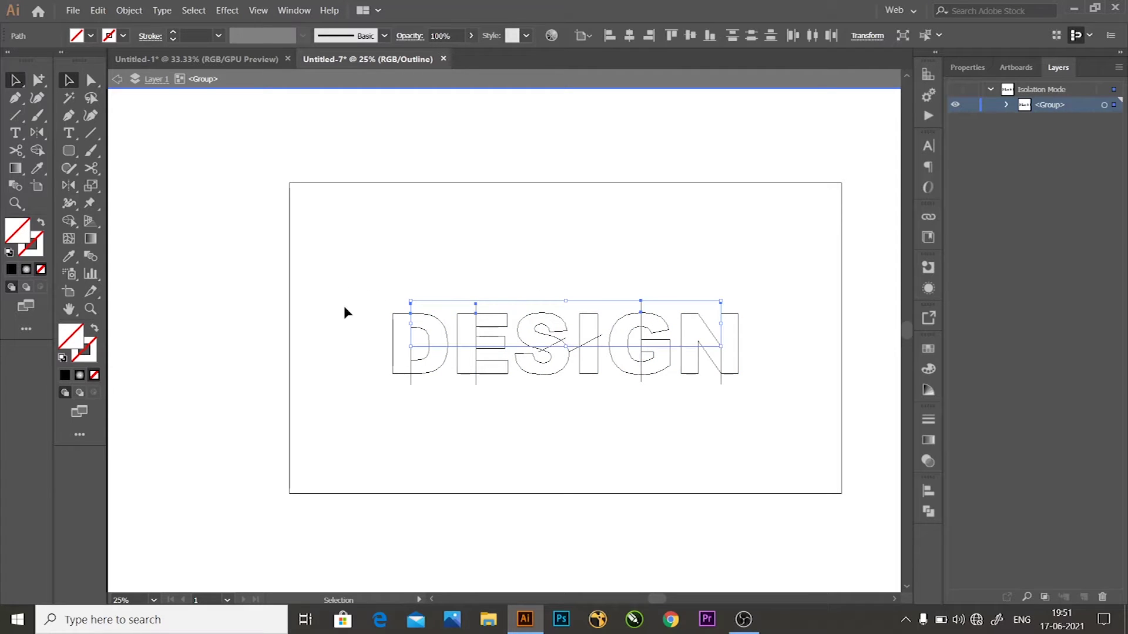
click(345, 305)
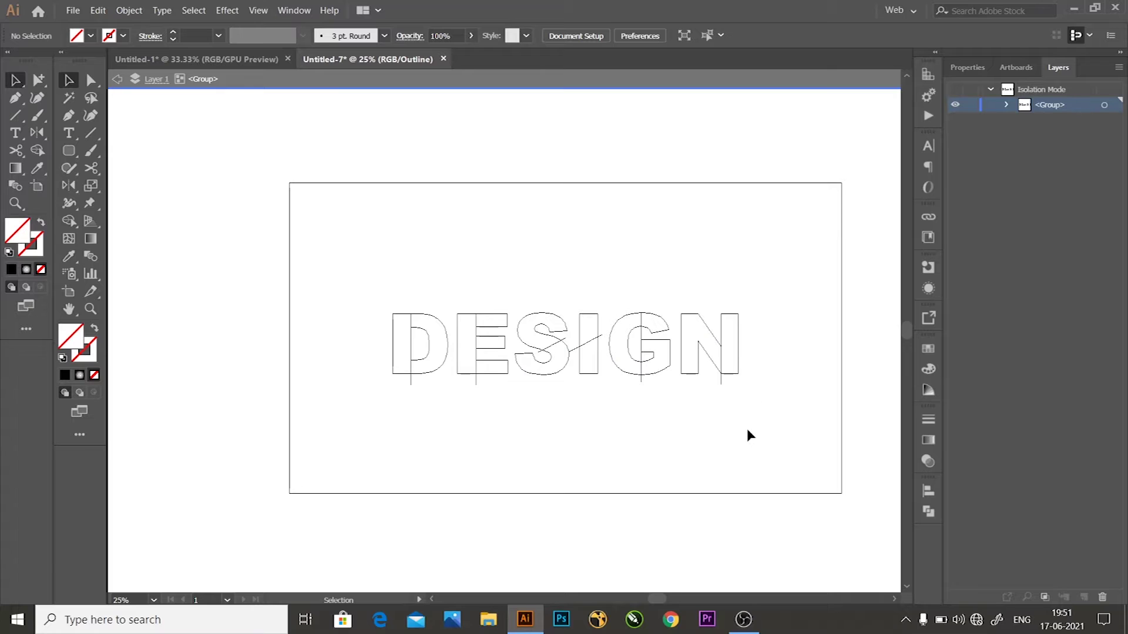
drag(365, 383, 337, 378)
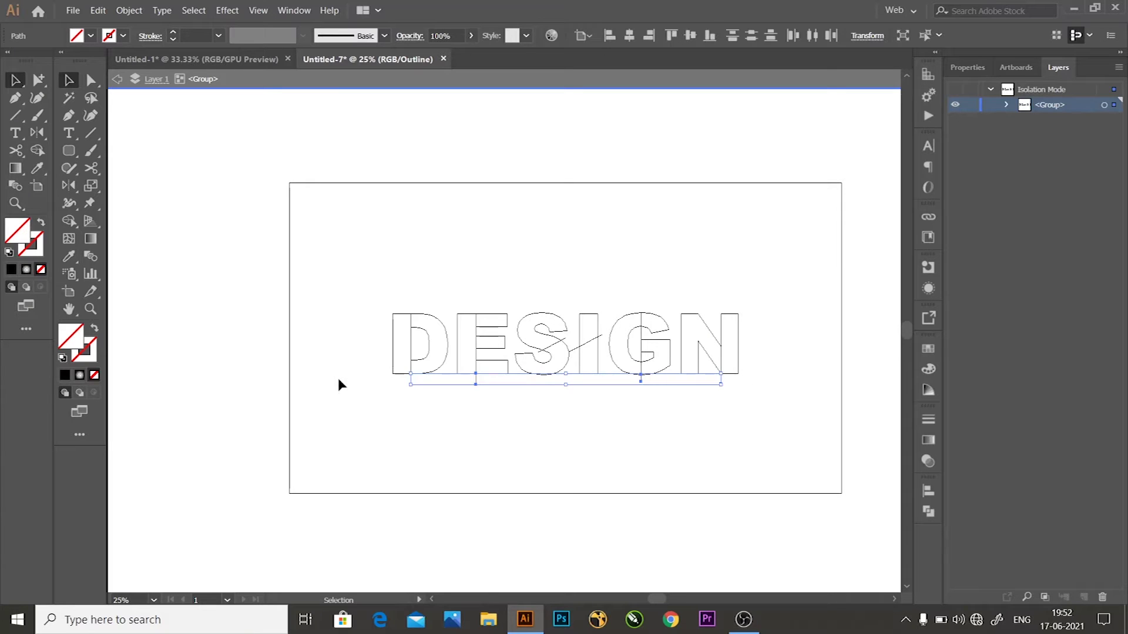
click(739, 336)
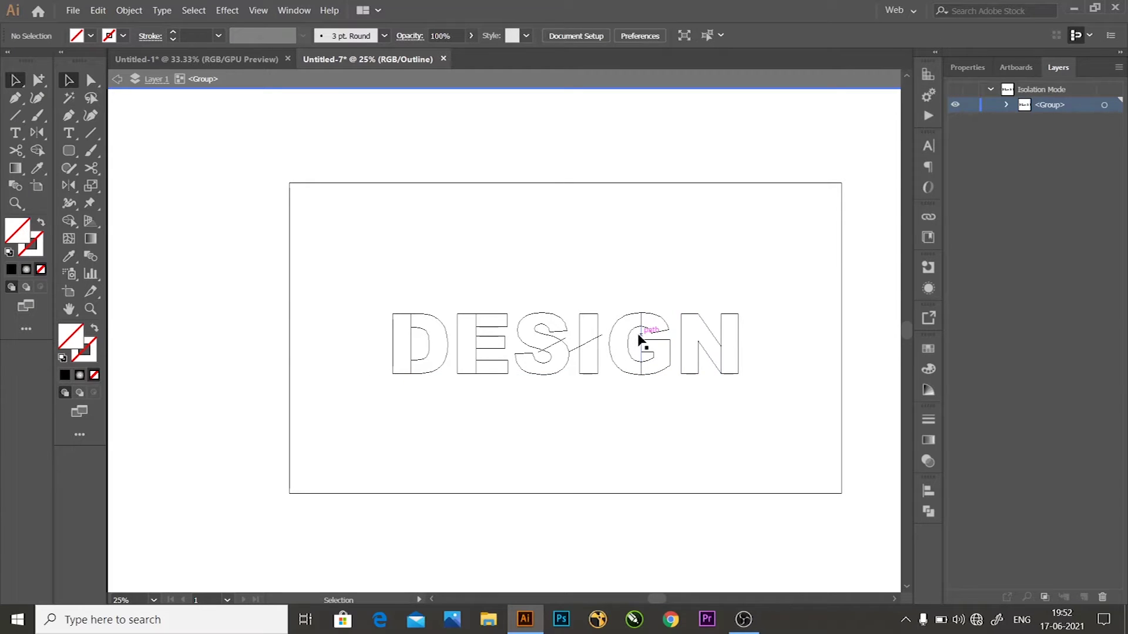
Step: Adjust the G's inner shape and S–I diagonal, then exit isolation into Preview
drag(641, 339, 572, 344)
drag(563, 342, 539, 356)
double_click(290, 100)
key(ctrl+y)
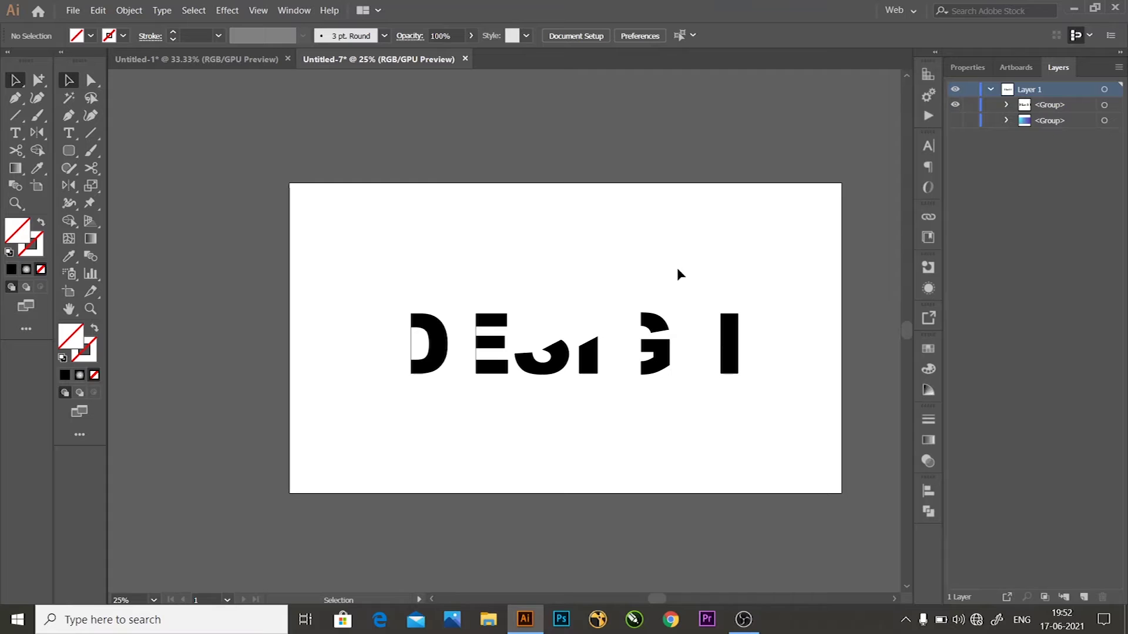
Step: Fill every DESIGN piece solid black with the Eyedropper and expand the group in Layers
click(706, 329)
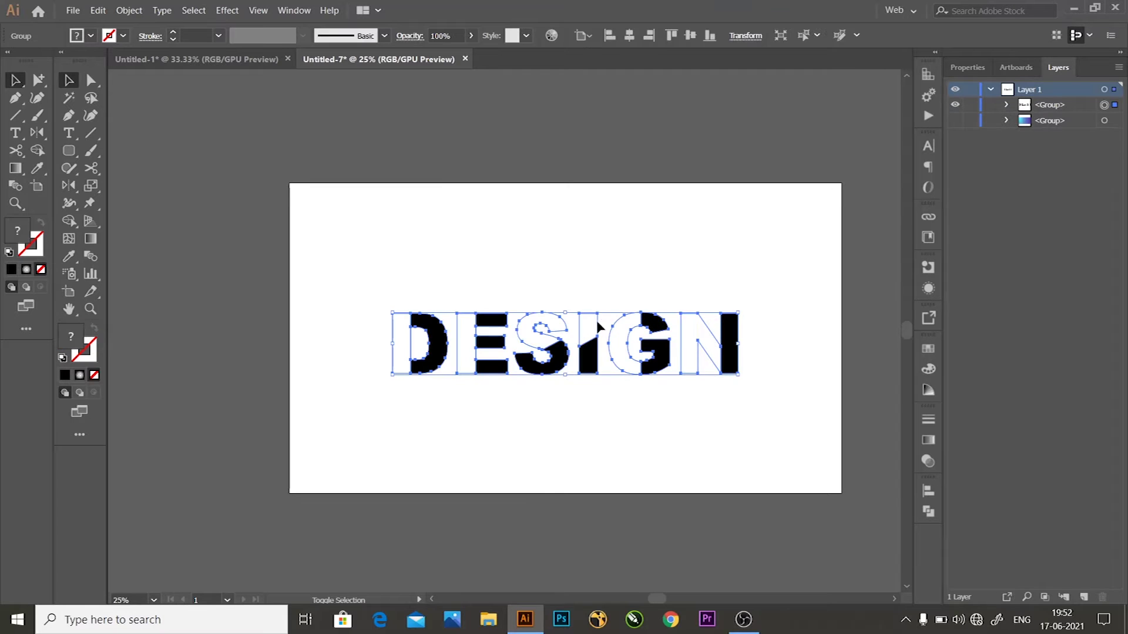
key(i)
click(733, 351)
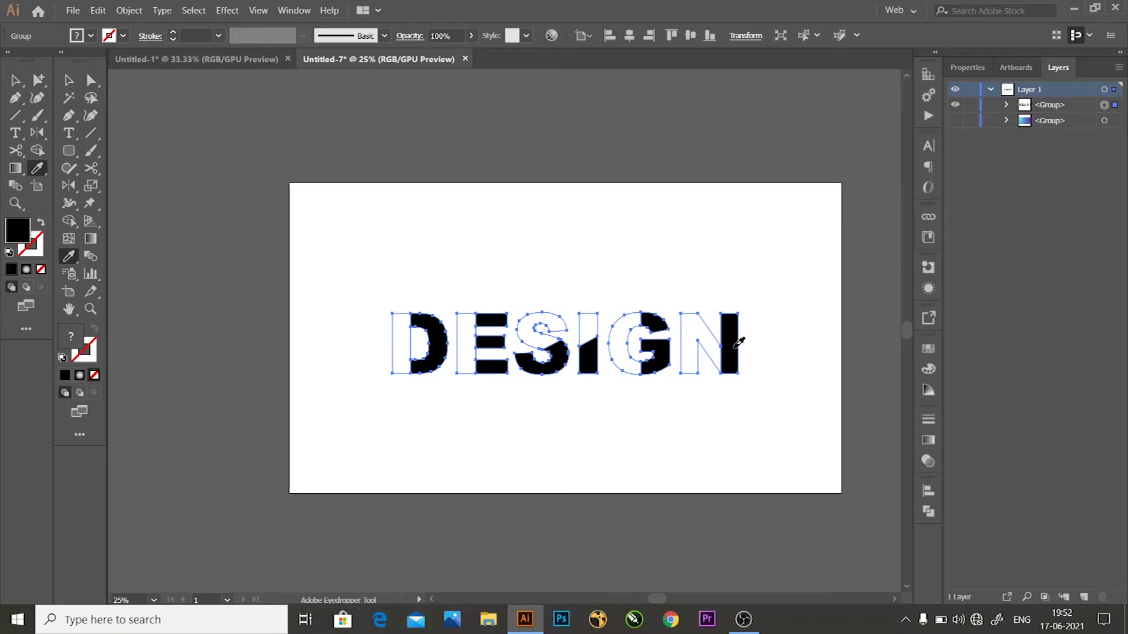
click(1007, 106)
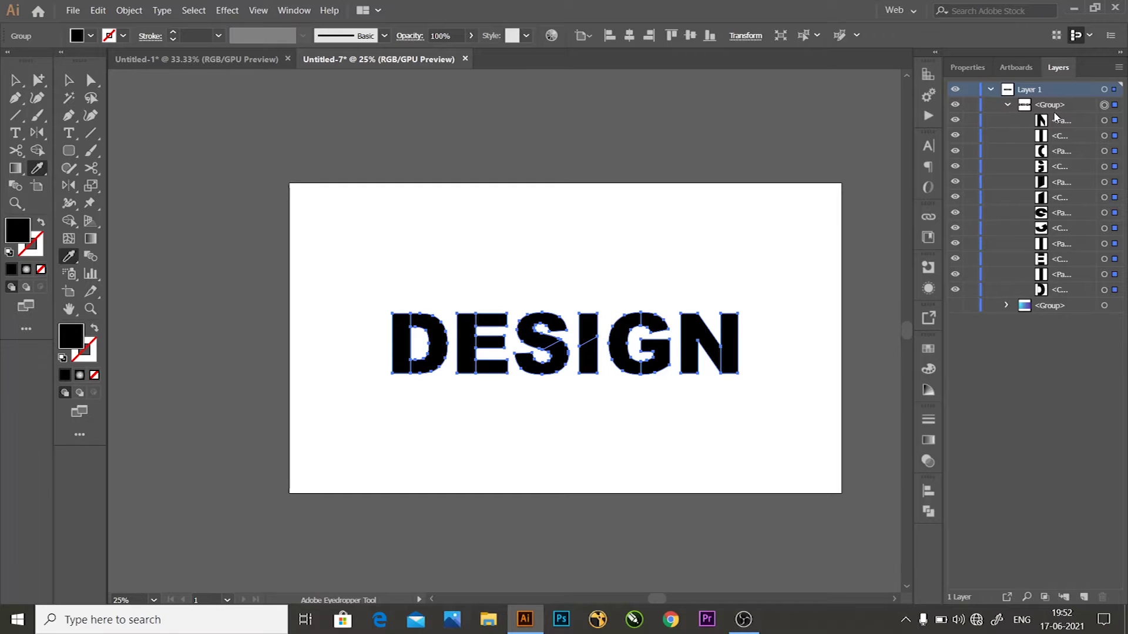
key(v)
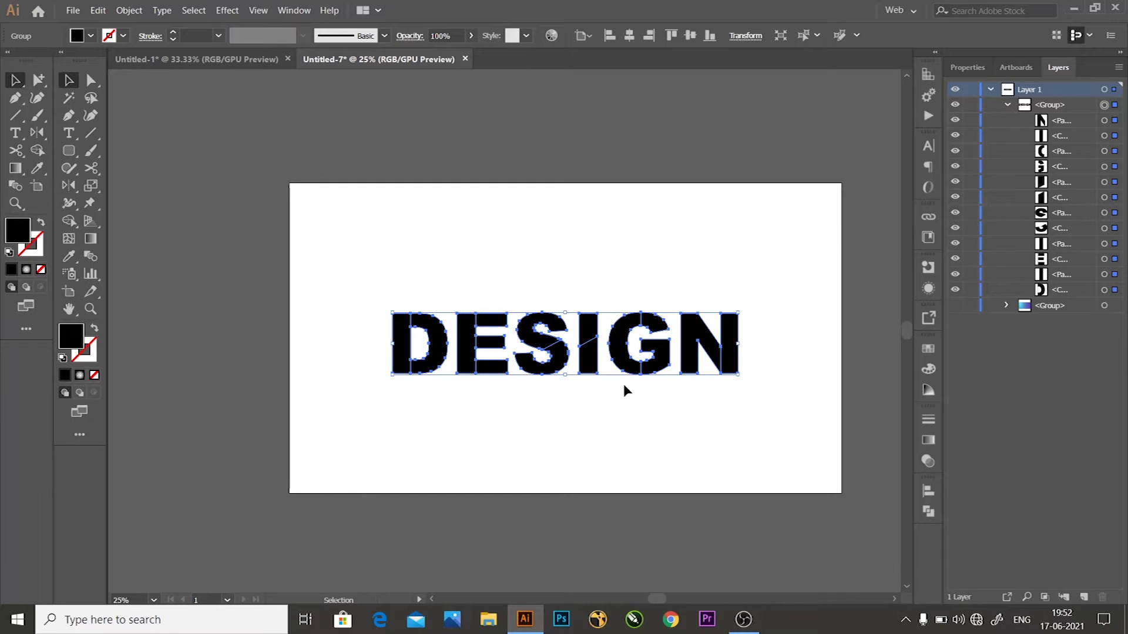
click(715, 394)
click(713, 350)
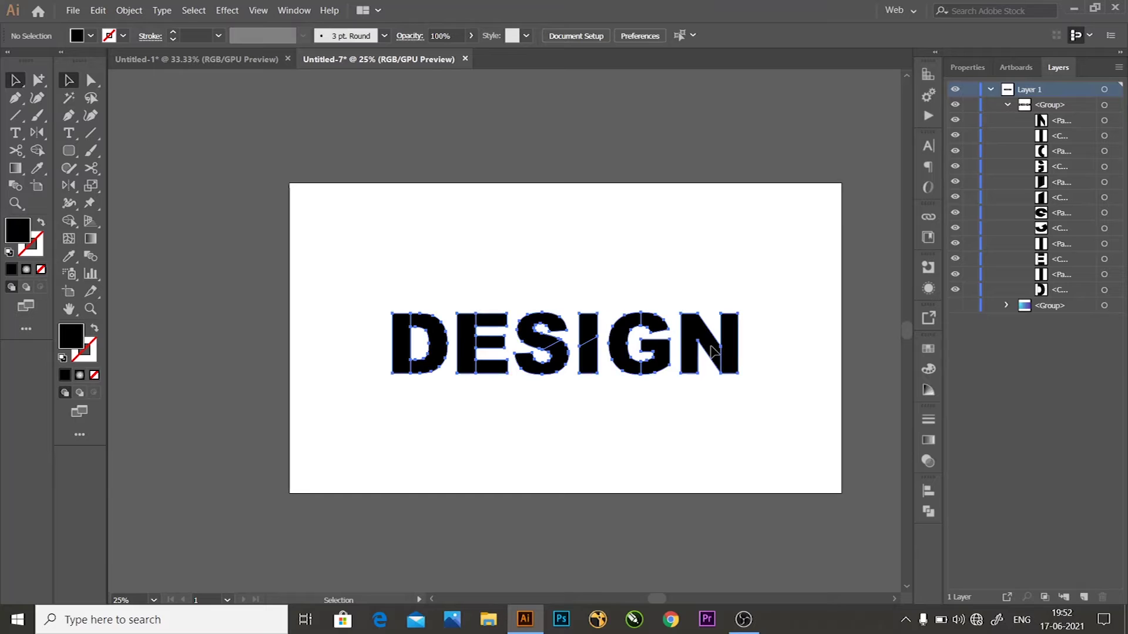
Step: Ungroup DESIGN and group one piece each from the N, G, I, S, E and D
key(a)
right_click(718, 348)
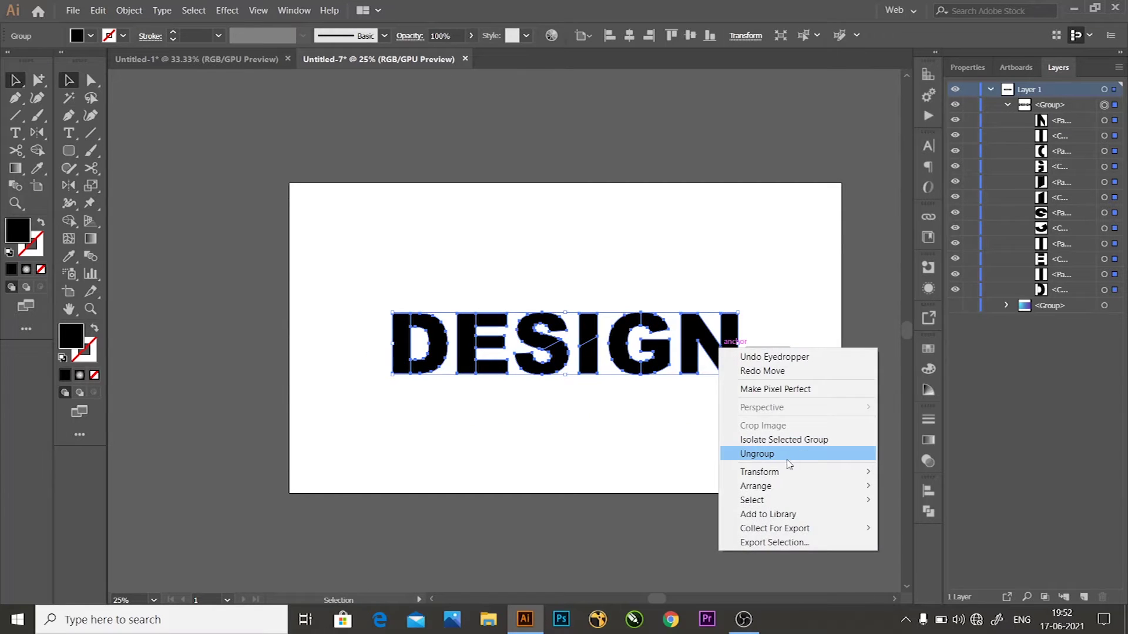
click(787, 456)
click(705, 347)
shift+click(616, 336)
shift+click(588, 338)
shift+click(527, 333)
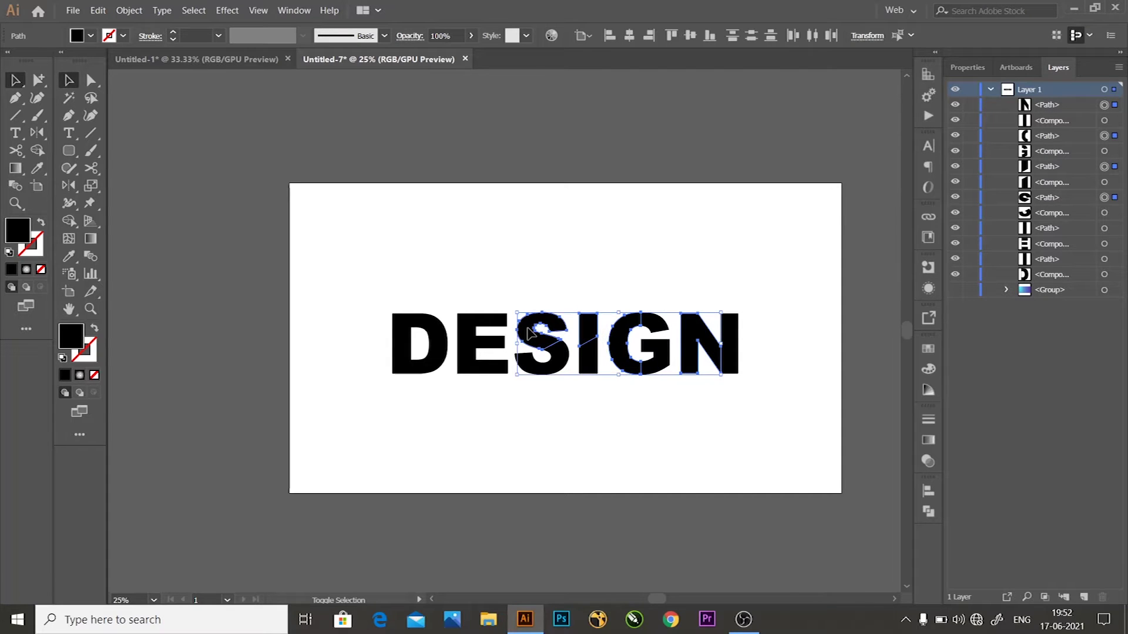
shift+click(461, 333)
shift+click(403, 341)
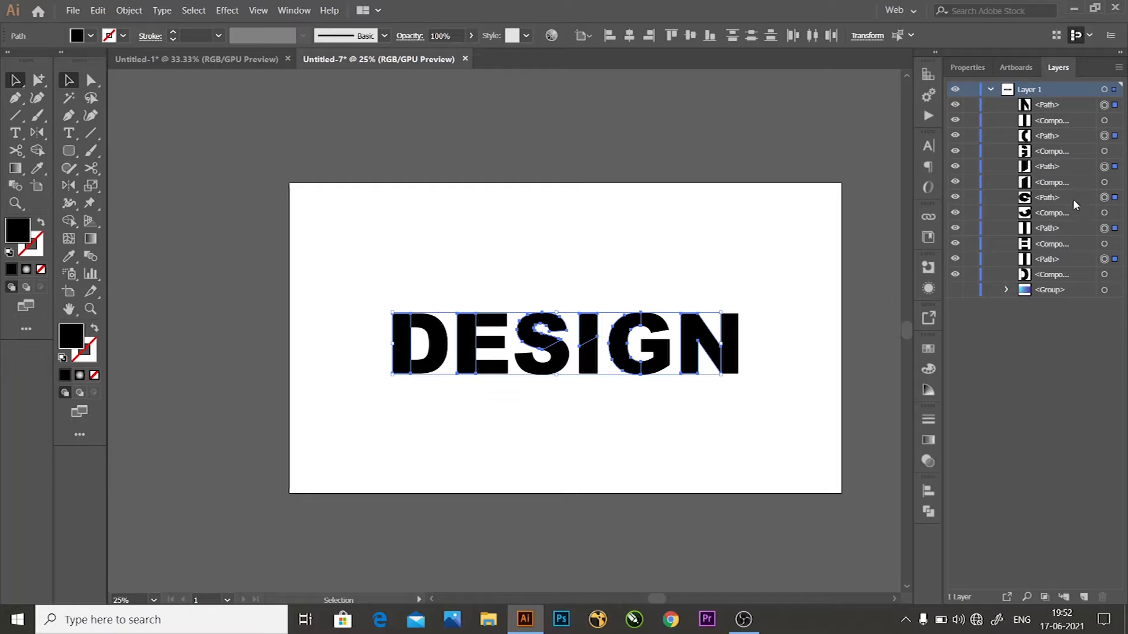
key(ctrl+g)
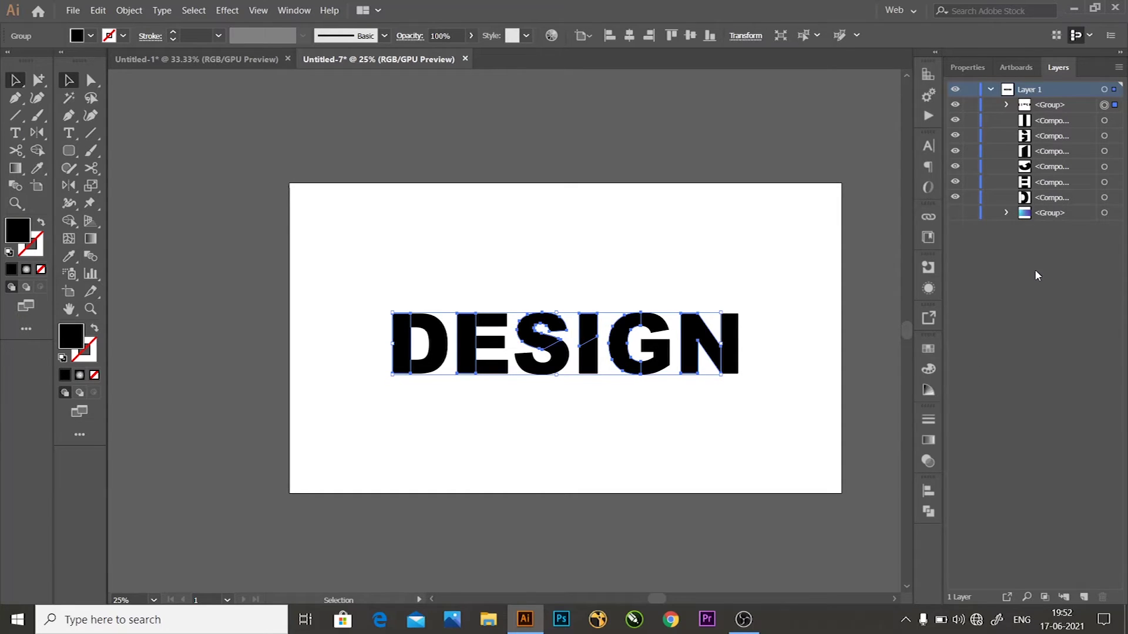
Step: Rename the new group to 'line' in the Layers panel
click(1056, 108)
double_click(1052, 104)
key(BackSpace)
text(line)
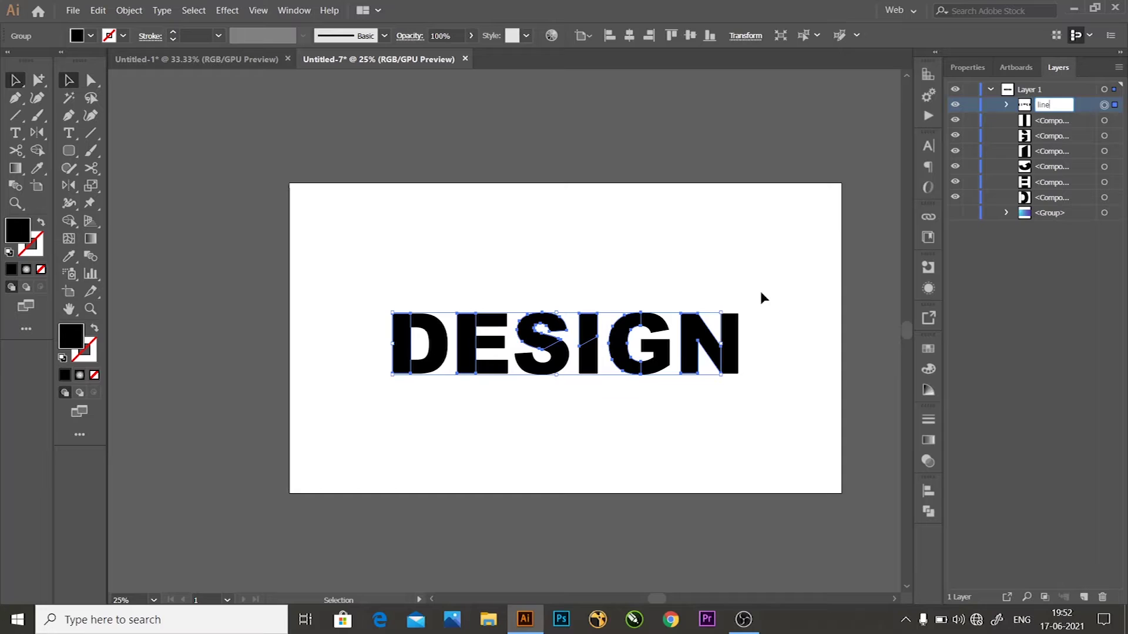
click(760, 292)
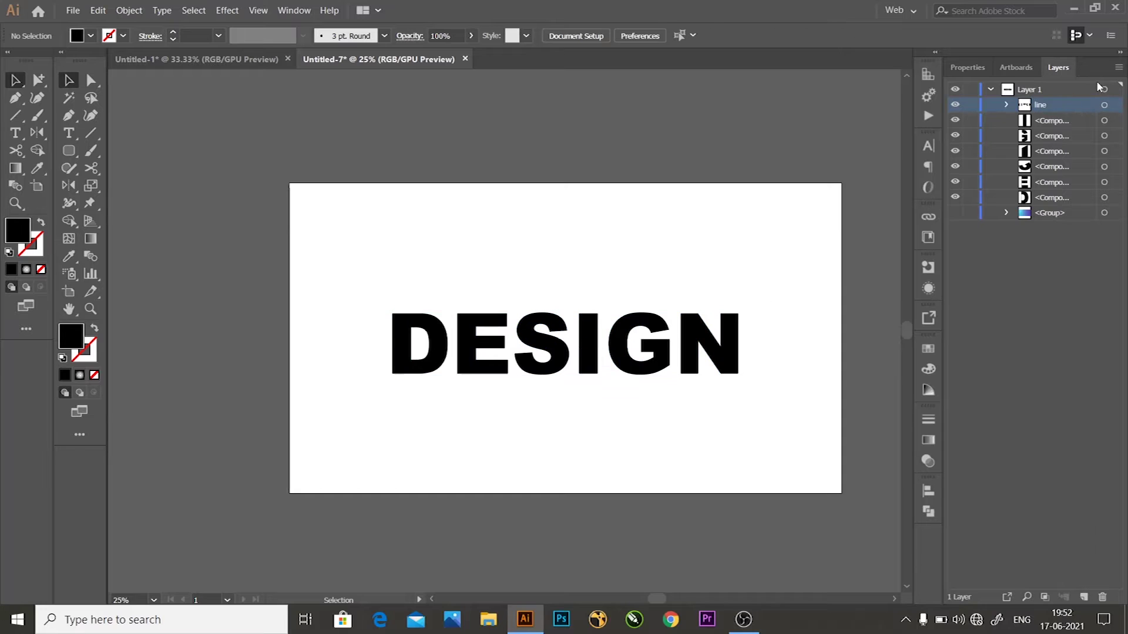
Step: Select the six DESIGN letter compound paths in Layers and group them
click(1048, 124)
shift+click(1055, 138)
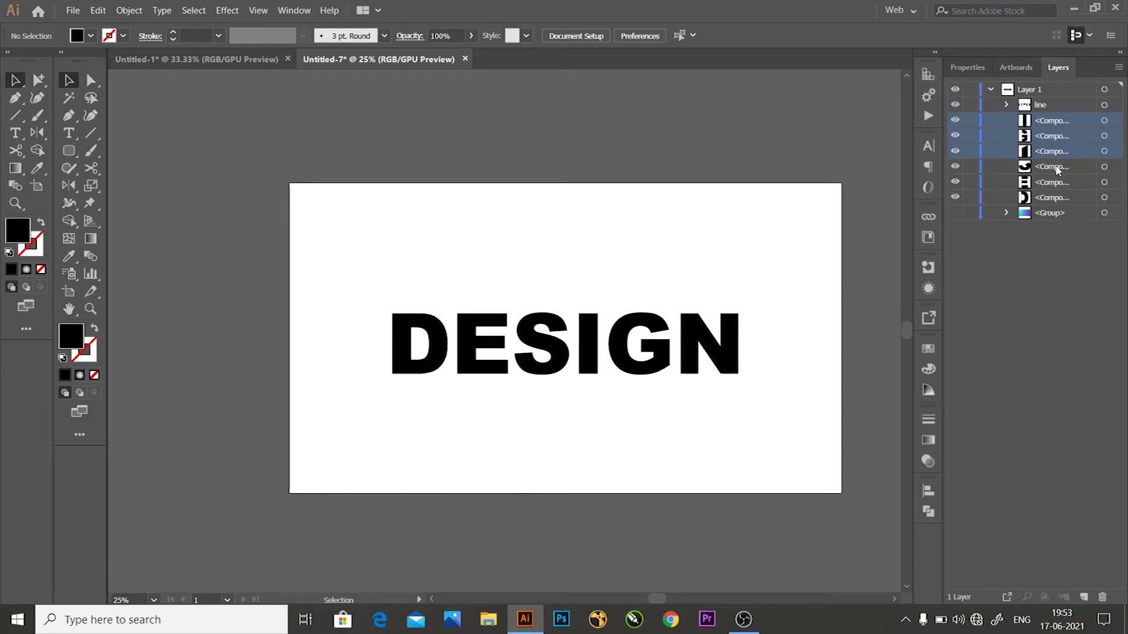
shift+click(1056, 168)
shift+click(1056, 198)
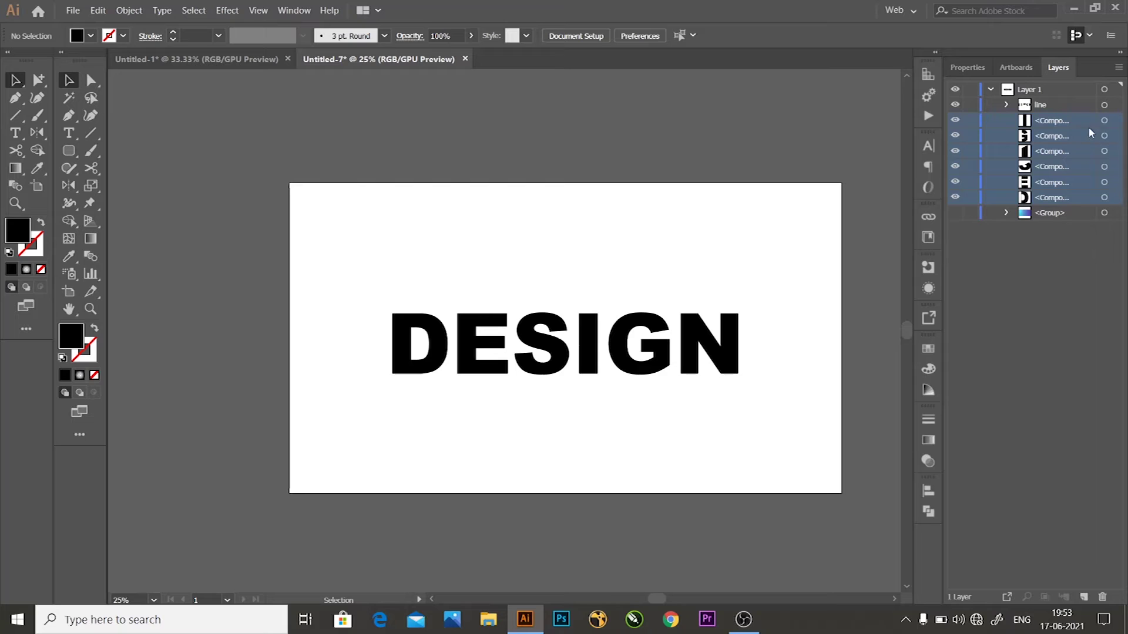
click(1104, 121)
shift+click(1104, 136)
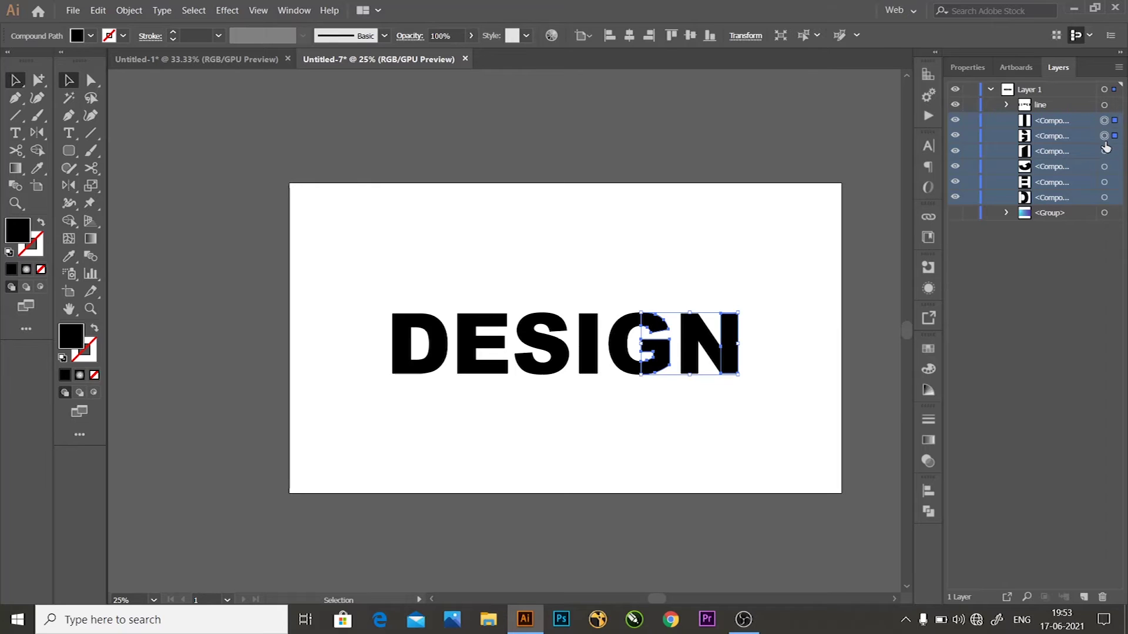
shift+click(1104, 151)
shift+click(1105, 166)
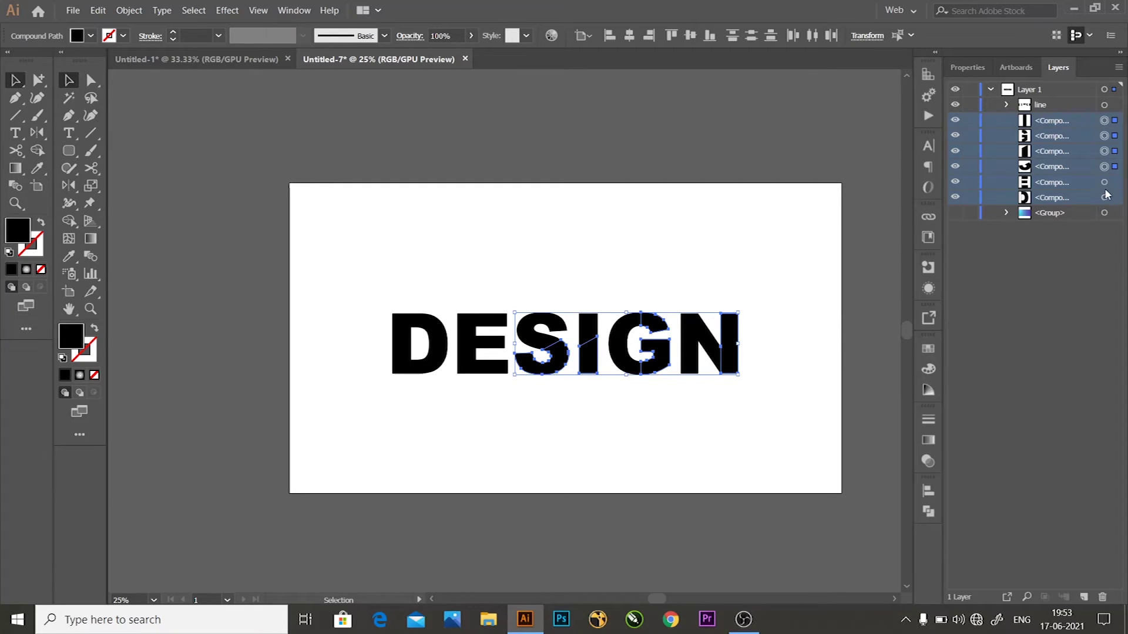
shift+click(1105, 182)
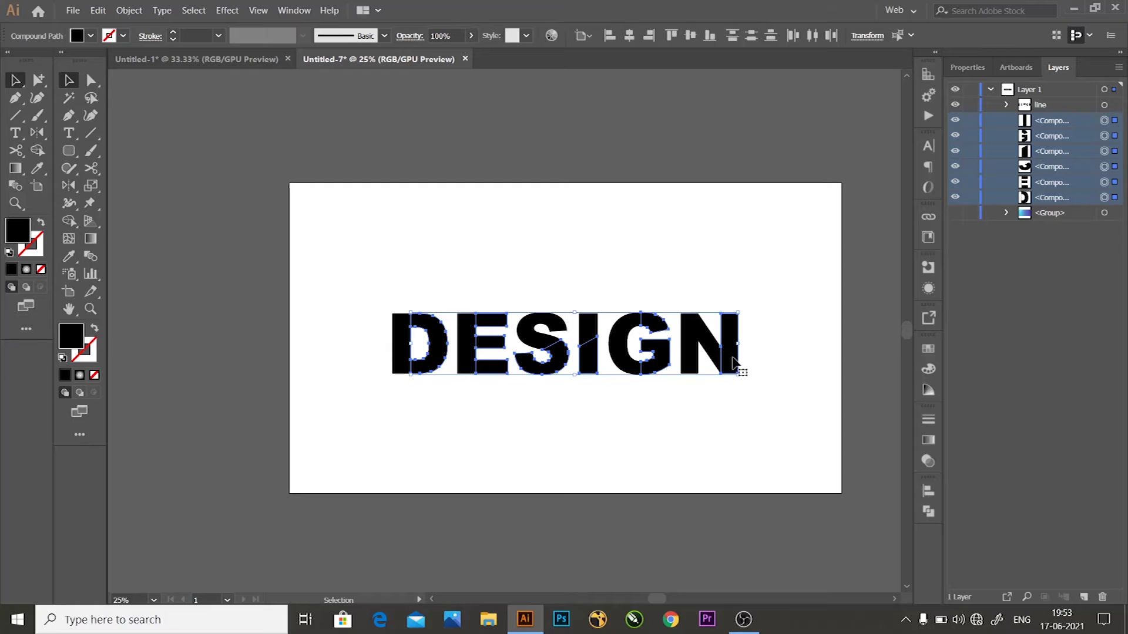
key(ctrl+g)
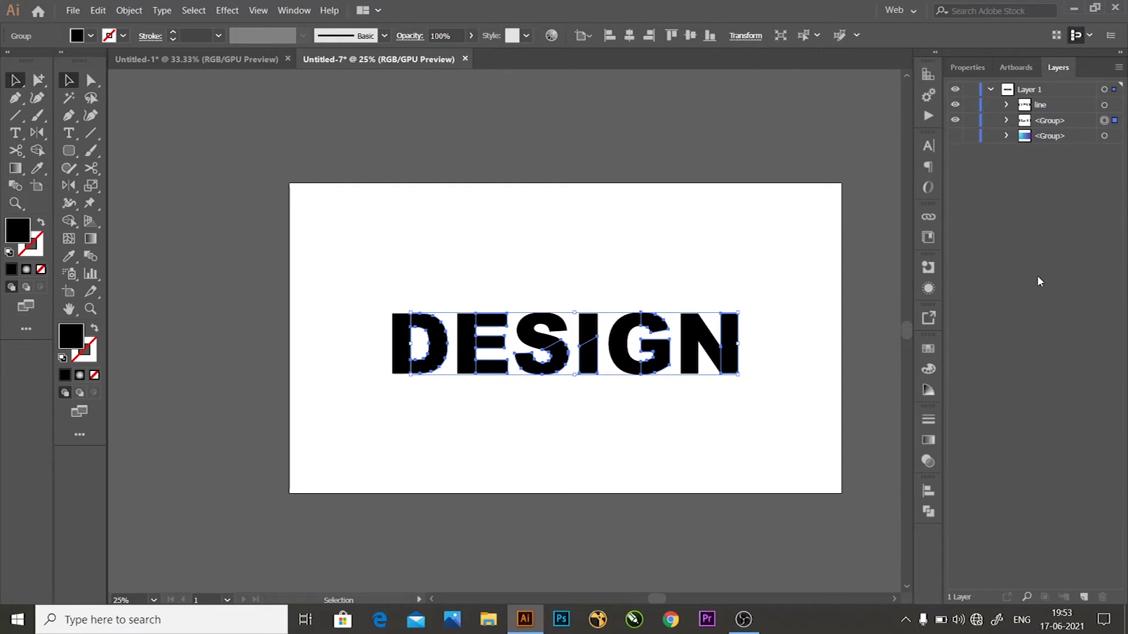
Step: Name the new letter group 'back'
double_click(1052, 120)
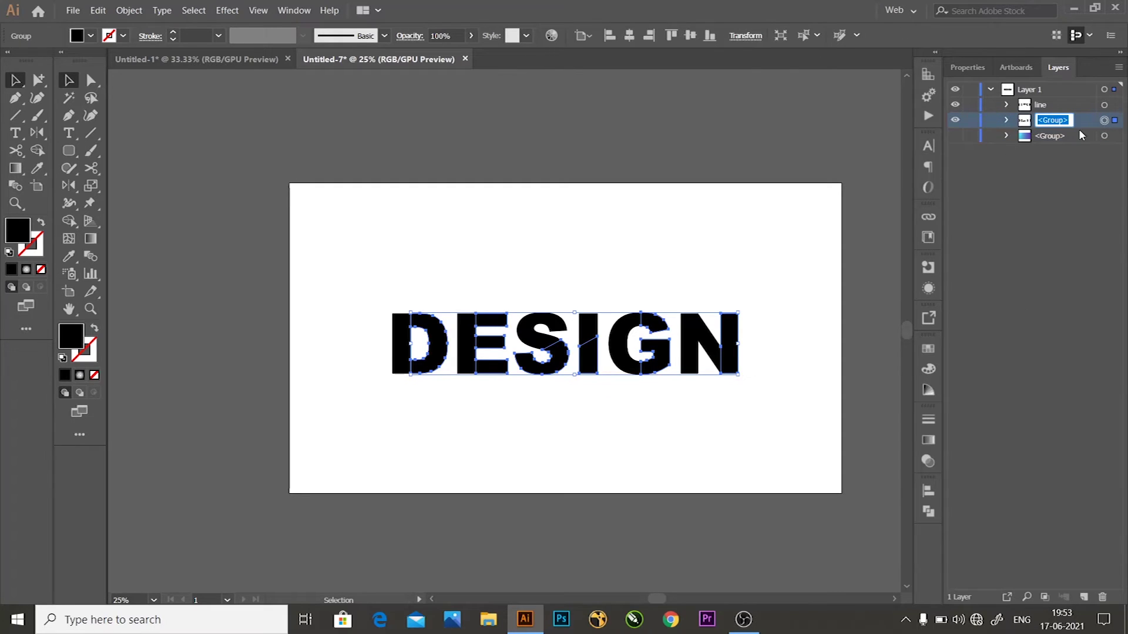
text(back)
key(Return)
click(1058, 222)
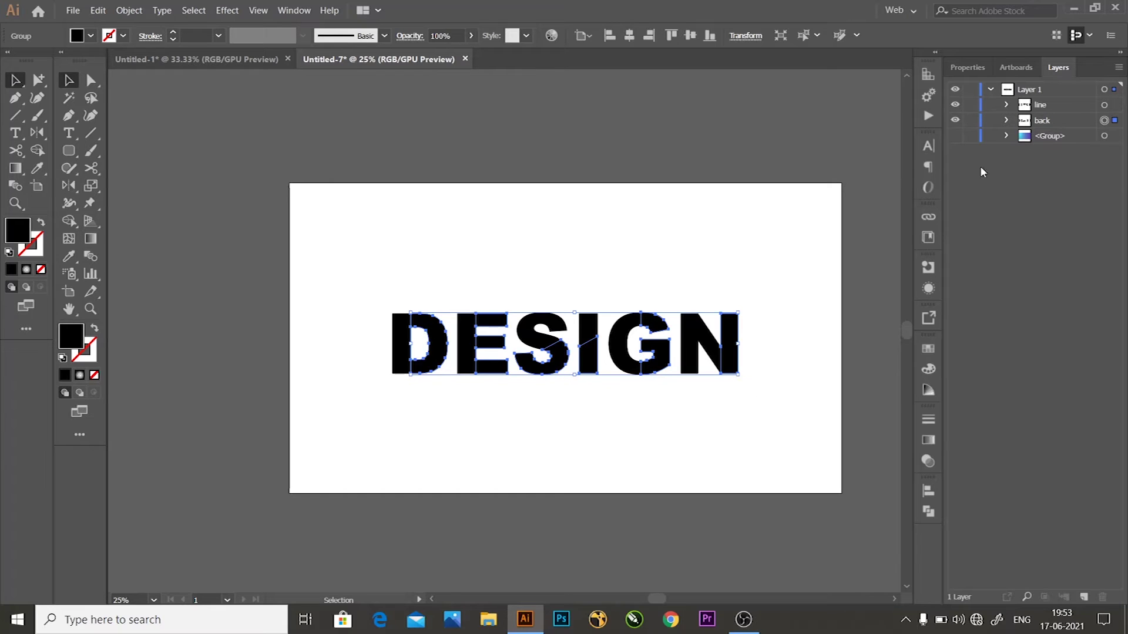
click(1054, 106)
Step: Fill the line group's letters with the Basic Graphics_Lines '10 lpi 60%' pattern swatch
click(1104, 105)
click(928, 349)
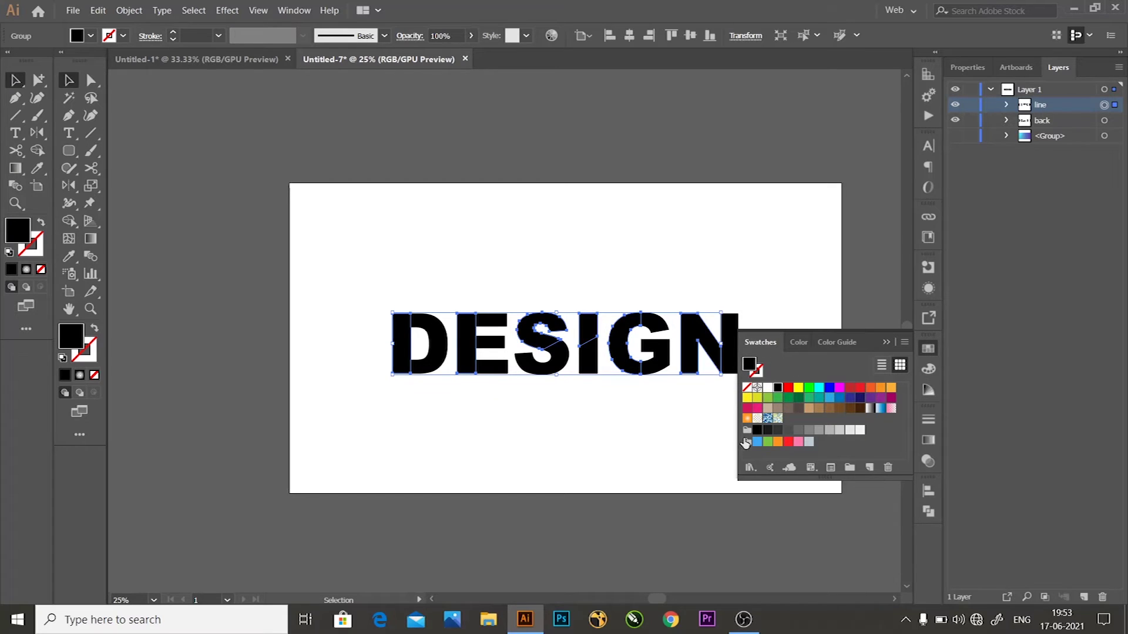
click(750, 467)
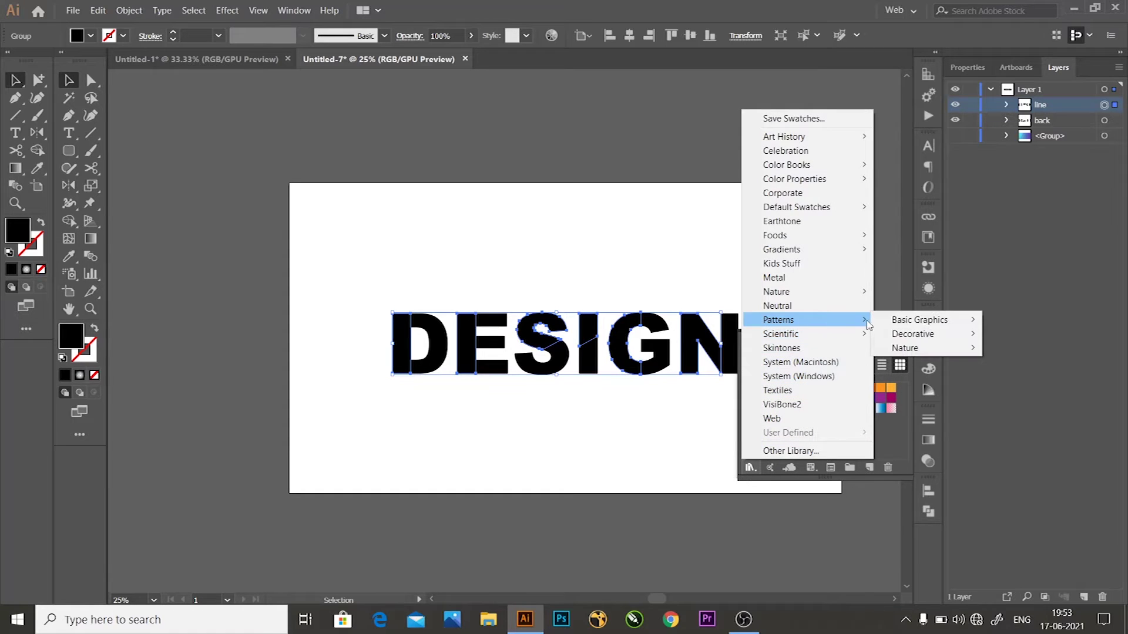
mouse_move(918, 320)
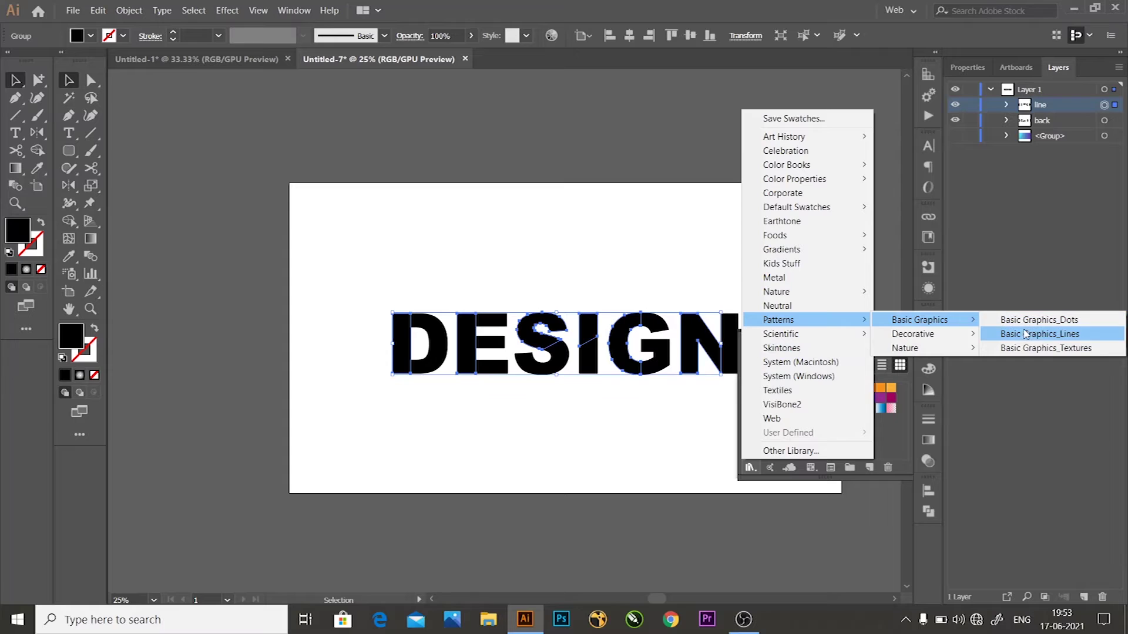
click(1022, 335)
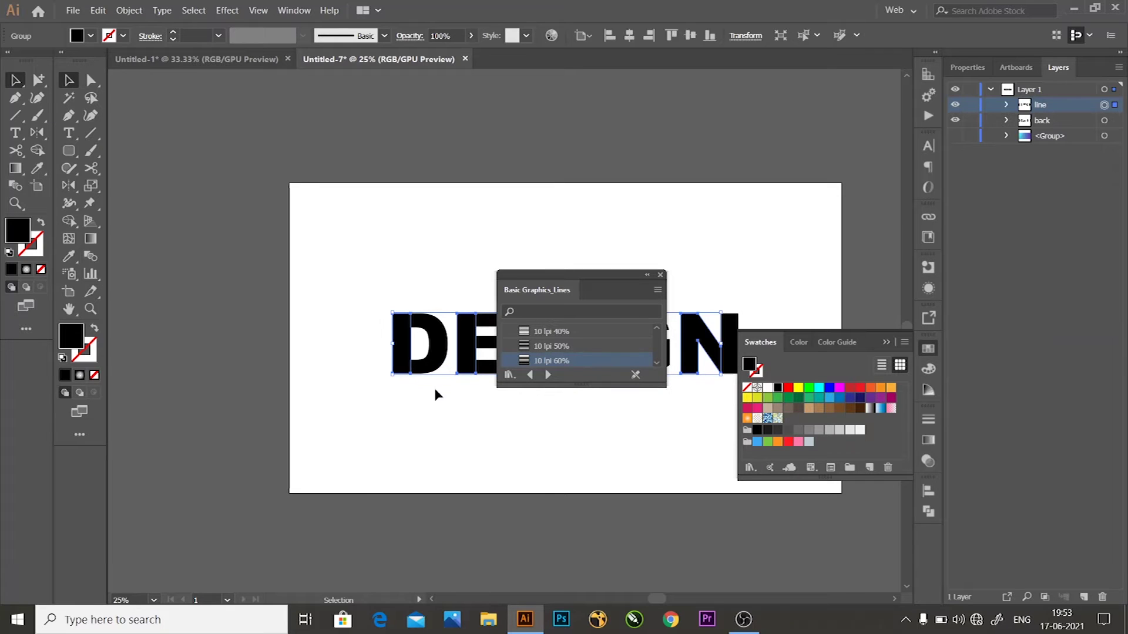
click(559, 360)
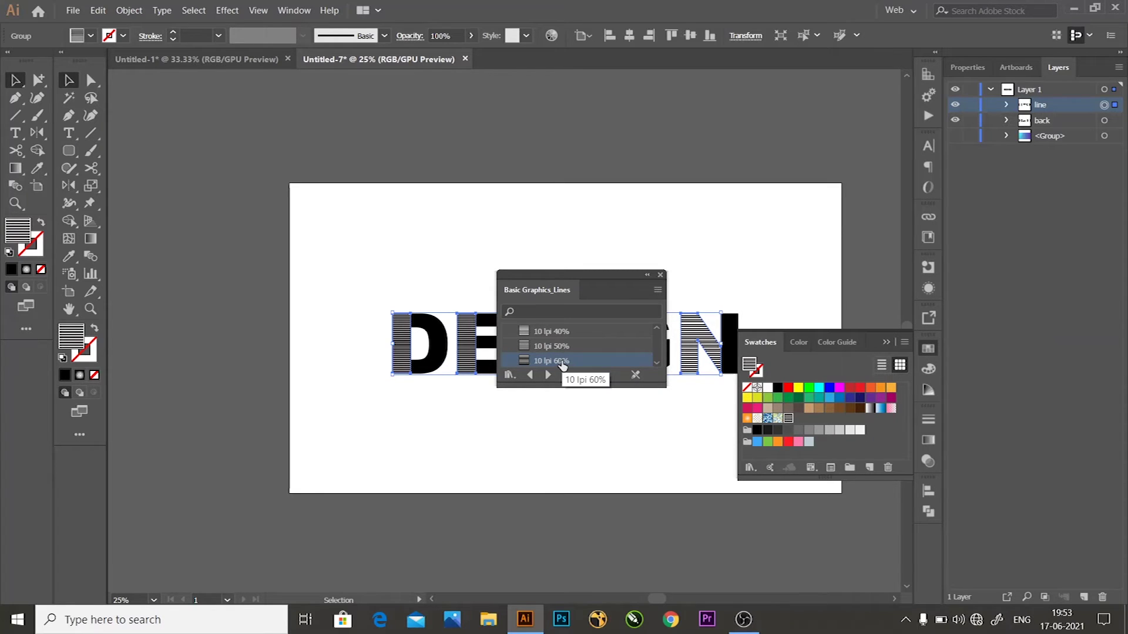
click(660, 274)
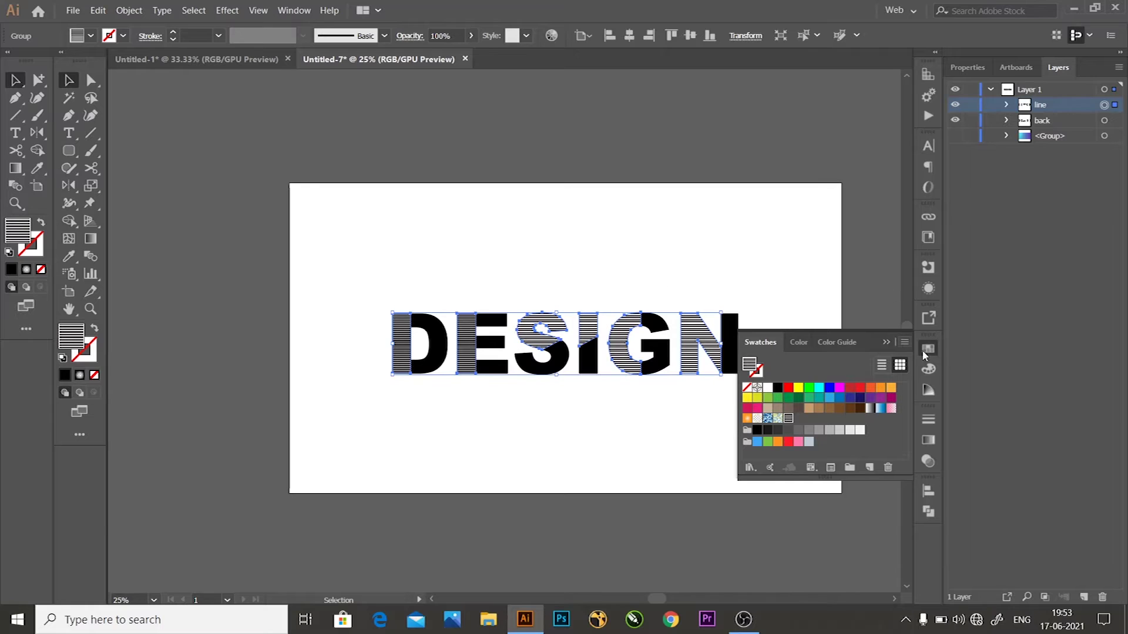
click(881, 342)
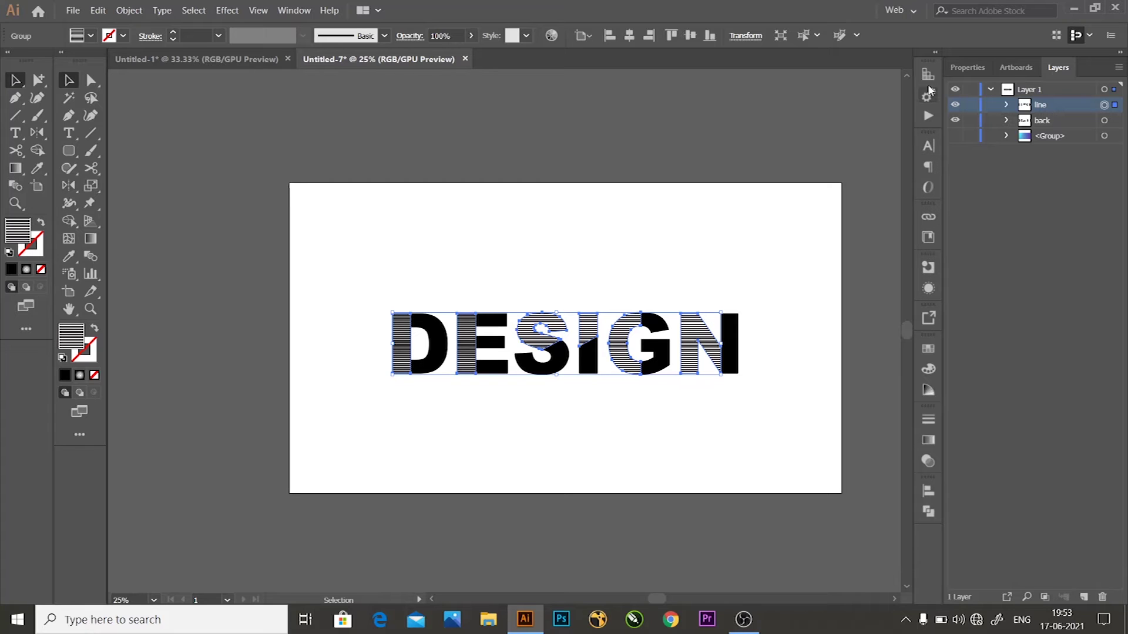
click(291, 12)
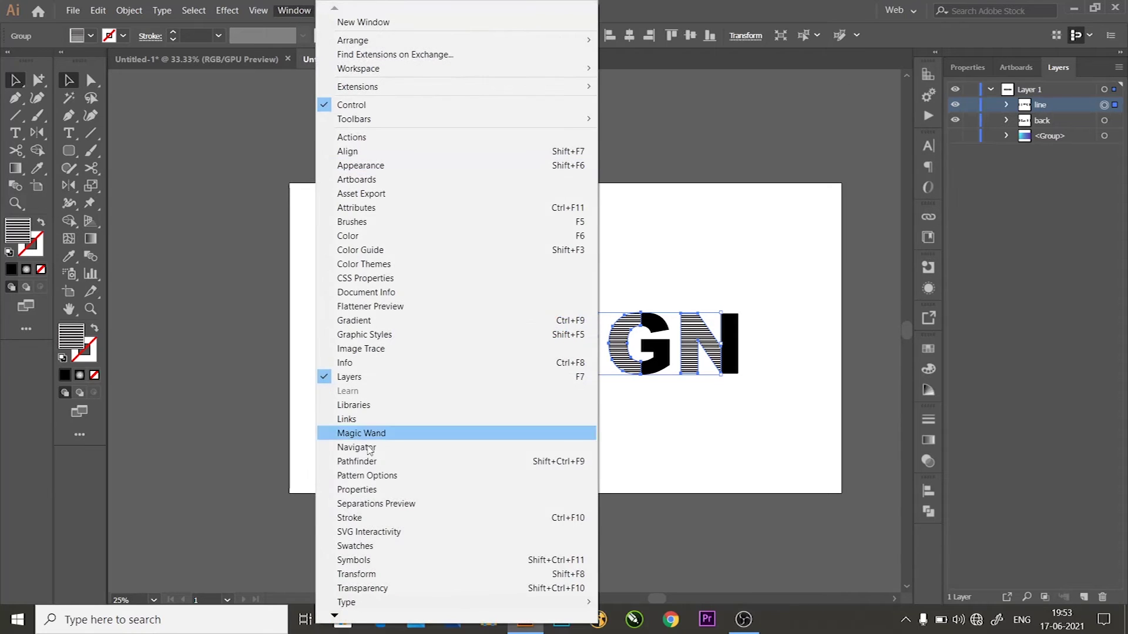
Step: Rotate only the stripe pattern by 45° using Transform Pattern Only
click(387, 579)
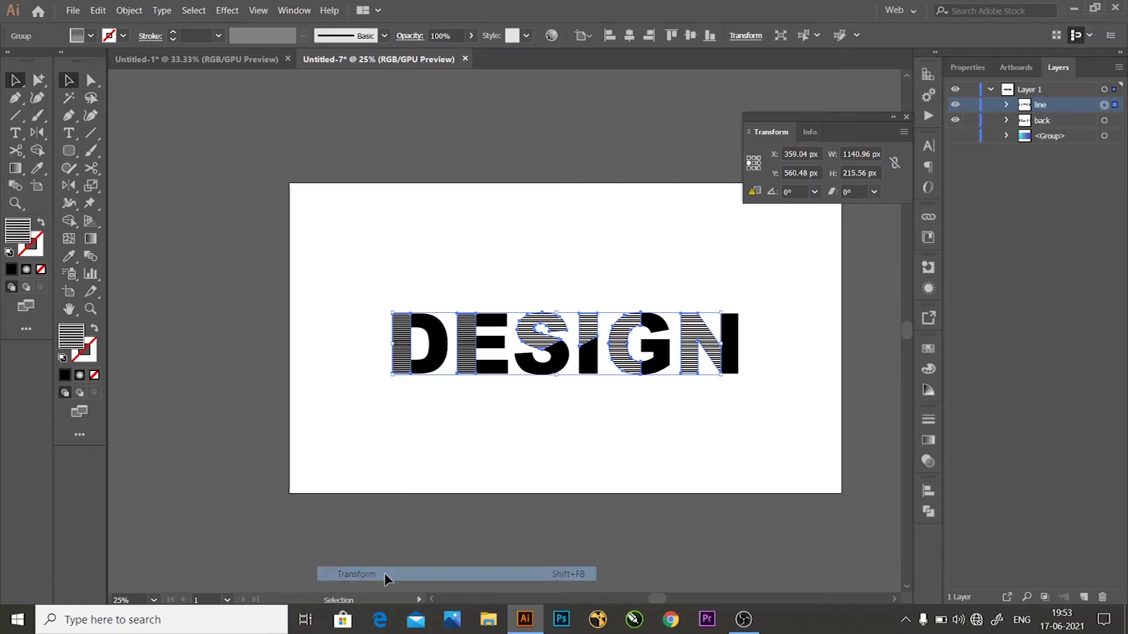
click(905, 133)
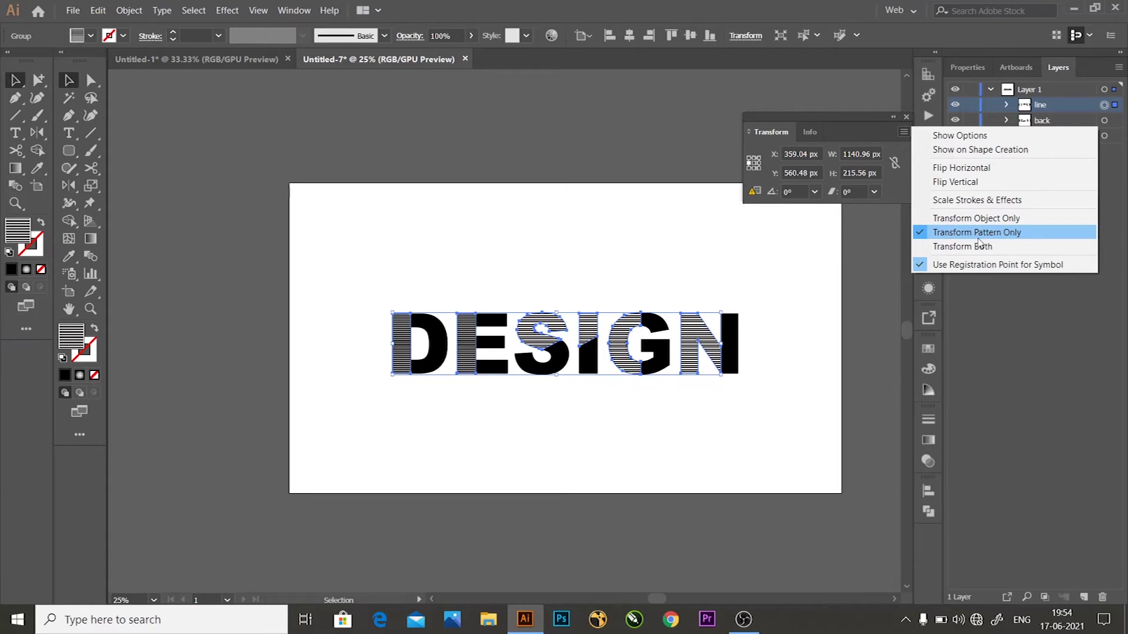
click(979, 232)
click(794, 192)
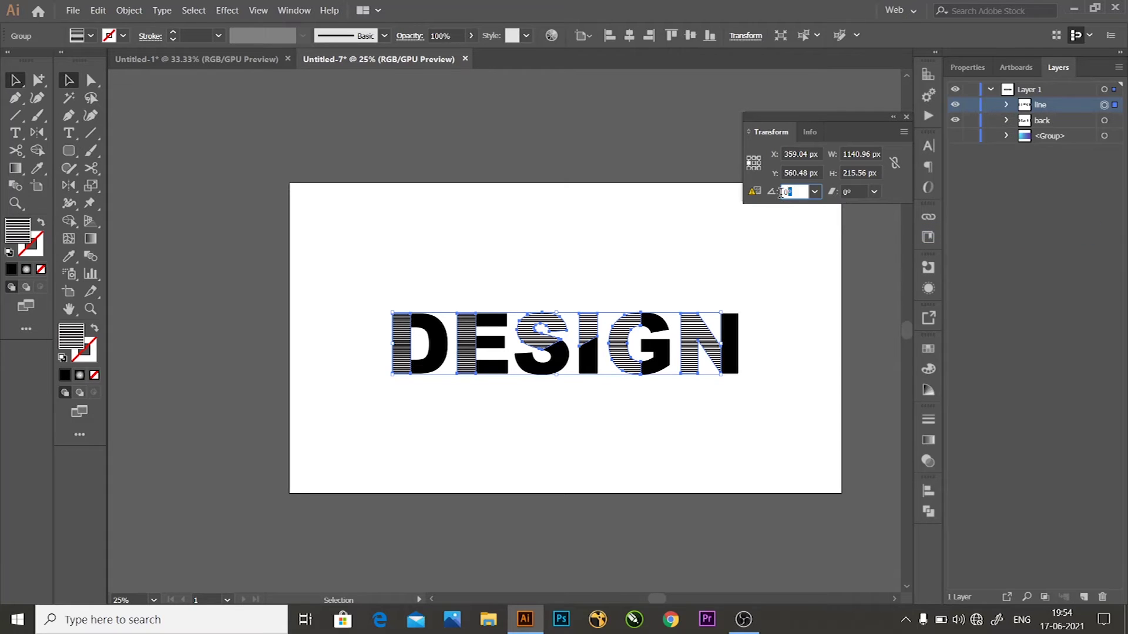
text(45)
key(Return)
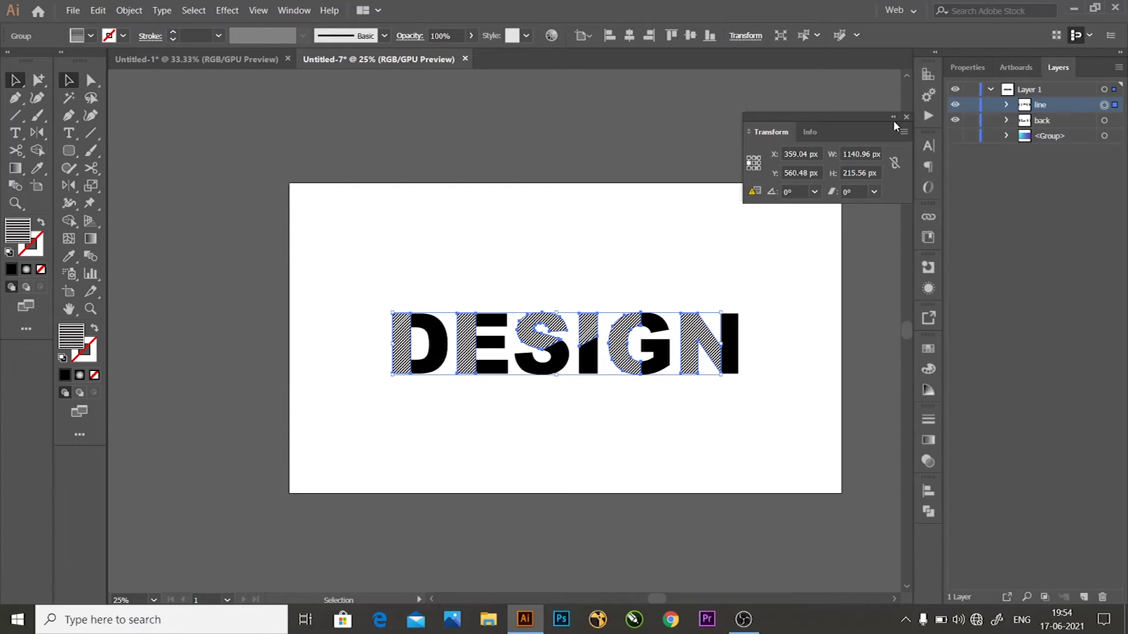
Step: Marquee-select the line and back groups and open 3D Rotate from Appearance's fx menu
drag(895, 122, 945, 145)
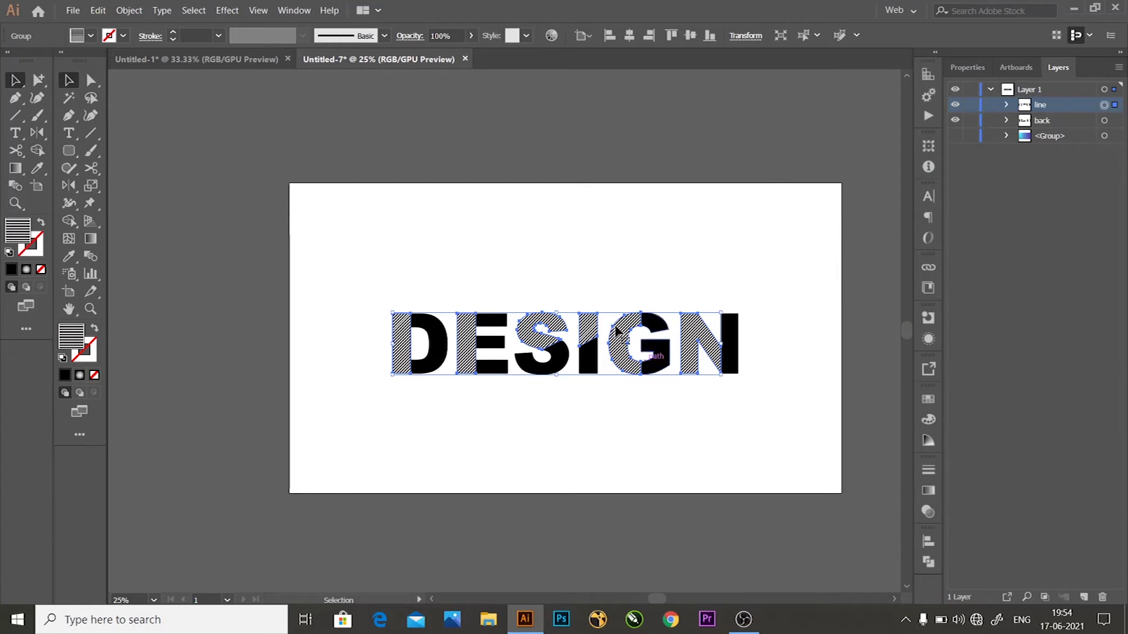
click(608, 421)
mouse_move(775, 292)
mouse_down()
mouse_move(394, 413)
mouse_move(352, 413)
mouse_up()
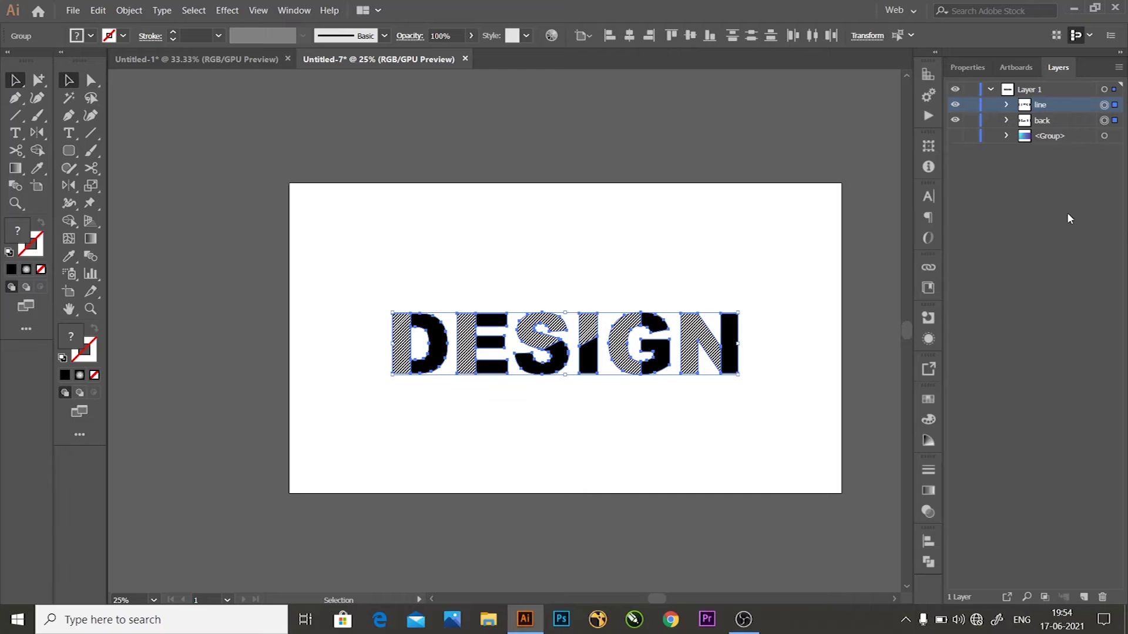
click(929, 339)
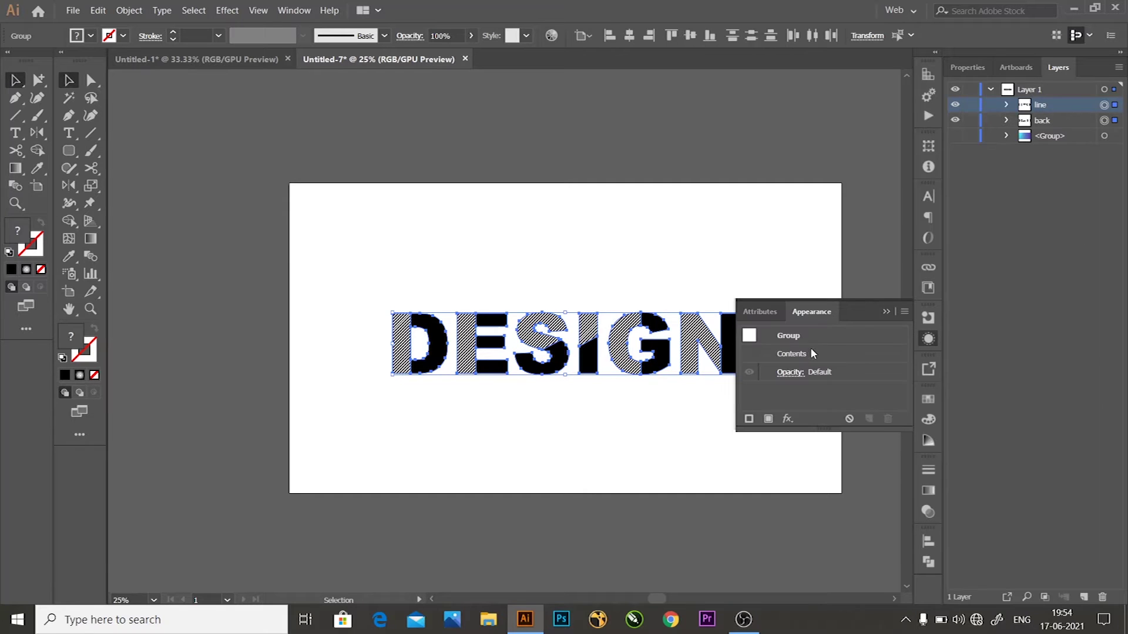
click(787, 419)
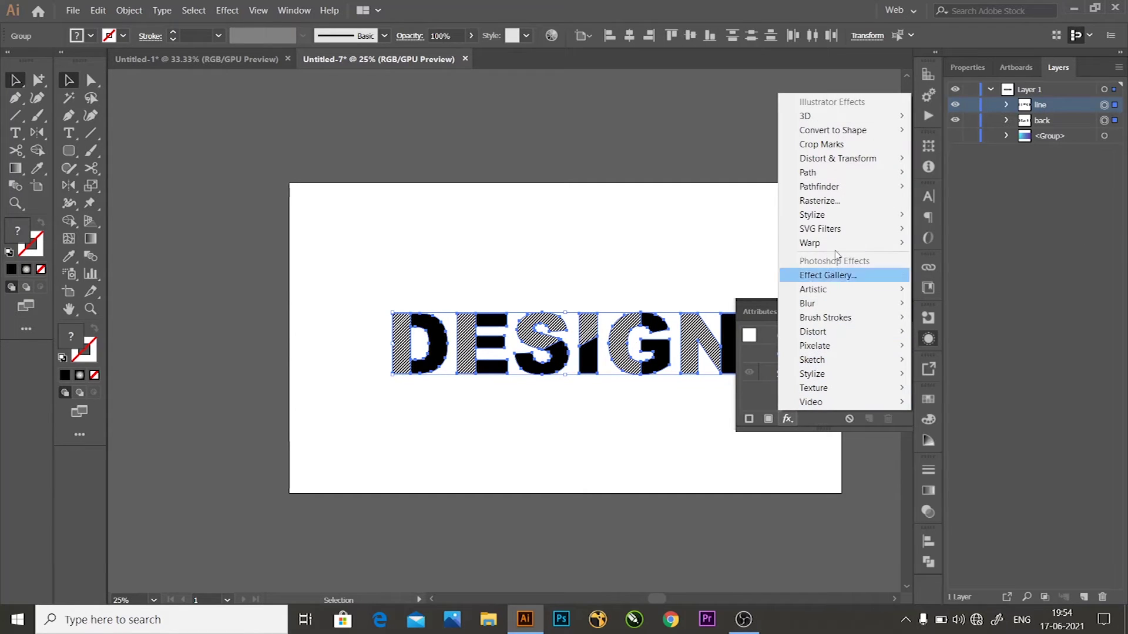
mouse_move(805, 116)
click(958, 144)
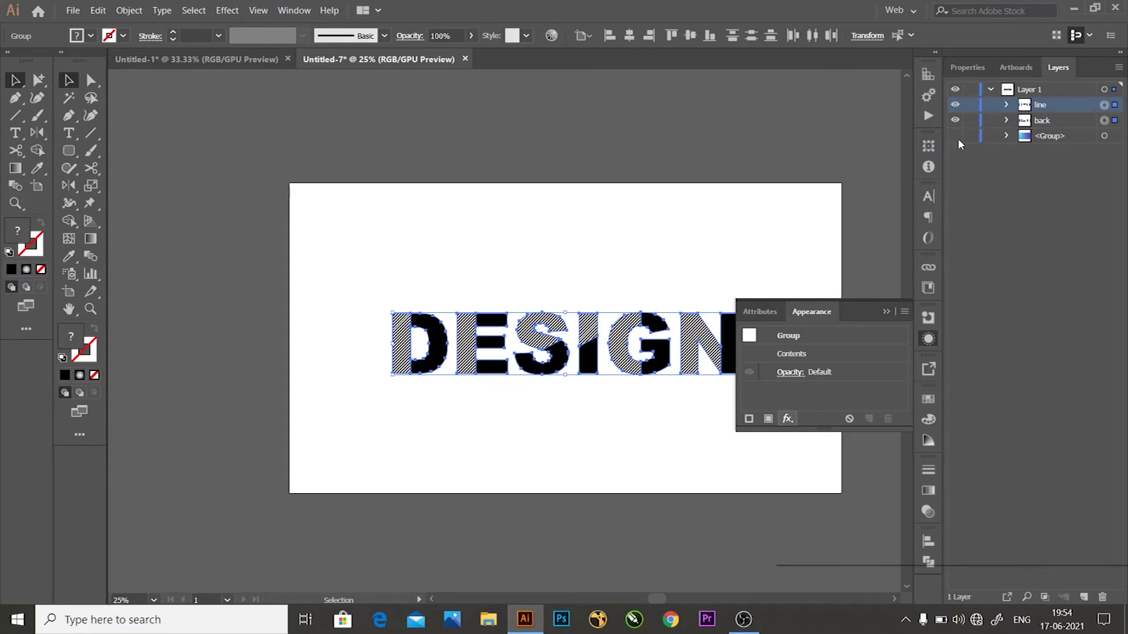
Step: Apply 3D Rotate with X 48°, Y -25° and Z 7°, previewing first
key(Tab)
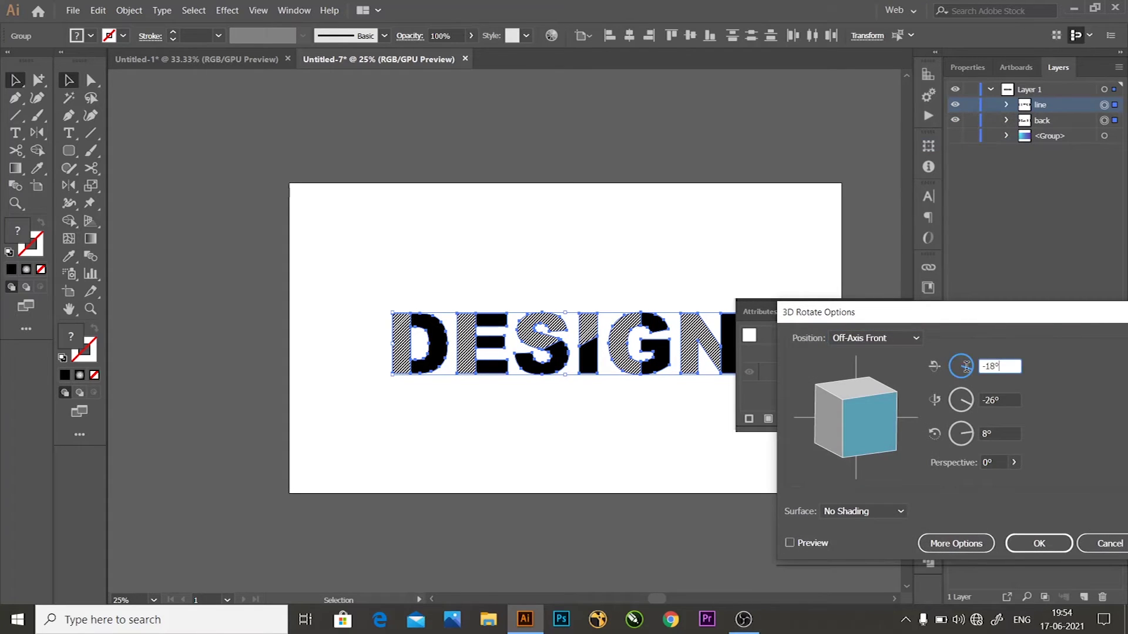
text(48)
click(999, 400)
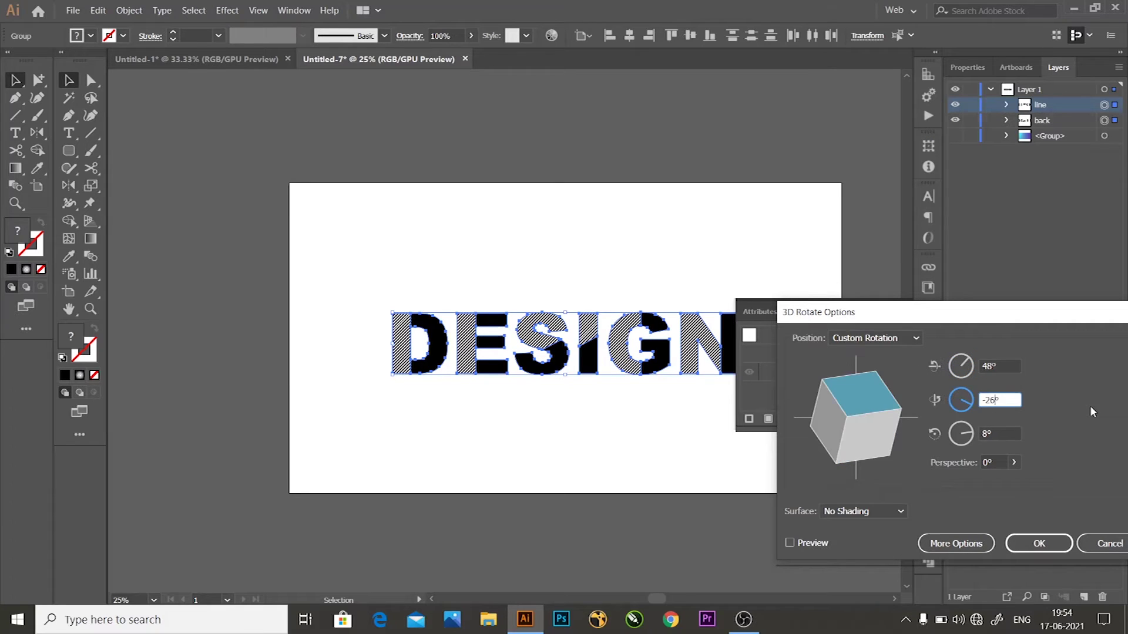
key(BackSpace)
key(BackSpace)
text(5)
click(995, 434)
drag(995, 434, 918, 431)
text(7)
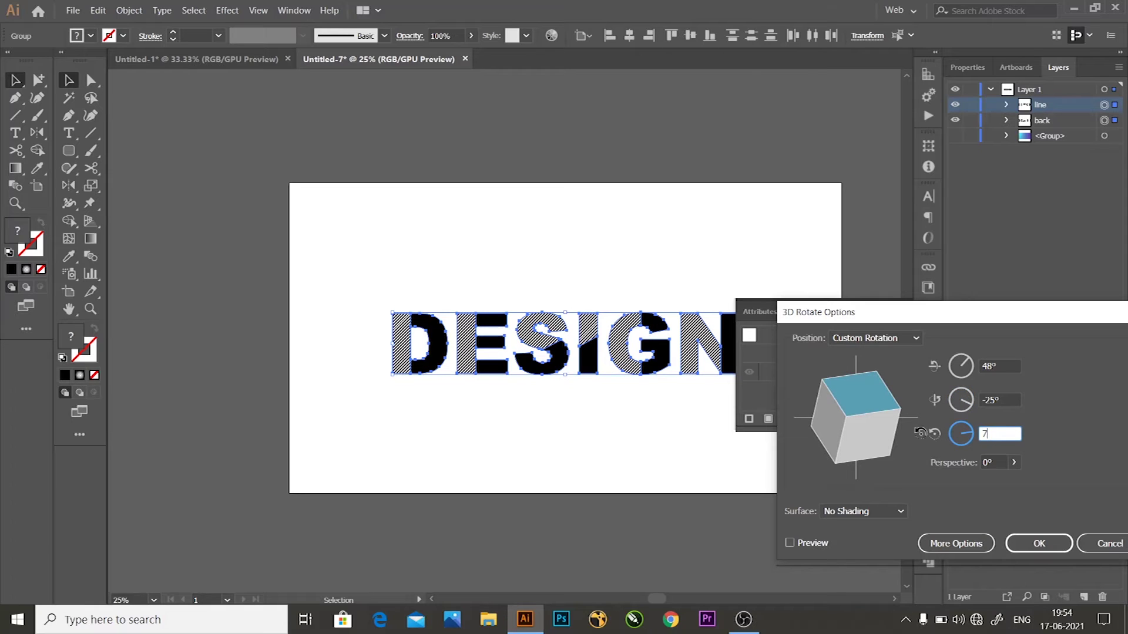
click(804, 545)
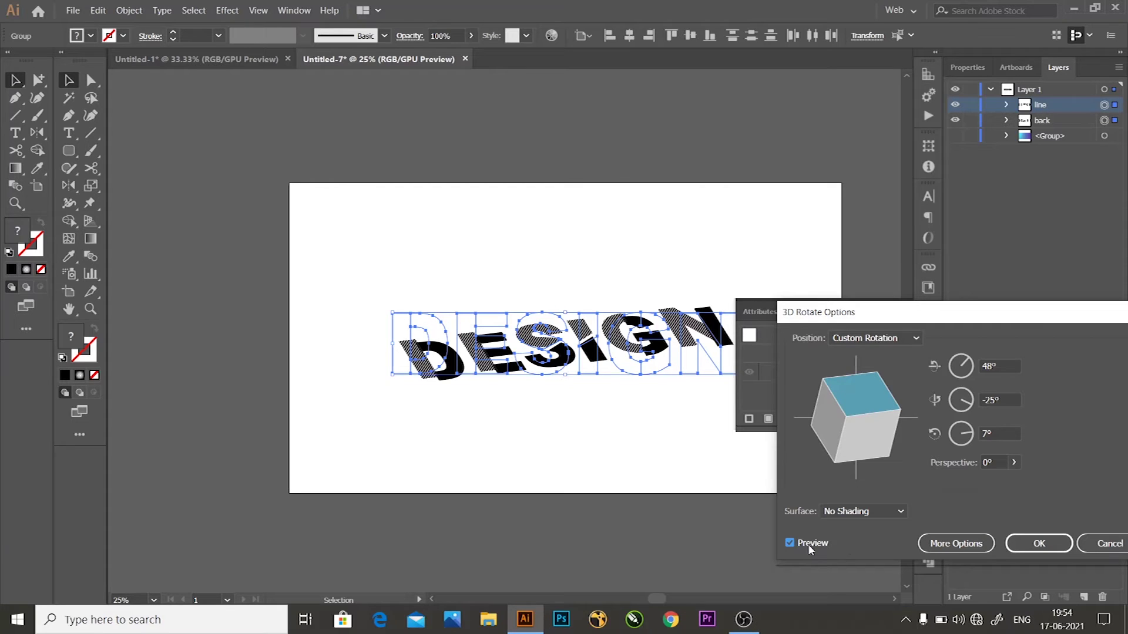
click(1063, 547)
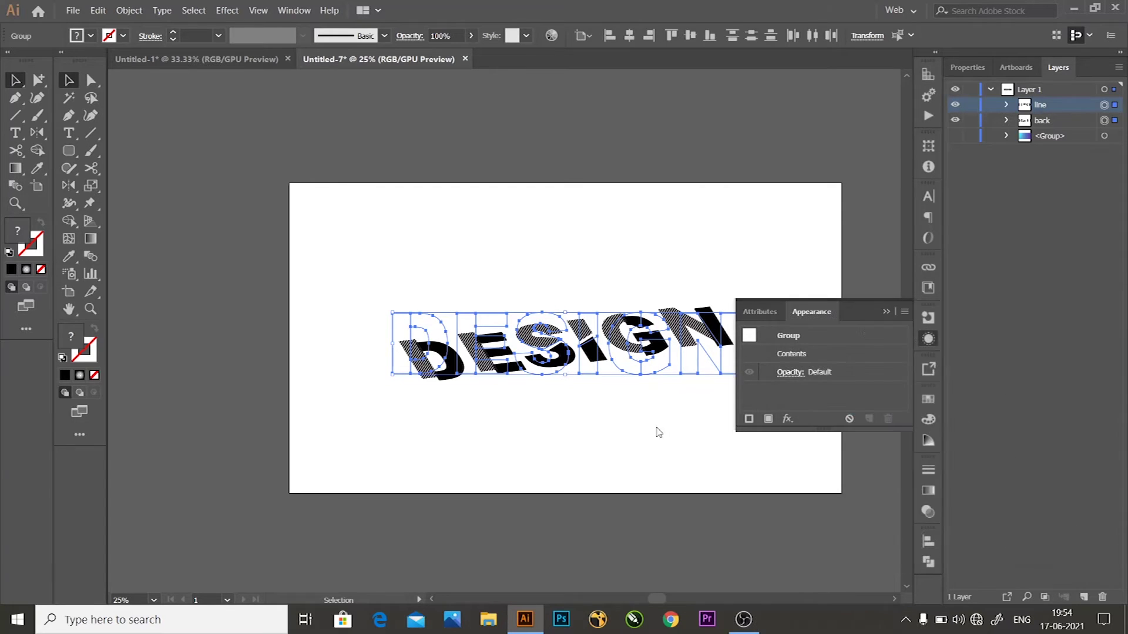
click(886, 312)
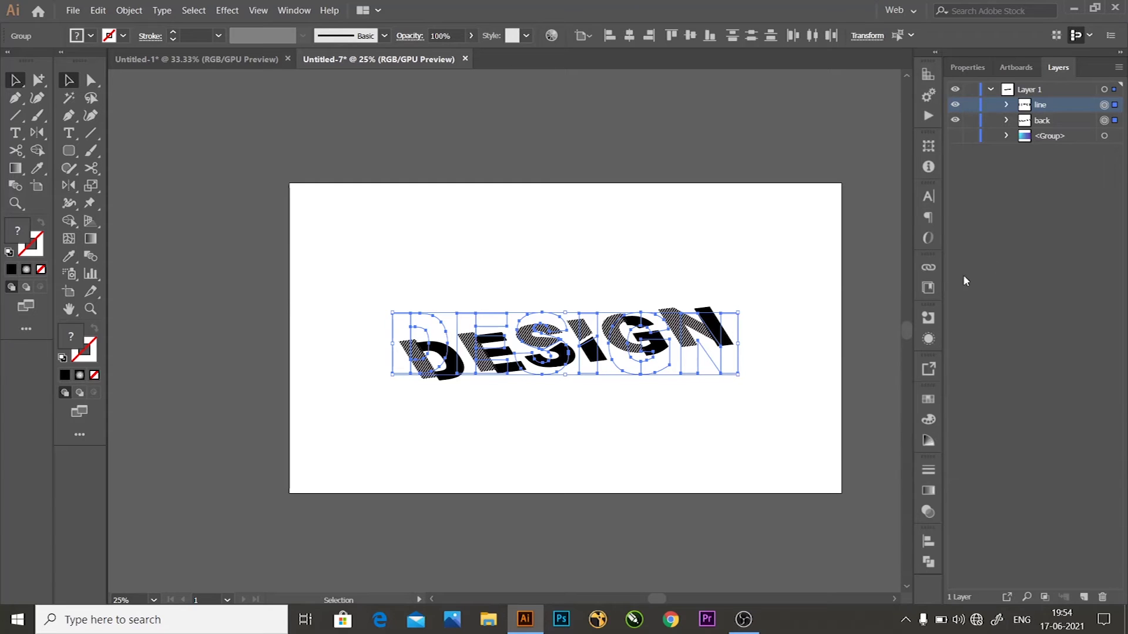
click(1105, 104)
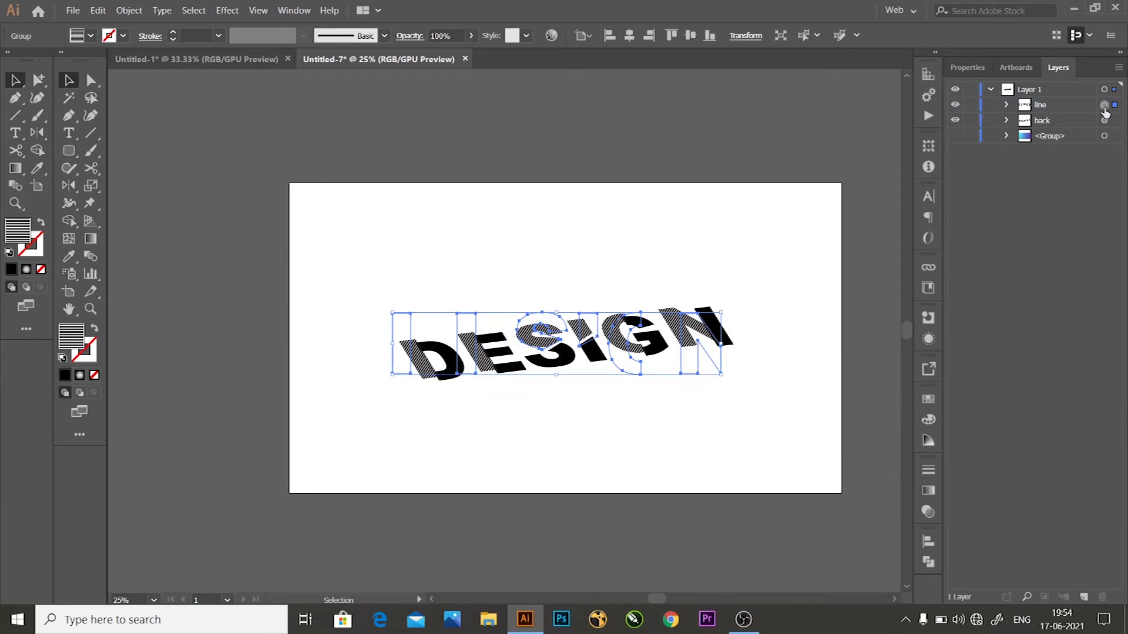
Step: Nudge the hatched line group down and back up until it aligns with the black letters
key(shift+Down)
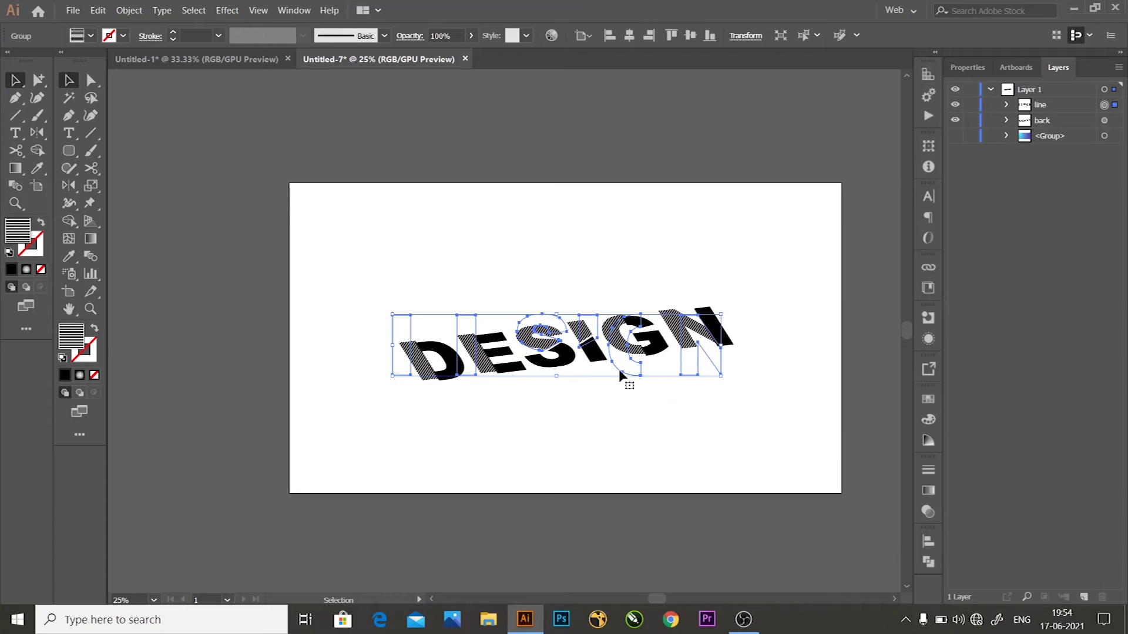
key(shift+Down)
key(shift+Down)
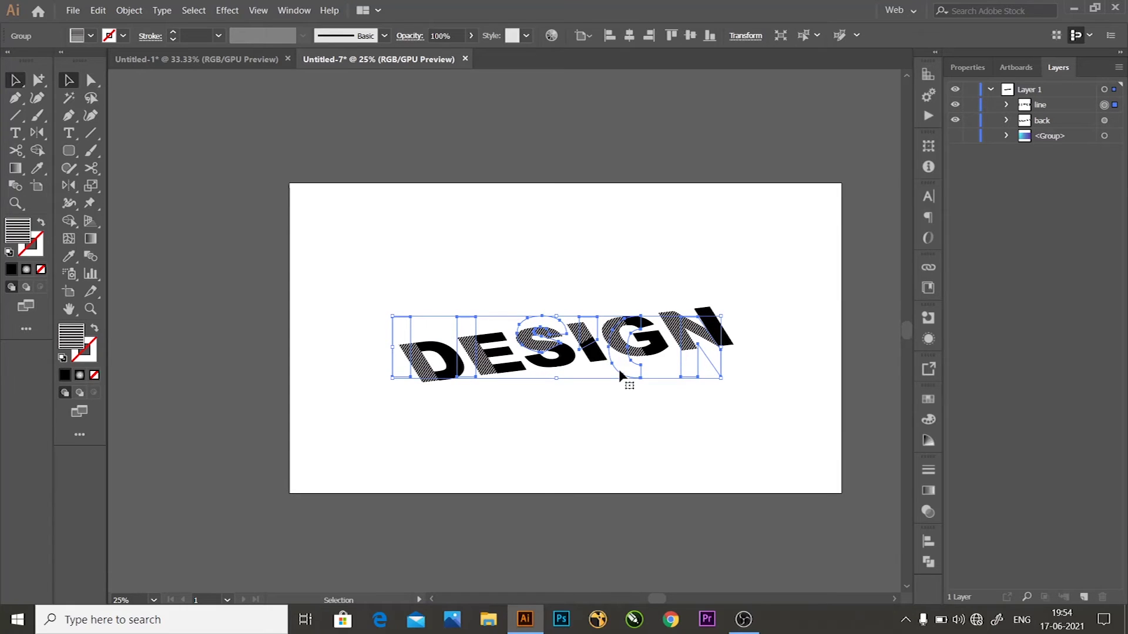
key(shift+Down)
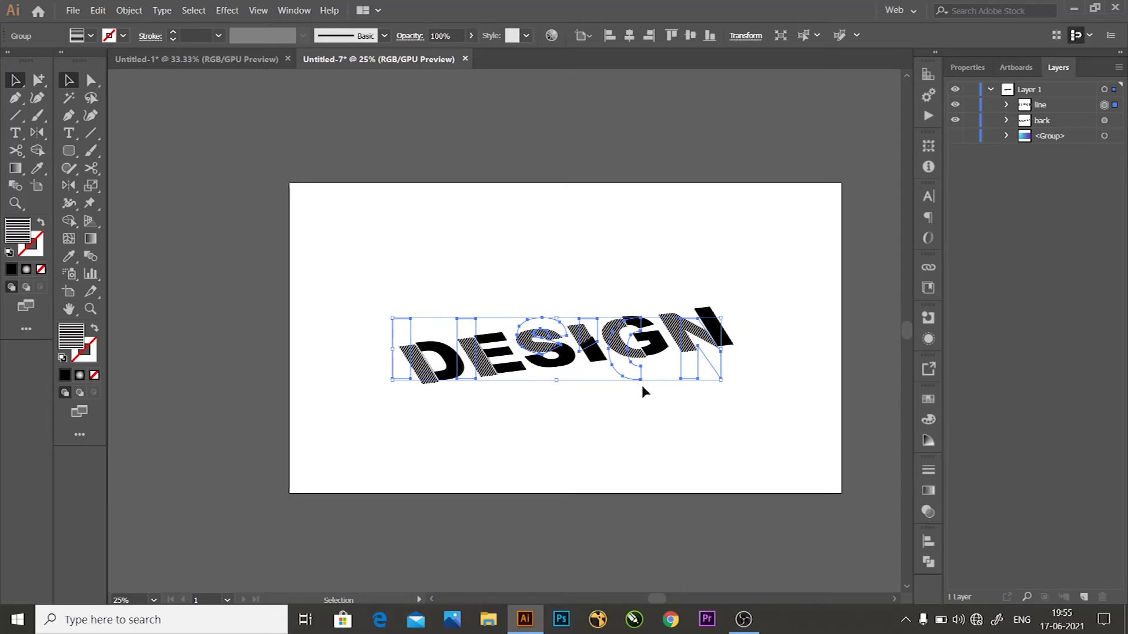
scroll(625, 353, up, 4)
key(shift+Up)
key(Up)
key(Up)
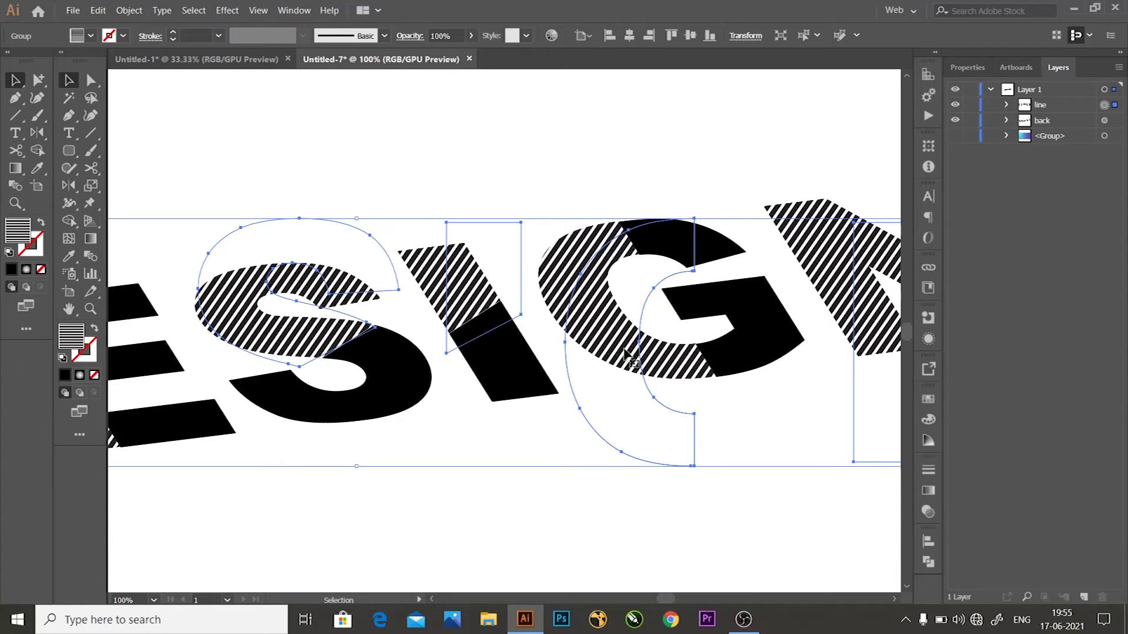
scroll(626, 355, down, 2)
Step: Deselect and inspect the tilted DESIGN word, then select the back layer
click(466, 422)
scroll(465, 421, down, 3)
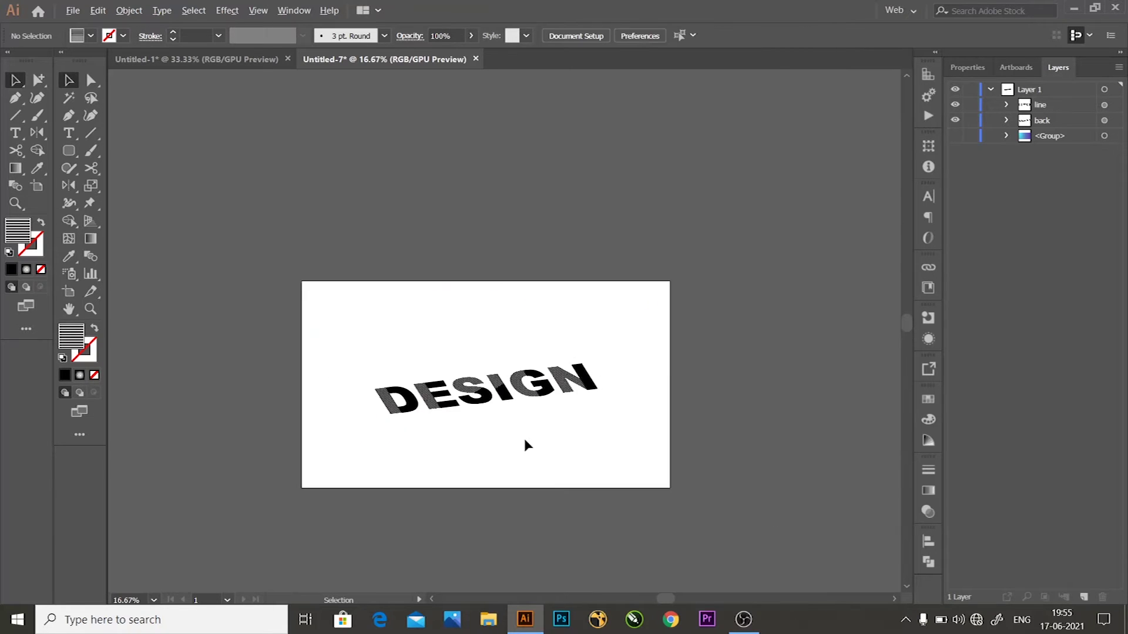
scroll(417, 367, up, 1)
scroll(576, 491, up, 1)
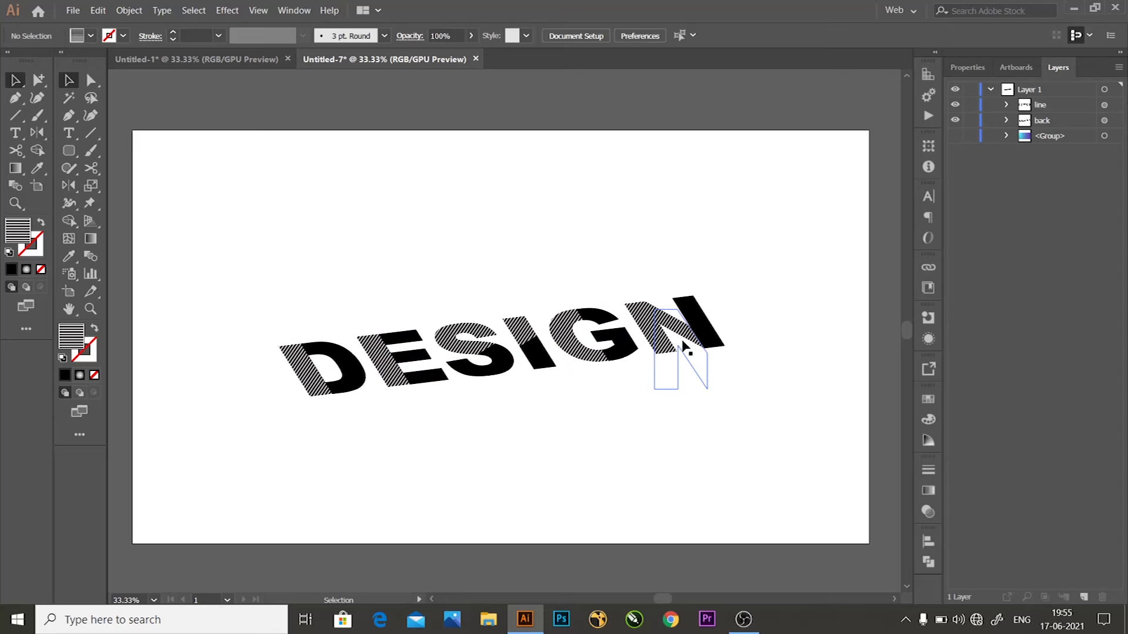
scroll(770, 291, down, 1)
scroll(761, 285, down, 1)
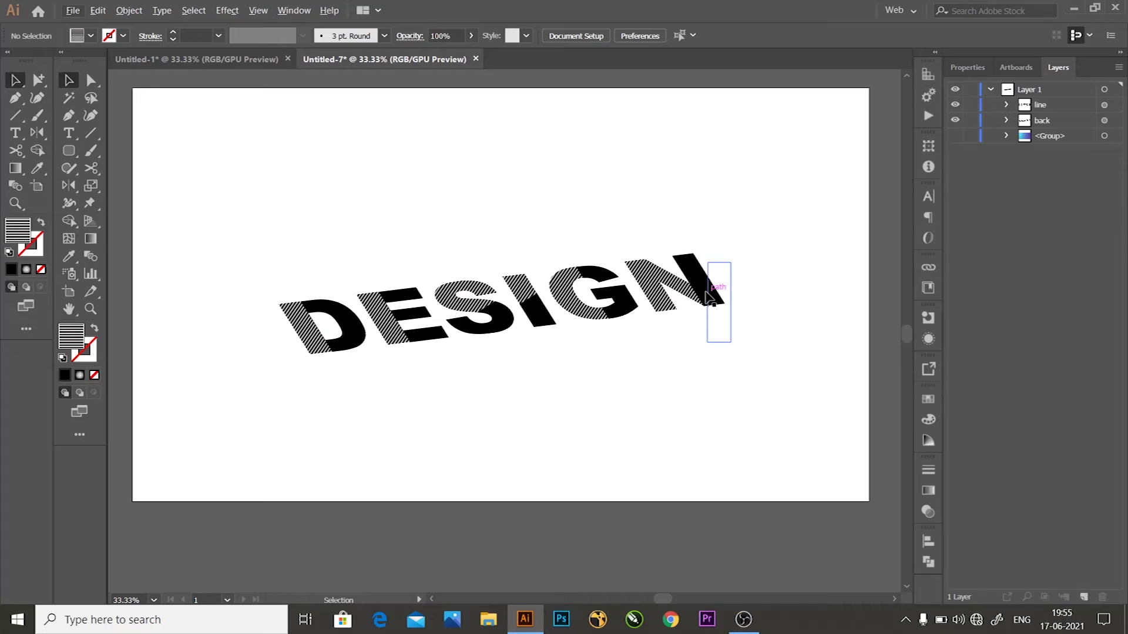
click(1043, 121)
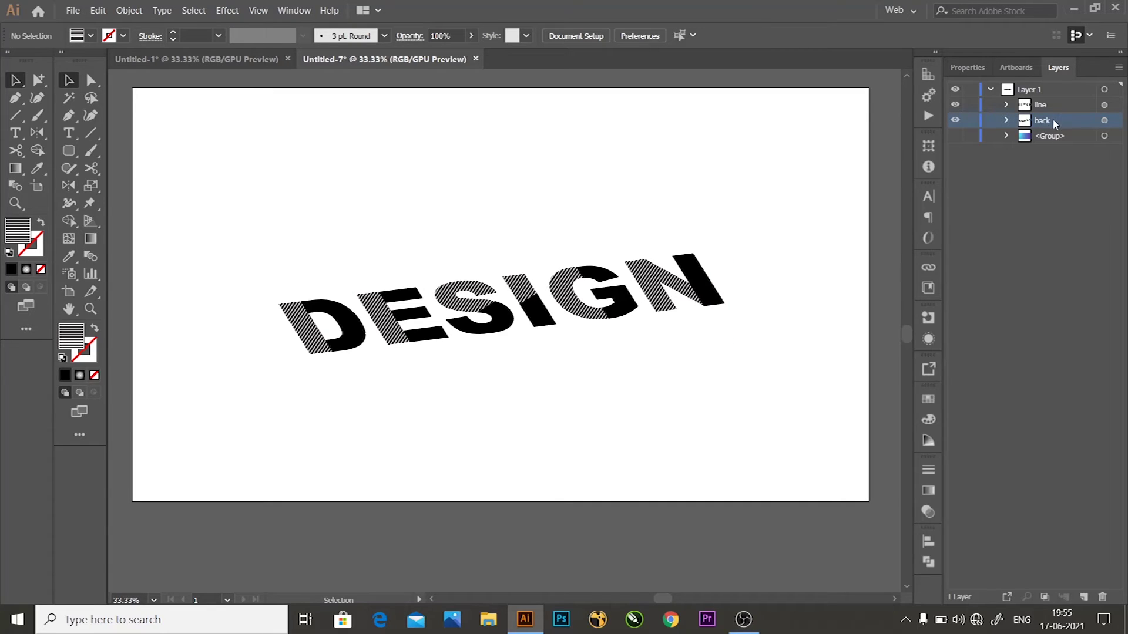
Step: Copy and paste the back group's black letters, placing the new layer below back
key(ctrl+z)
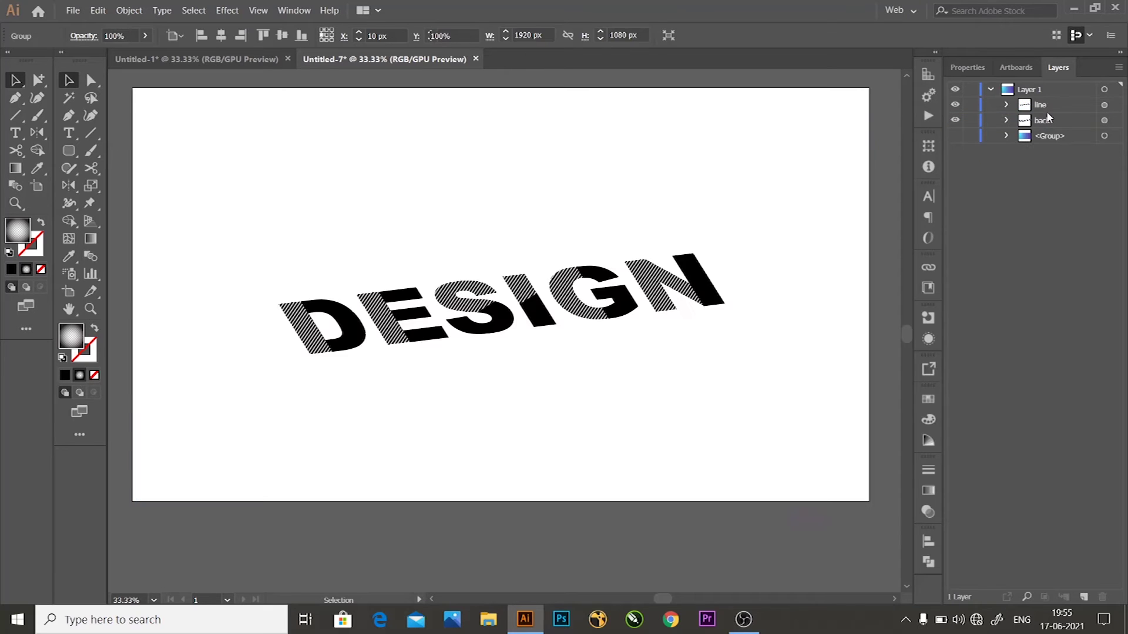
key(ctrl+shift+a)
click(1049, 120)
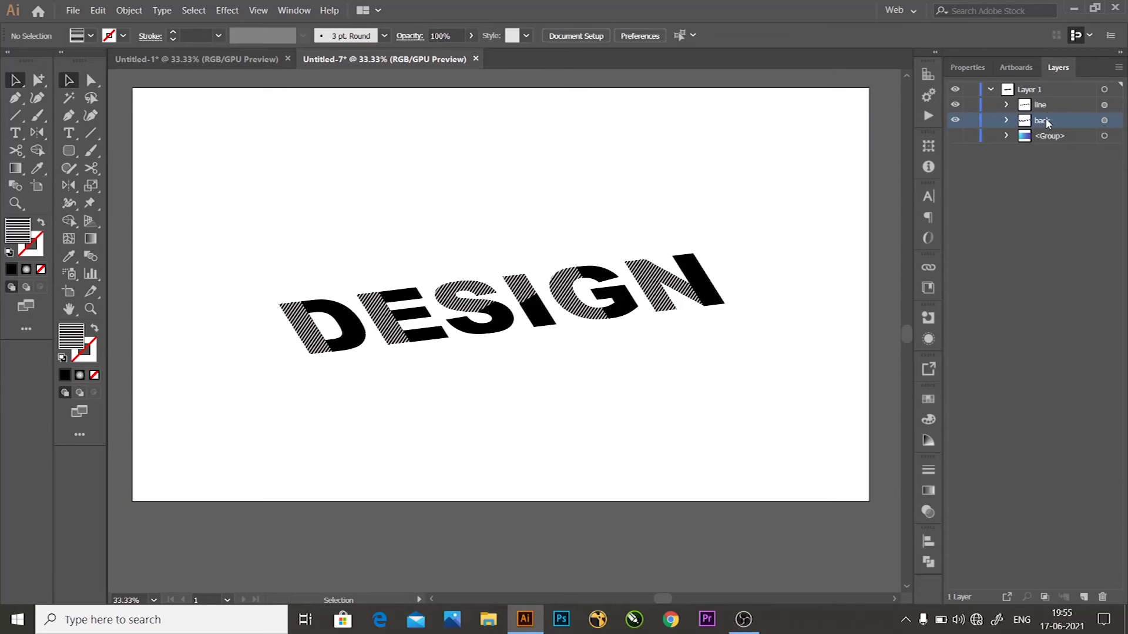
click(1104, 120)
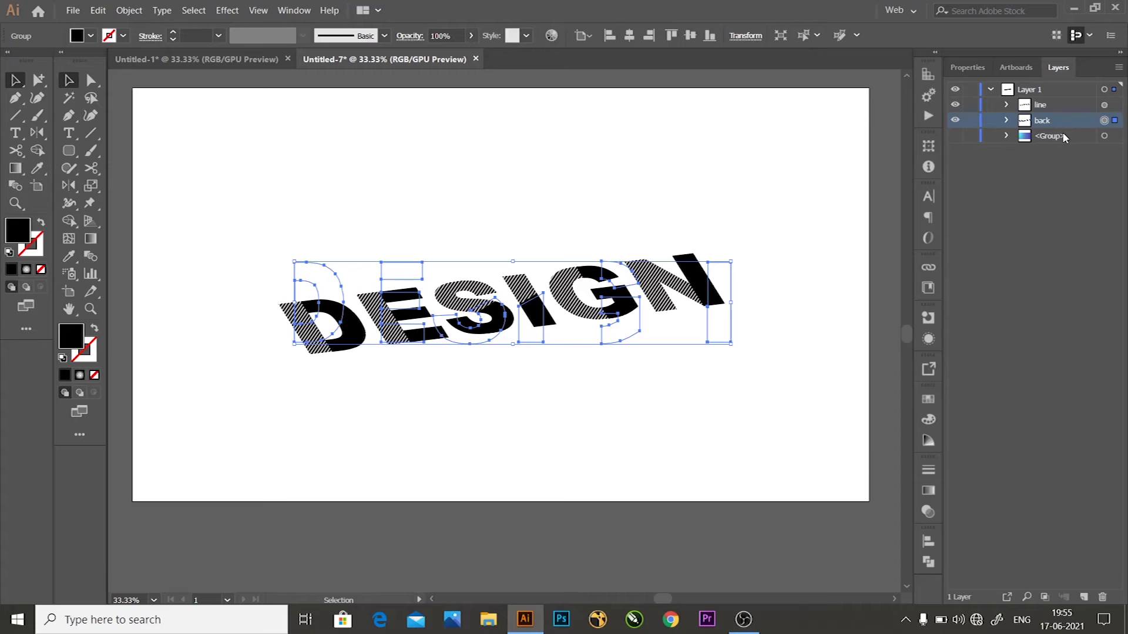
key(ctrl+c)
key(ctrl+v)
drag(1041, 105, 1038, 136)
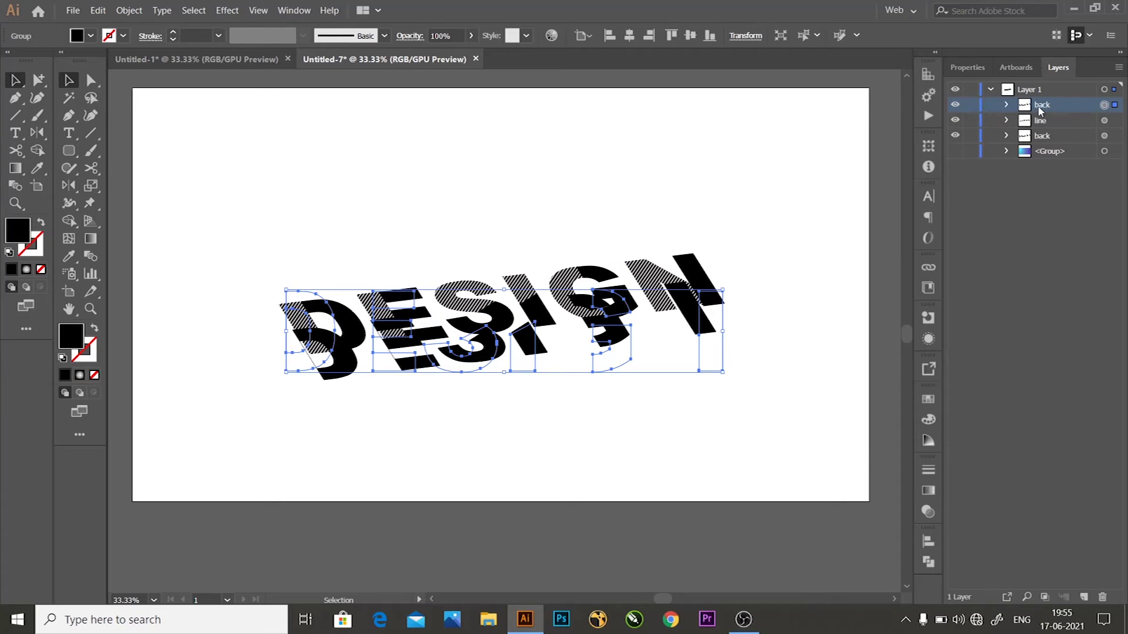
Step: Rename the copied layer 'yellow'
double_click(1043, 135)
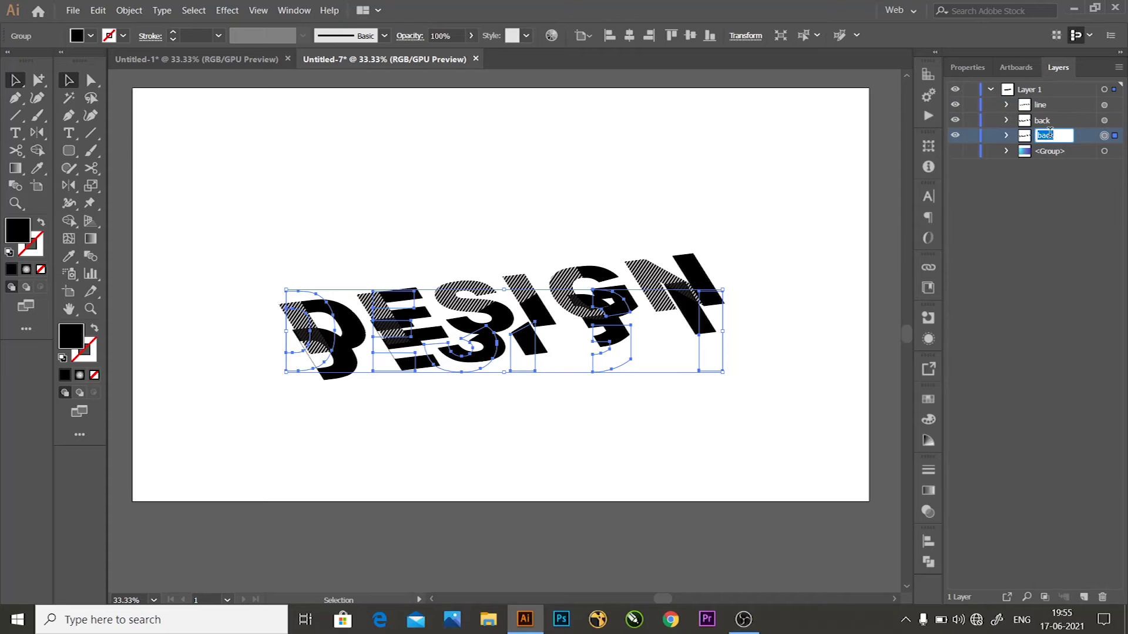
text(yellow)
key(Return)
scroll(756, 347, down, 1)
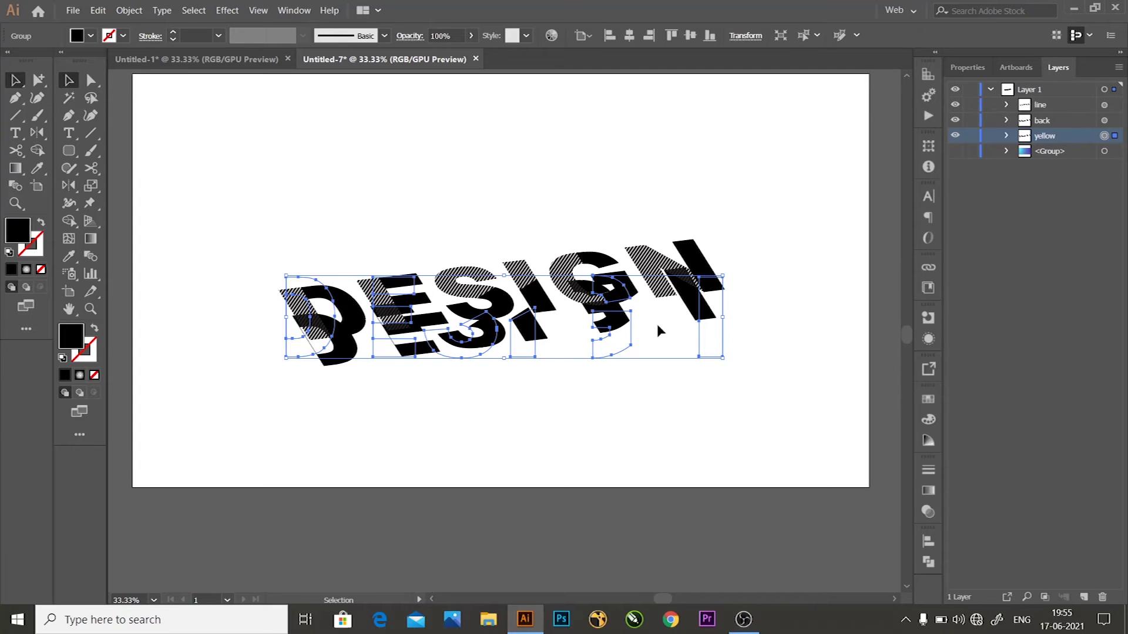
Step: Fill the copied letters golden yellow (#ffd400) via the Color Picker
double_click(72, 336)
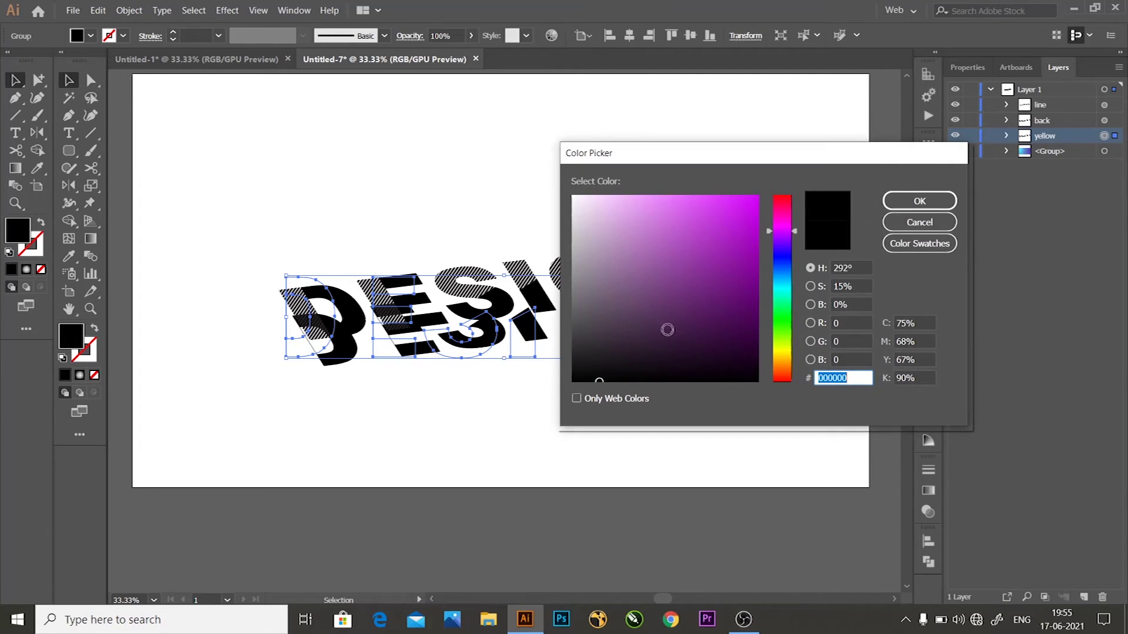
click(784, 363)
drag(784, 363, 784, 353)
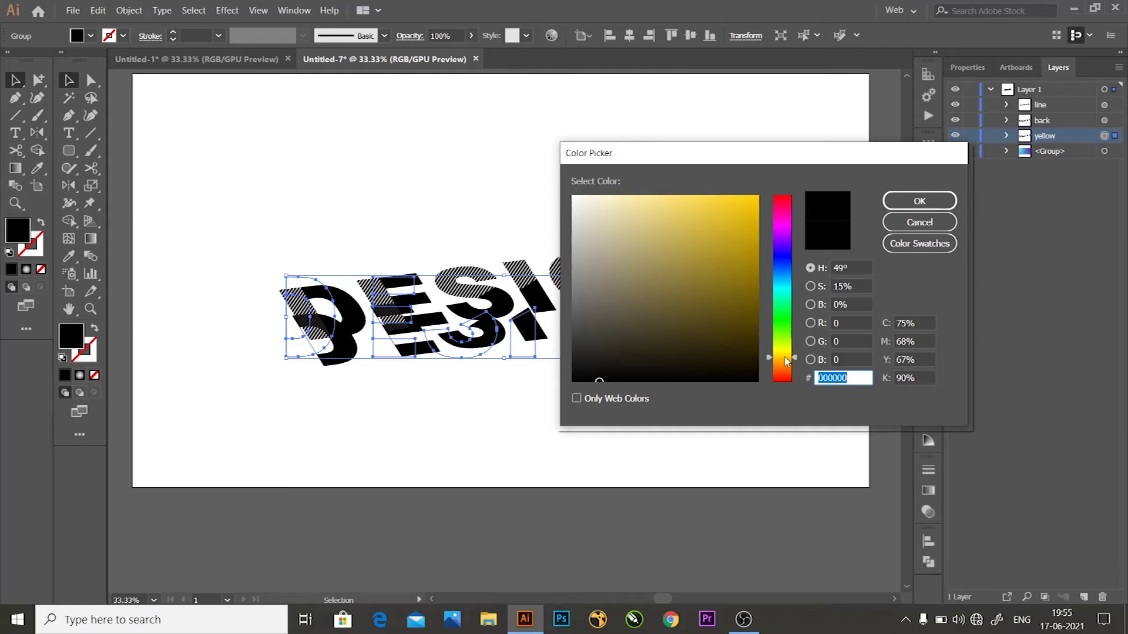
click(713, 247)
drag(713, 247, 759, 196)
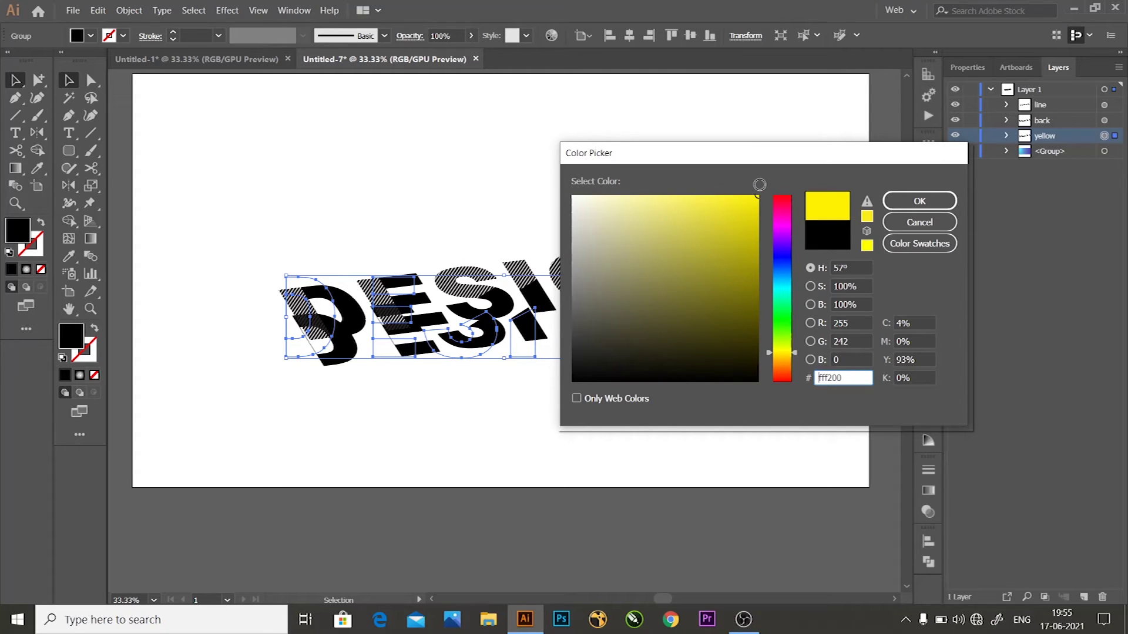
click(796, 358)
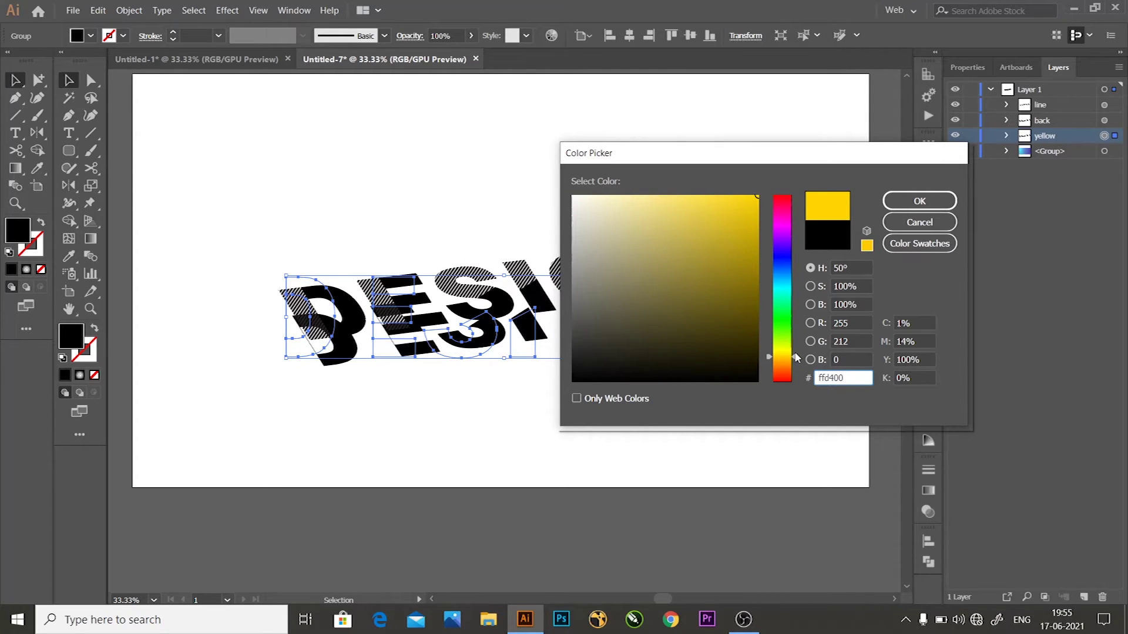
click(920, 201)
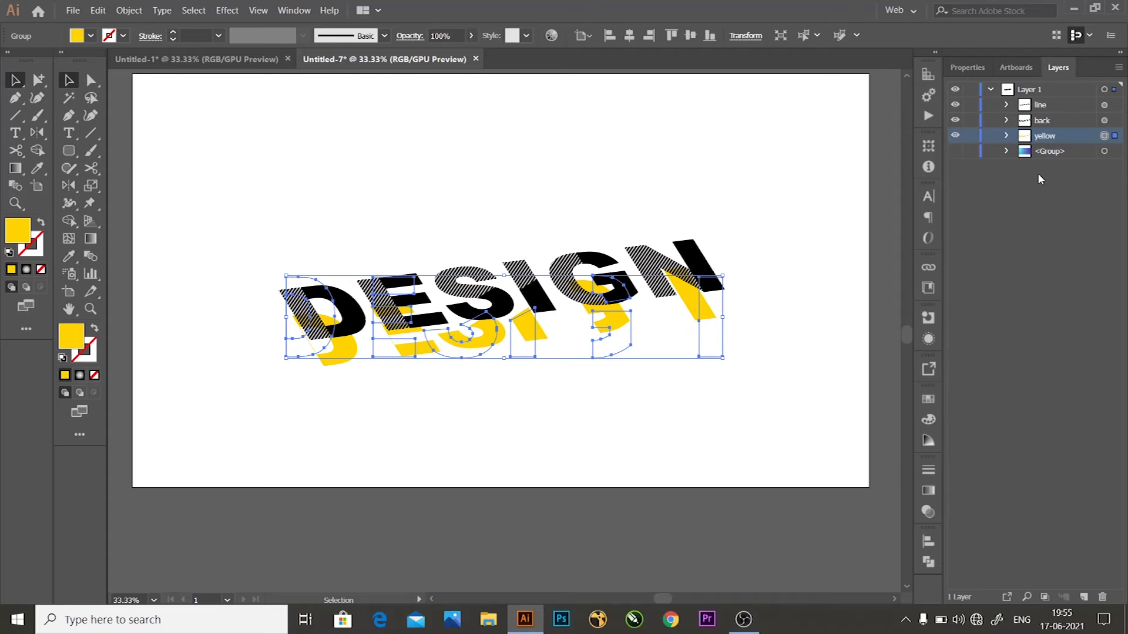
Step: Nudge the yellow letters up and right to form a thin shadow edge
key(Up)
key(Up)
key(Up)
key(Up)
key(Up)
key(Up)
key(Up)
key(Up)
key(Up)
key(Up)
key(Up)
key(Up)
key(Up)
key(Up)
key(Up)
key(Up)
key(Up)
key(Up)
key(Up)
key(Up)
key(Up)
key(Up)
key(Up)
key(Up)
key(Up)
key(Up)
key(Up)
key(Up)
key(Up)
key(Up)
key(Up)
key(Up)
key(Up)
key(Up)
key(Up)
key(Up)
key(Up)
key(Up)
key(Up)
key(Right)
key(Up)
key(Up)
key(Right)
key(Right)
key(Up)
key(Right)
key(Up)
key(Up)
key(Right)
key(Up)
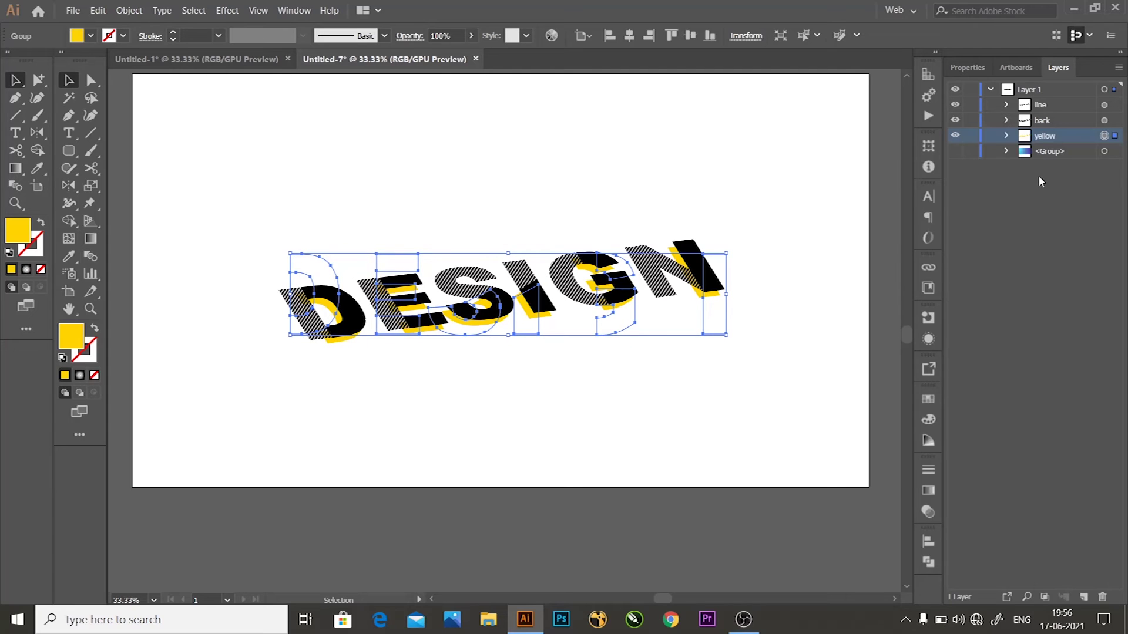
click(684, 367)
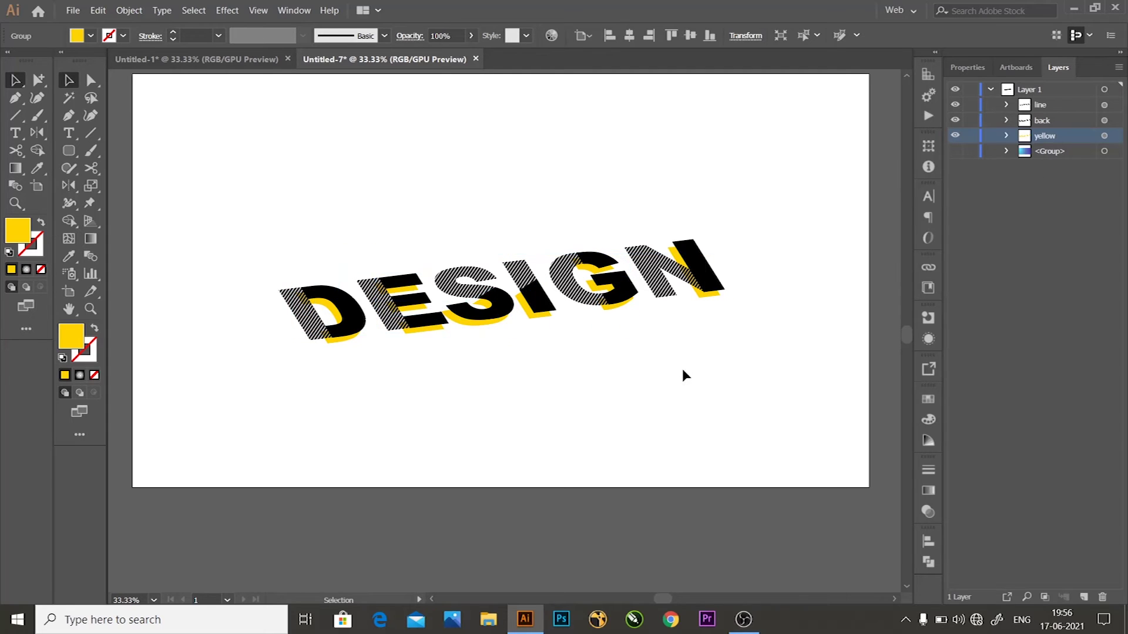
Step: Draw a rounded rectangle enclosing the DESIGN text
scroll(663, 318, down, 1)
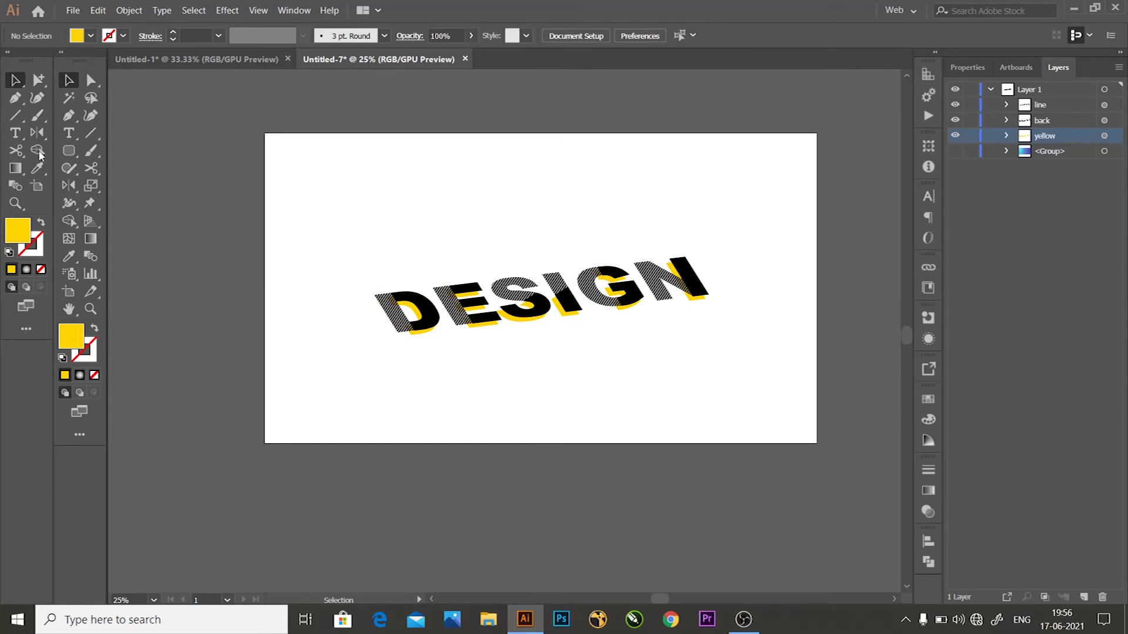
click(71, 153)
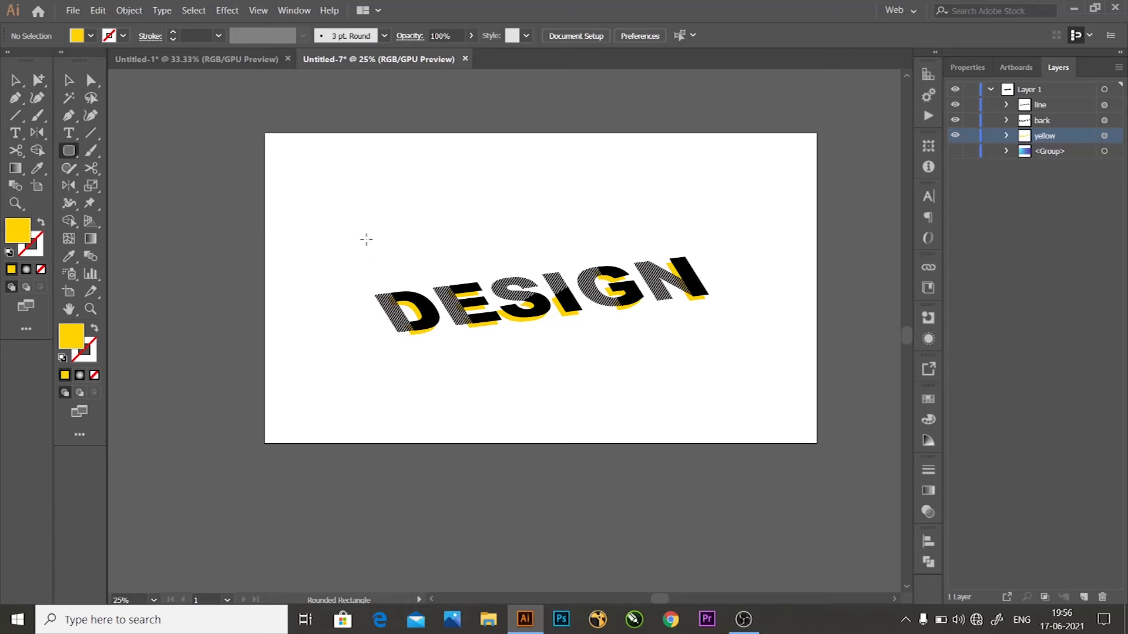
drag(363, 239, 718, 328)
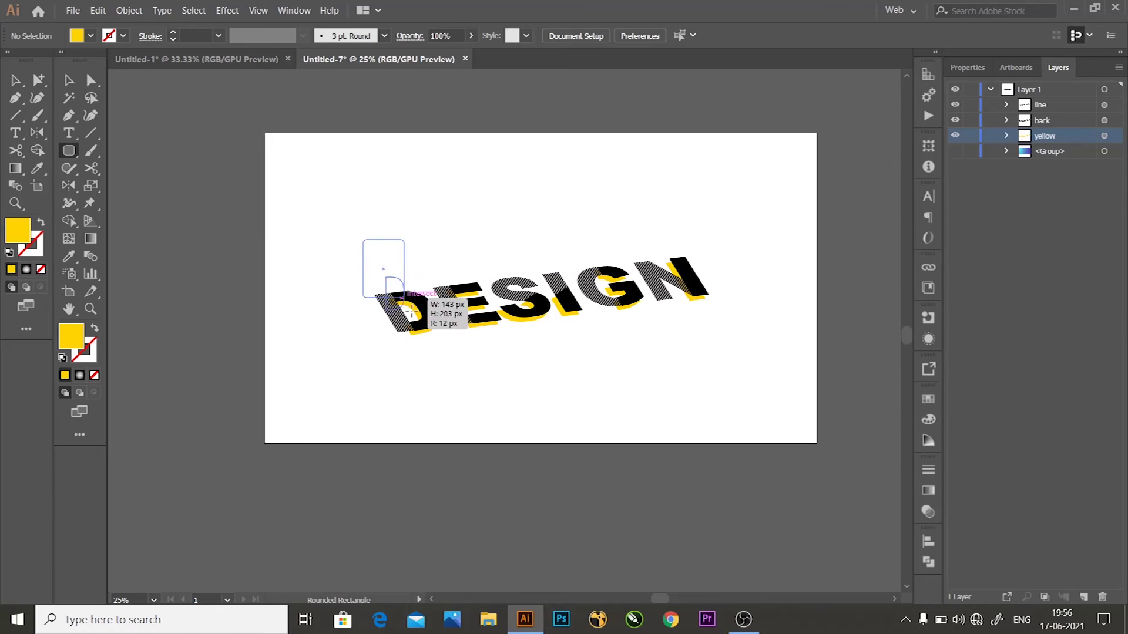
drag(718, 328, 721, 351)
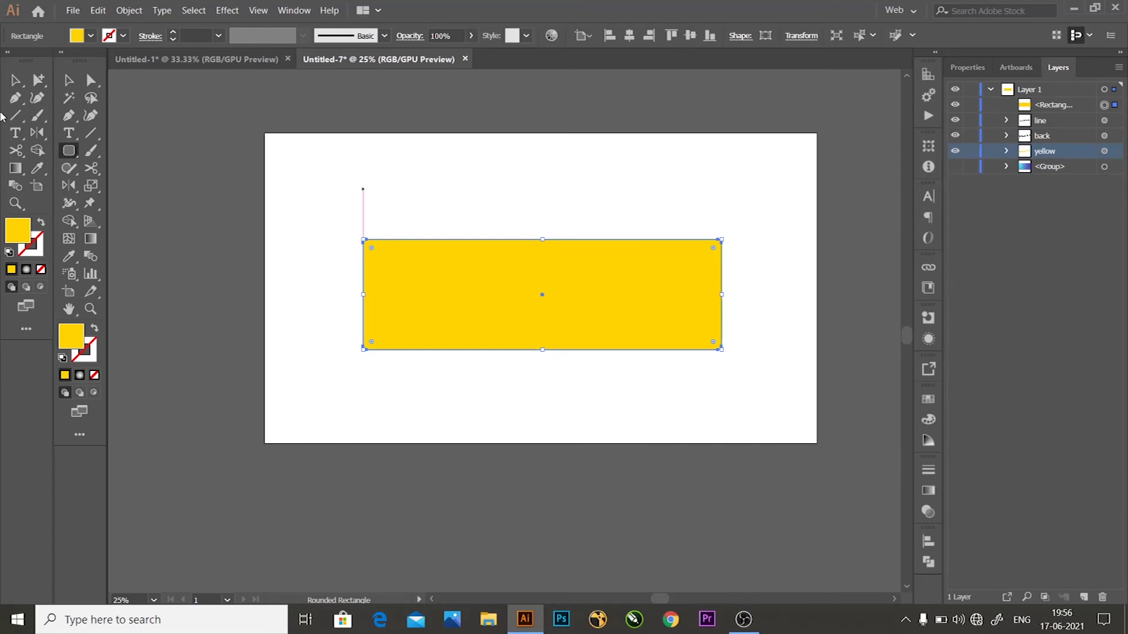
key(v)
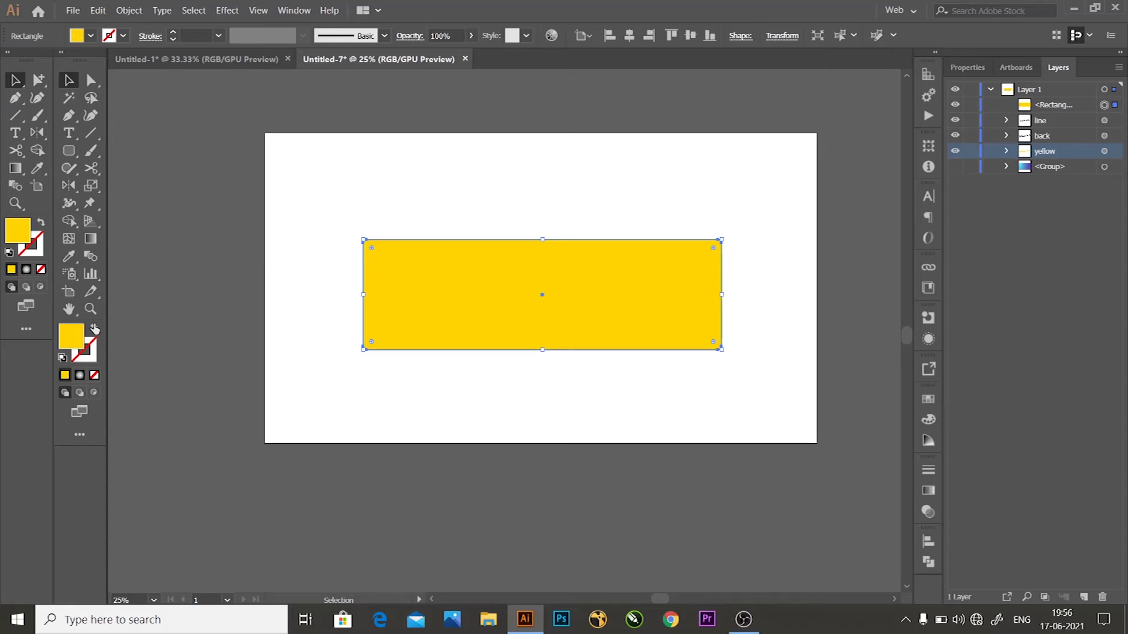
Step: Turn the rectangle's yellow fill into a yellow outline and round its corners
click(94, 328)
click(612, 367)
click(689, 350)
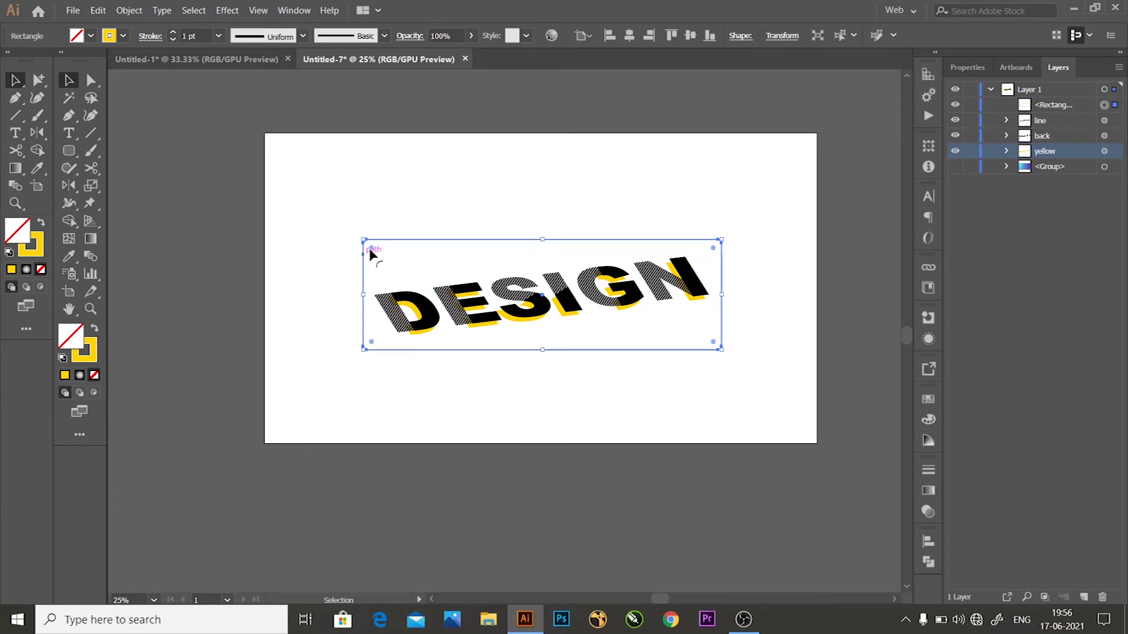
drag(371, 250, 380, 257)
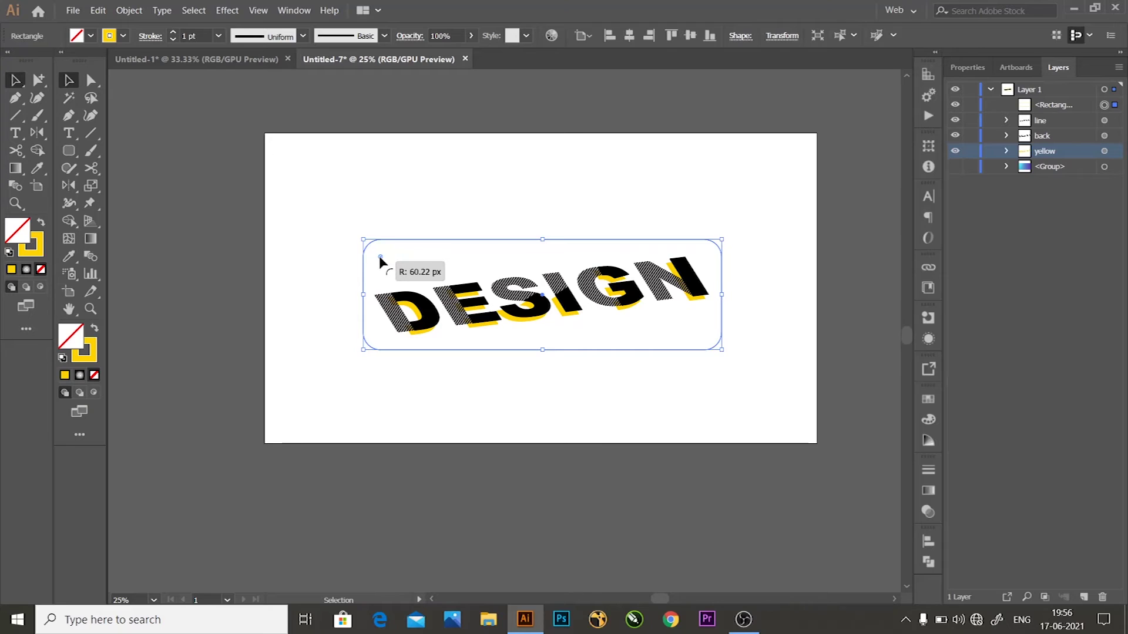
click(629, 404)
Step: Paste a duplicate of the rounded rectangle frame
click(721, 329)
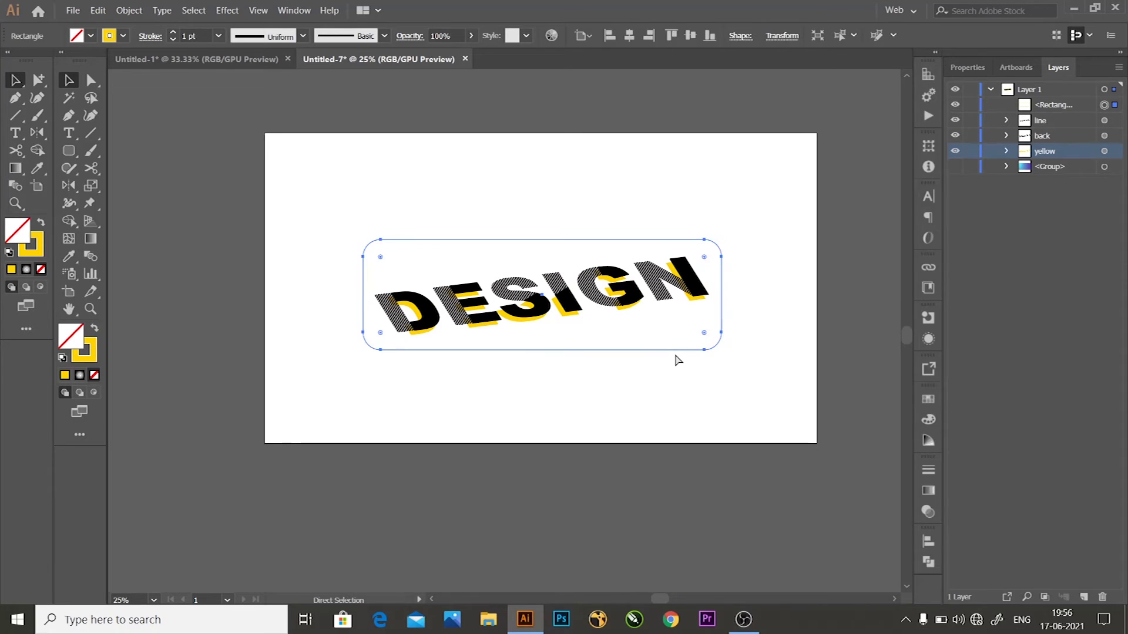
key(Delete)
key(ctrl+z)
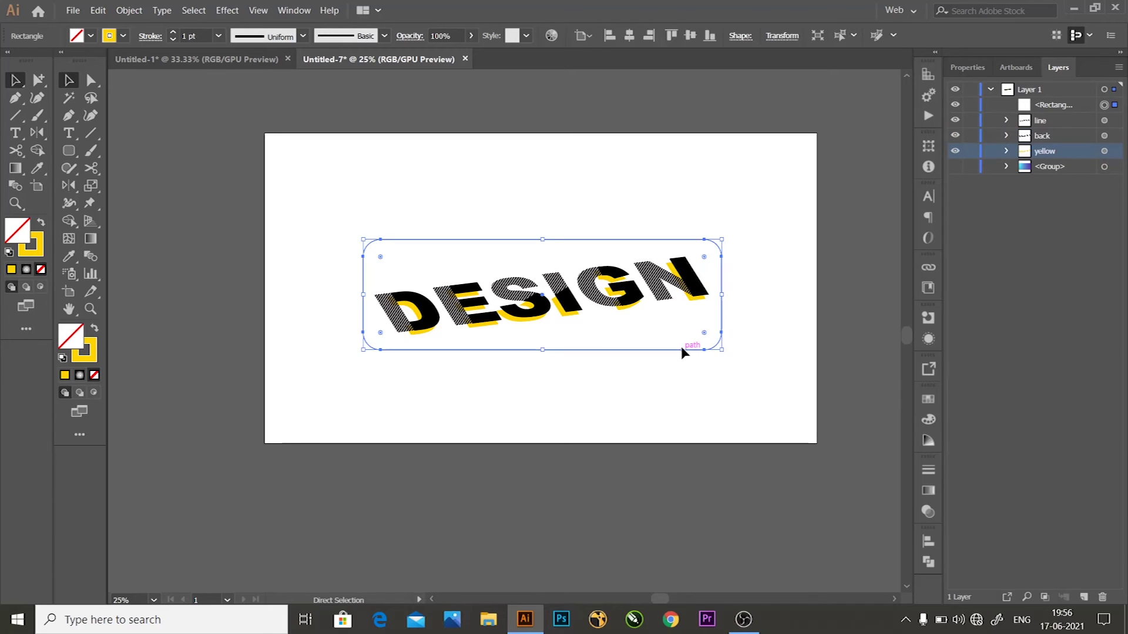
key(ctrl+shift+z)
key(ctrl+z)
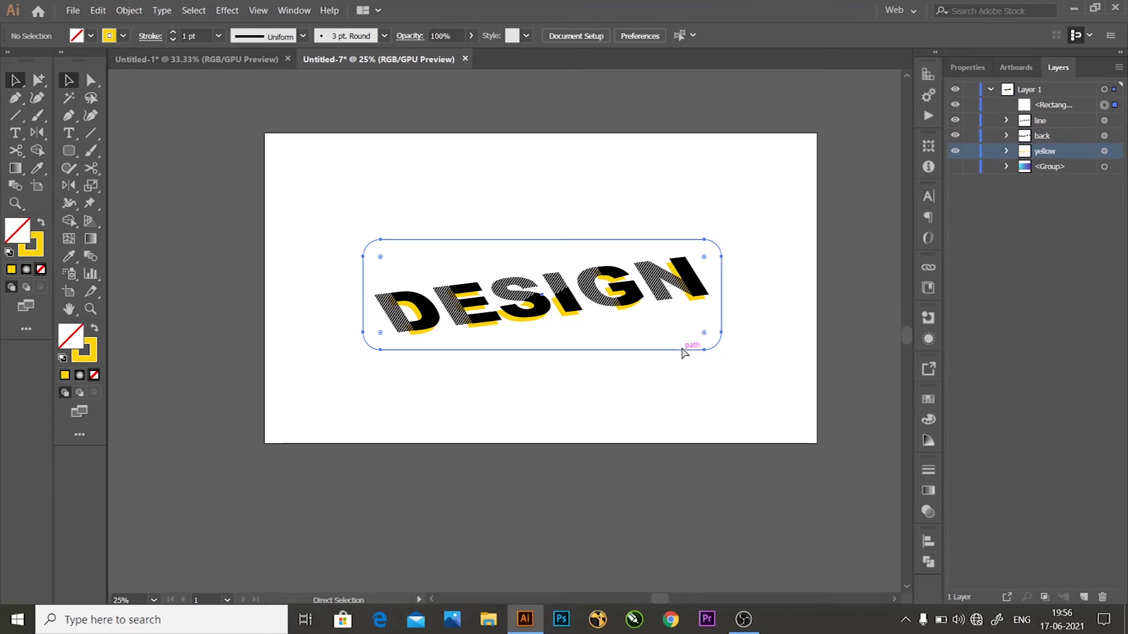
key(ctrl+c)
key(ctrl+v)
key(v)
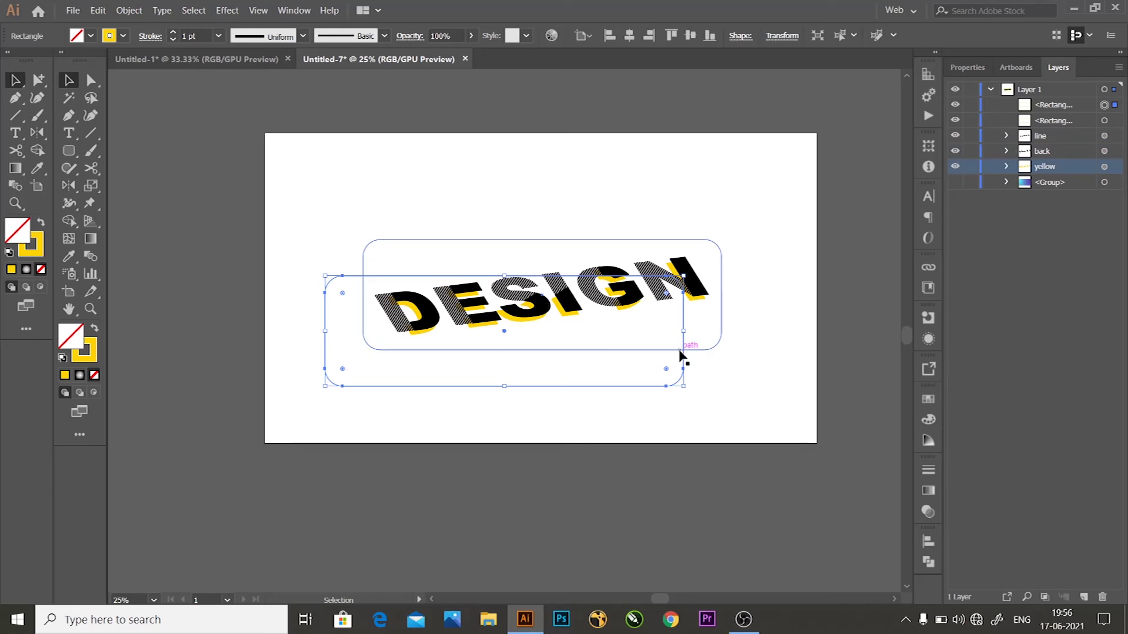
Step: Make the duplicate frame's outline black and move it over the DESIGN artwork
double_click(87, 351)
drag(608, 292, 557, 394)
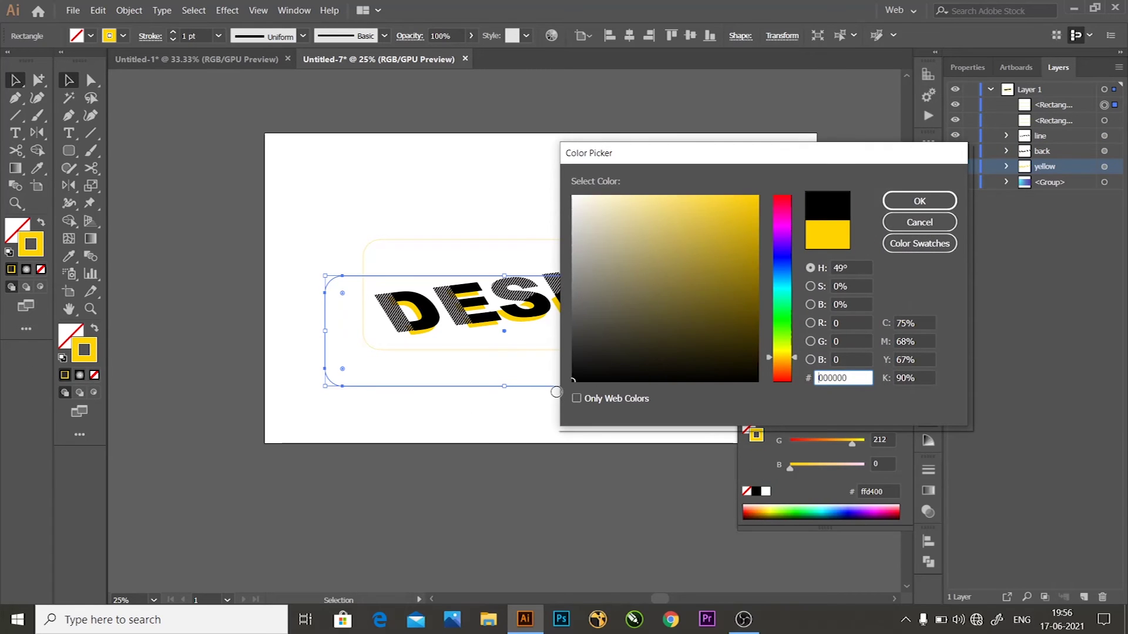
click(919, 206)
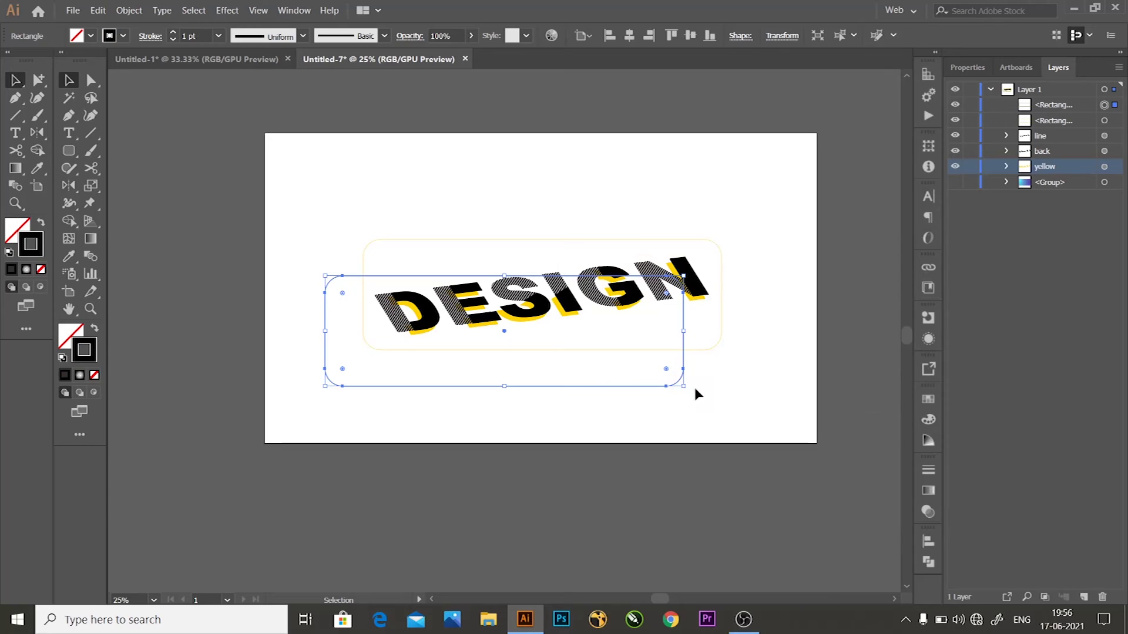
click(633, 386)
drag(637, 386, 675, 348)
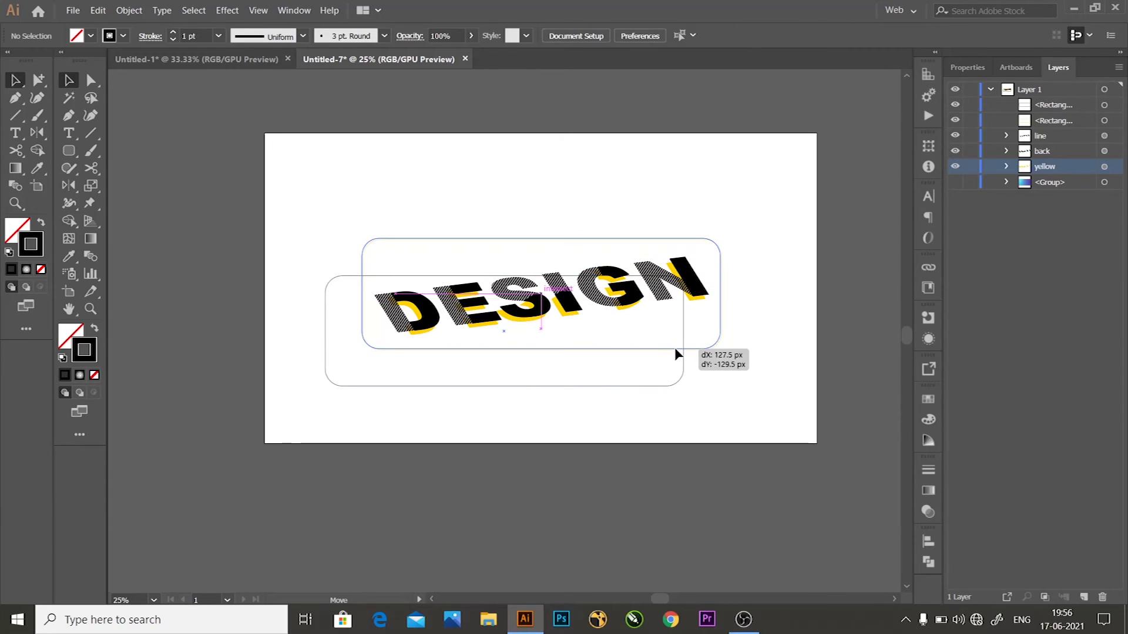
click(794, 381)
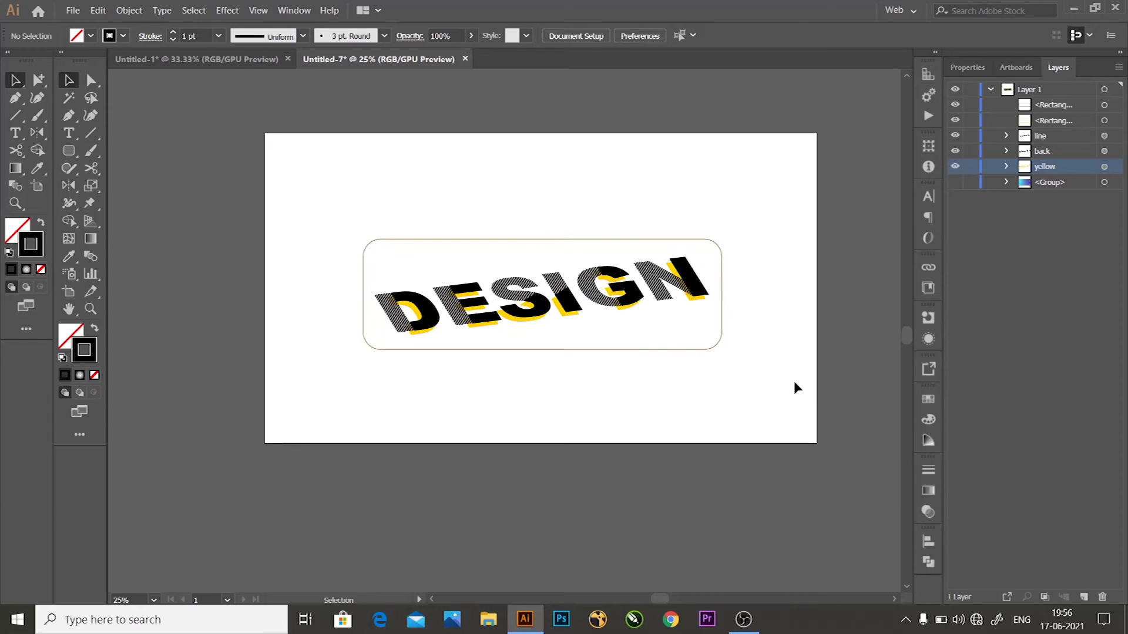
Step: Name the frame layers 'yellow' and 'black', then check their alignment
click(1032, 122)
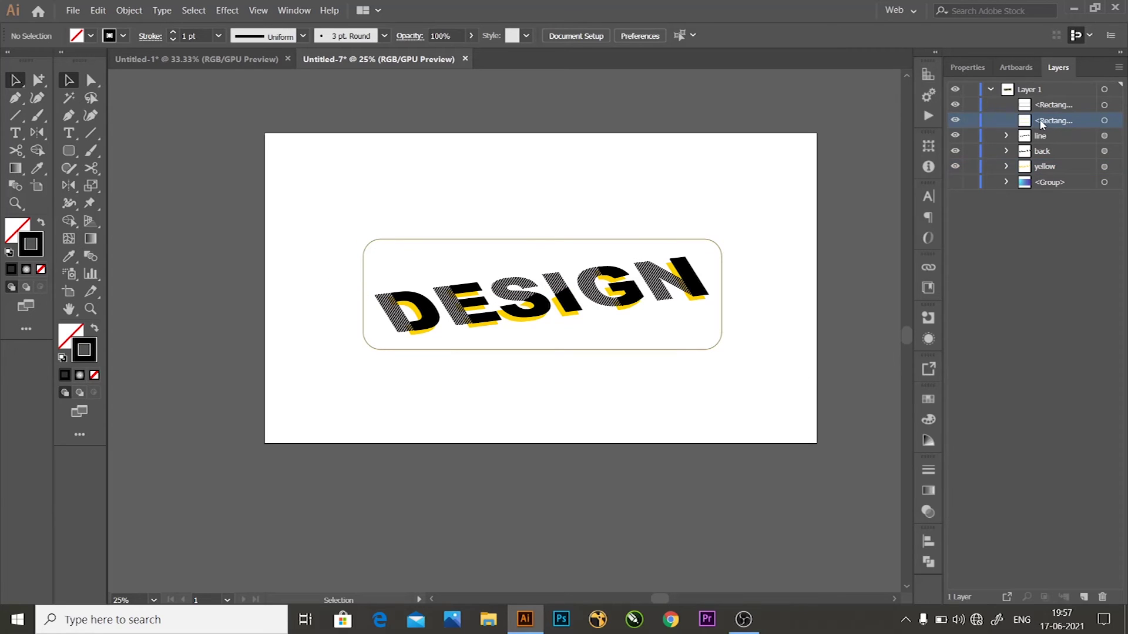
double_click(1055, 121)
text(yellow)
double_click(1051, 105)
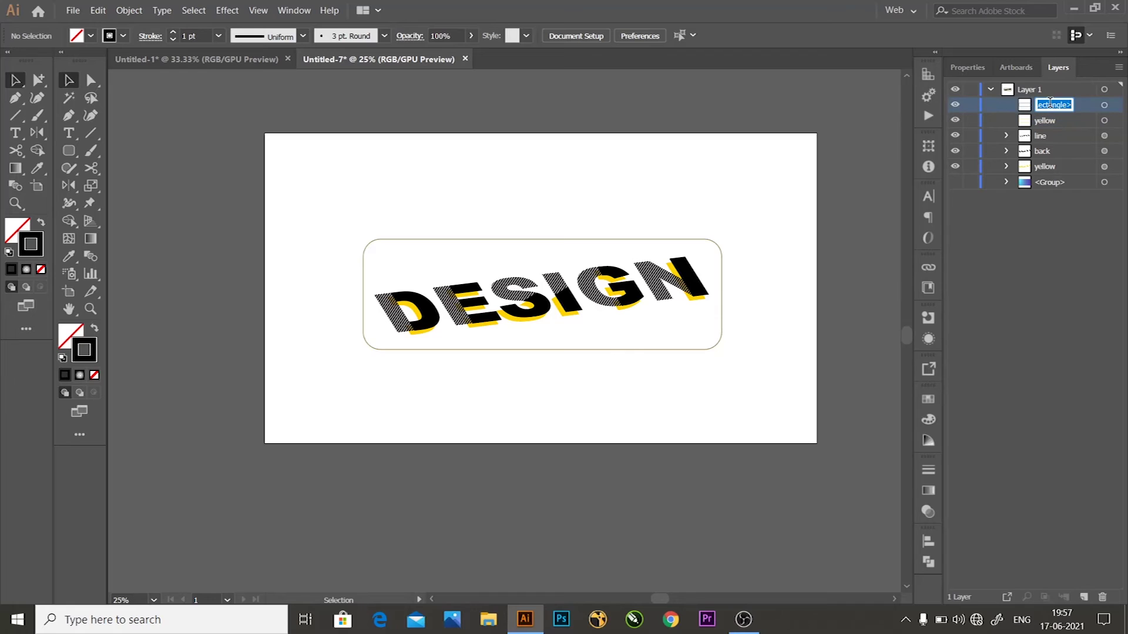
text(black)
key(Return)
drag(710, 343, 708, 346)
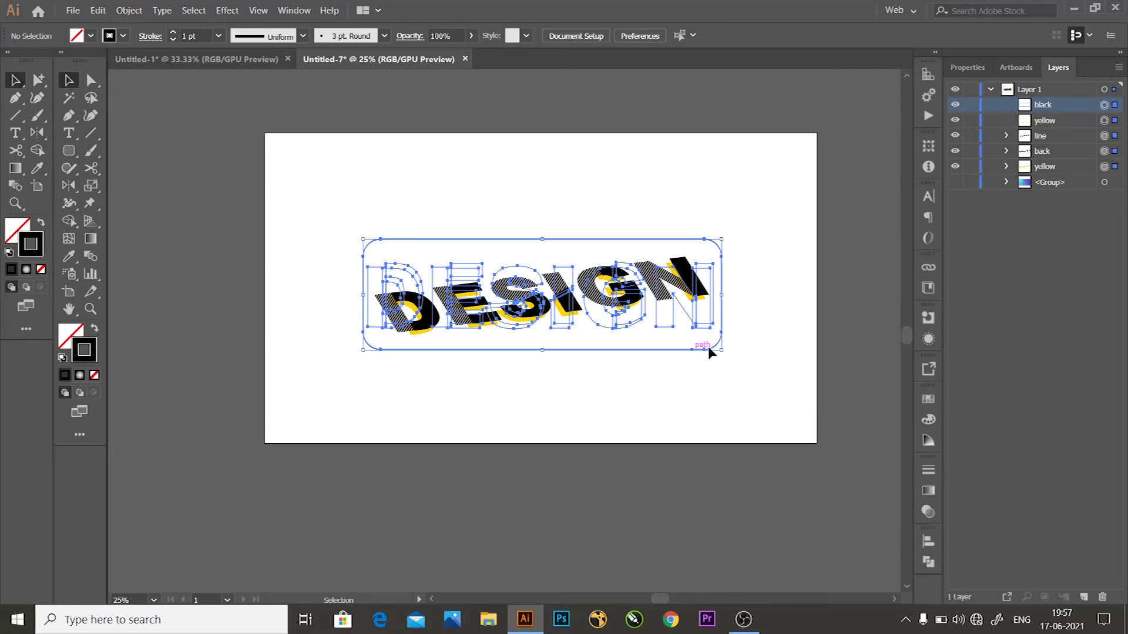
click(767, 321)
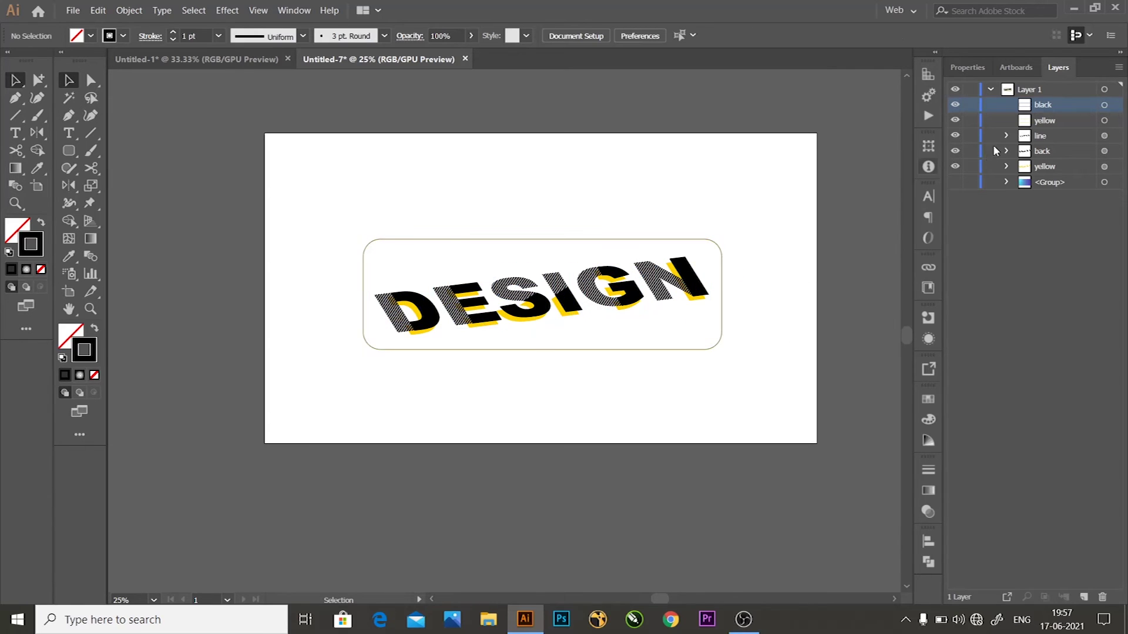
Step: Target both rectangle frames and start a 3D Rotate effect with 48° on the first axis
click(1104, 104)
shift+click(1104, 120)
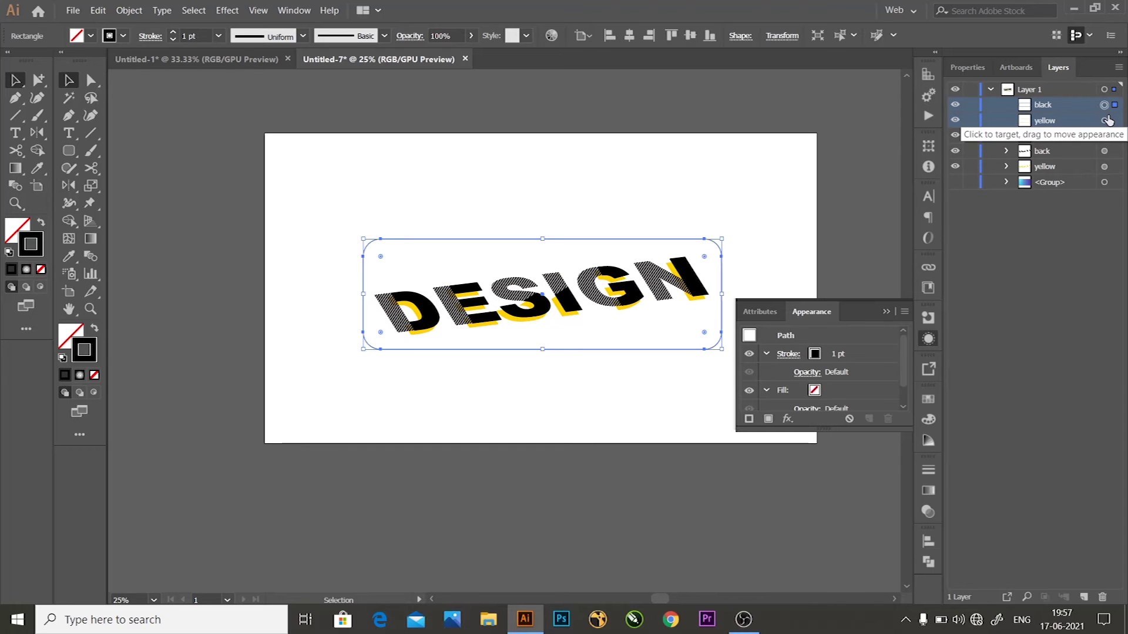
shift+click(1104, 120)
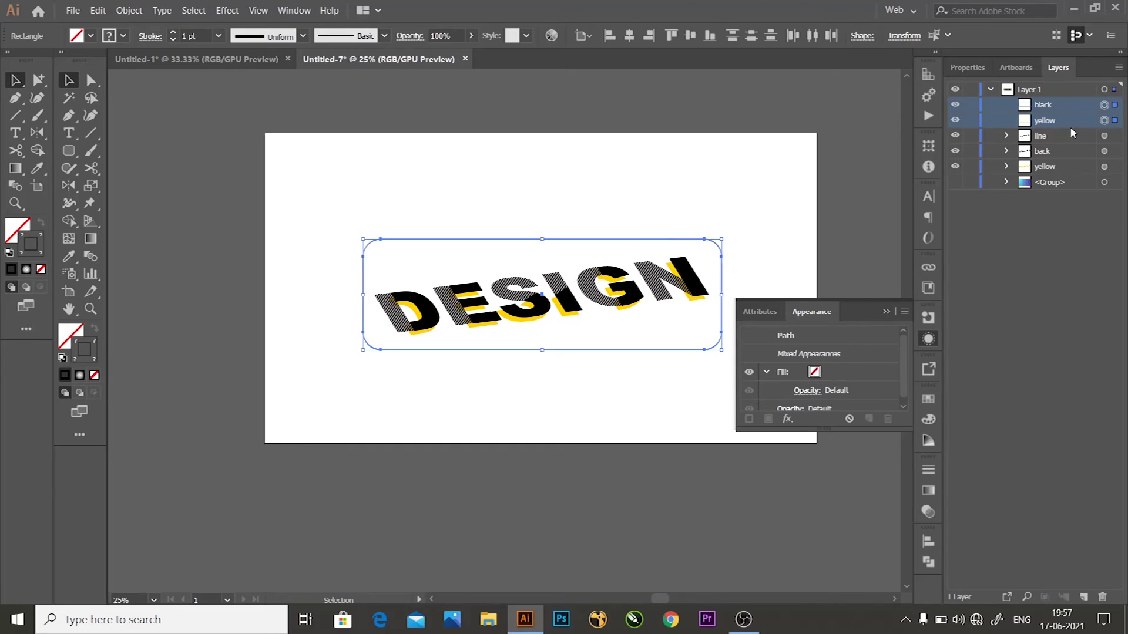
click(788, 419)
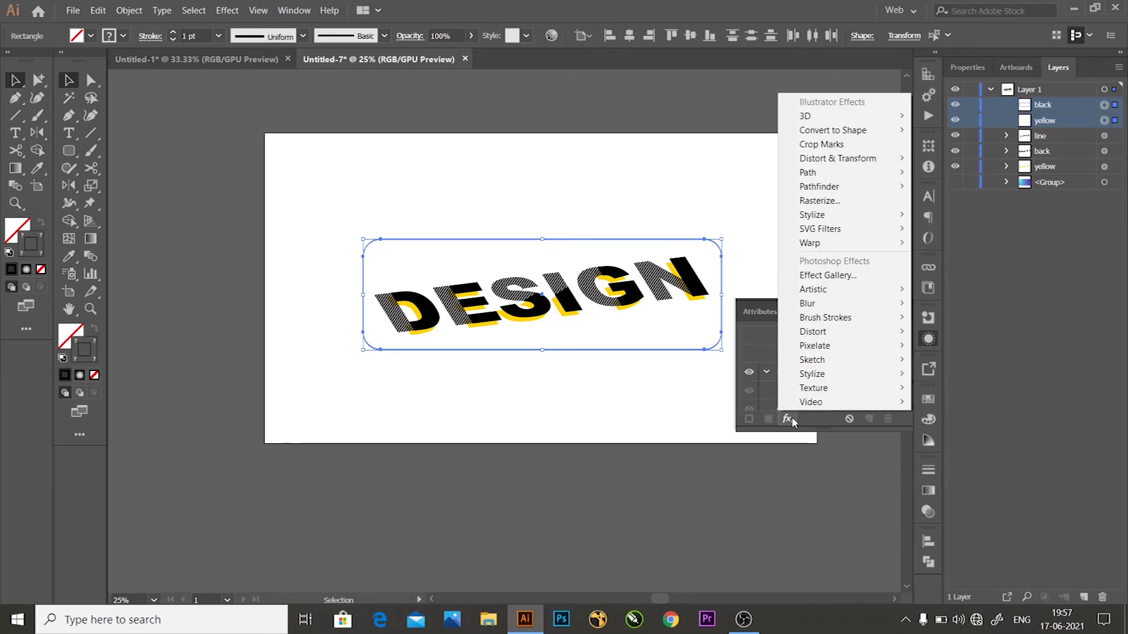
mouse_move(841, 116)
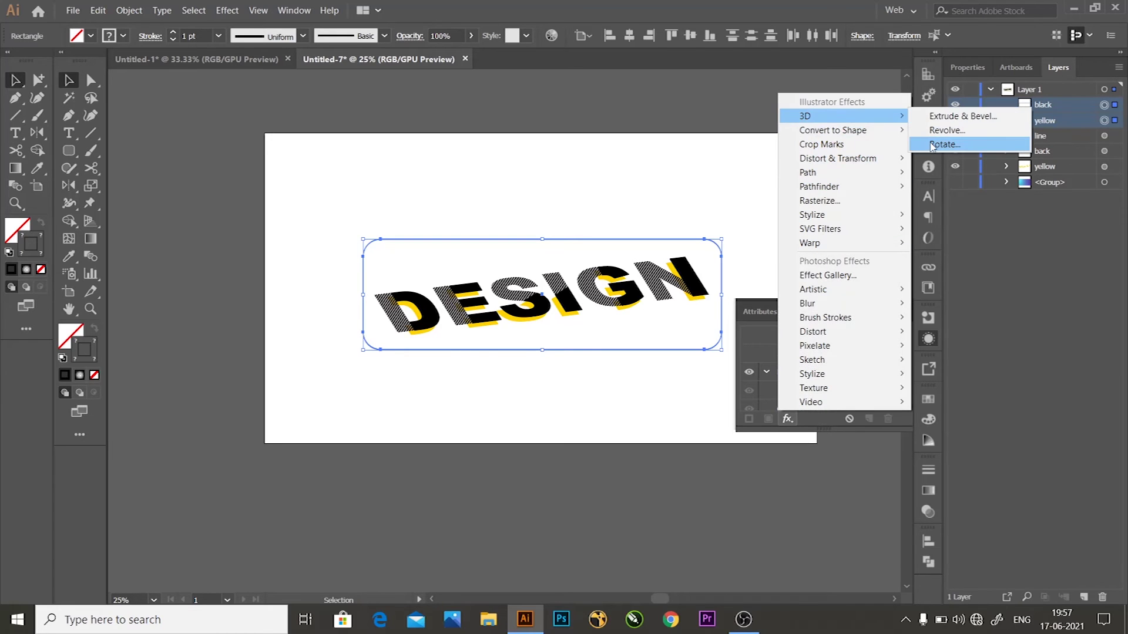
click(932, 146)
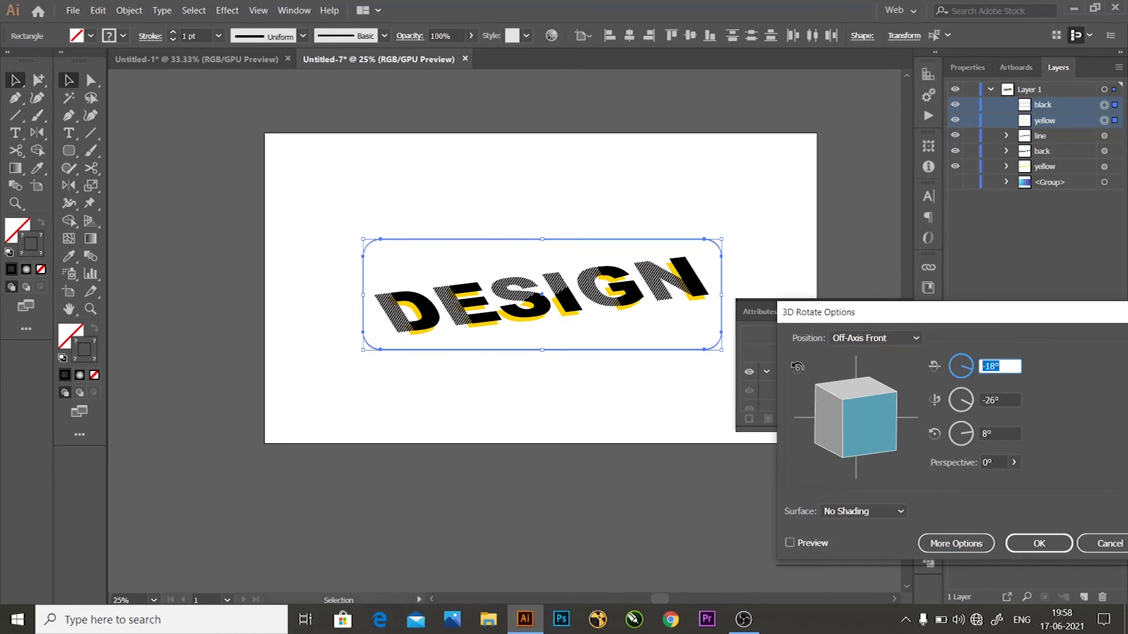
text(48)
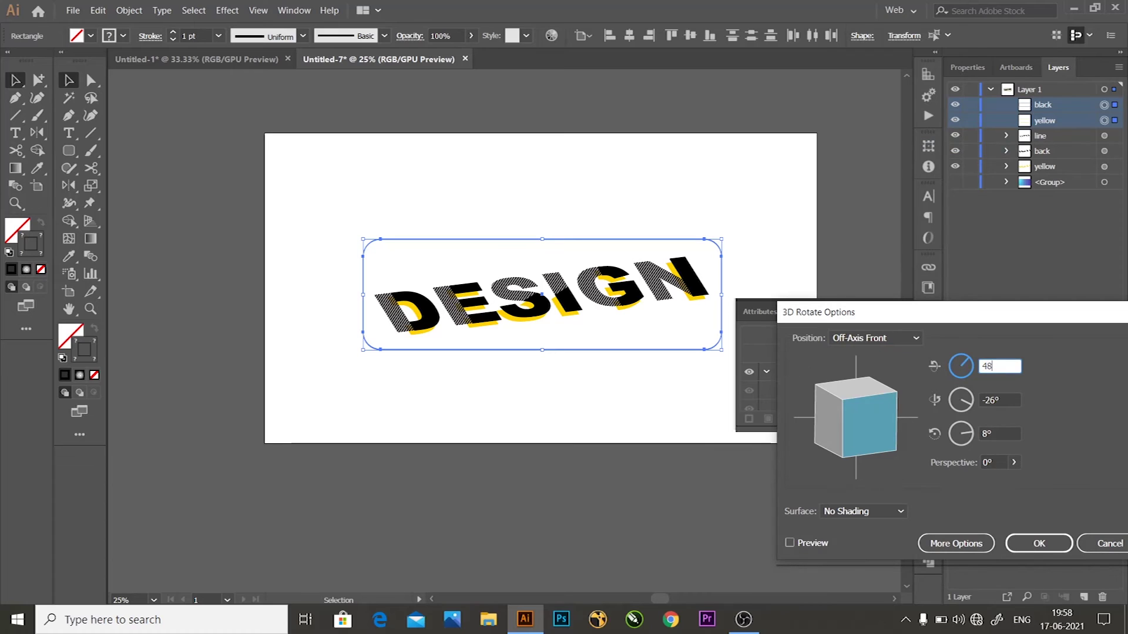
click(1000, 401)
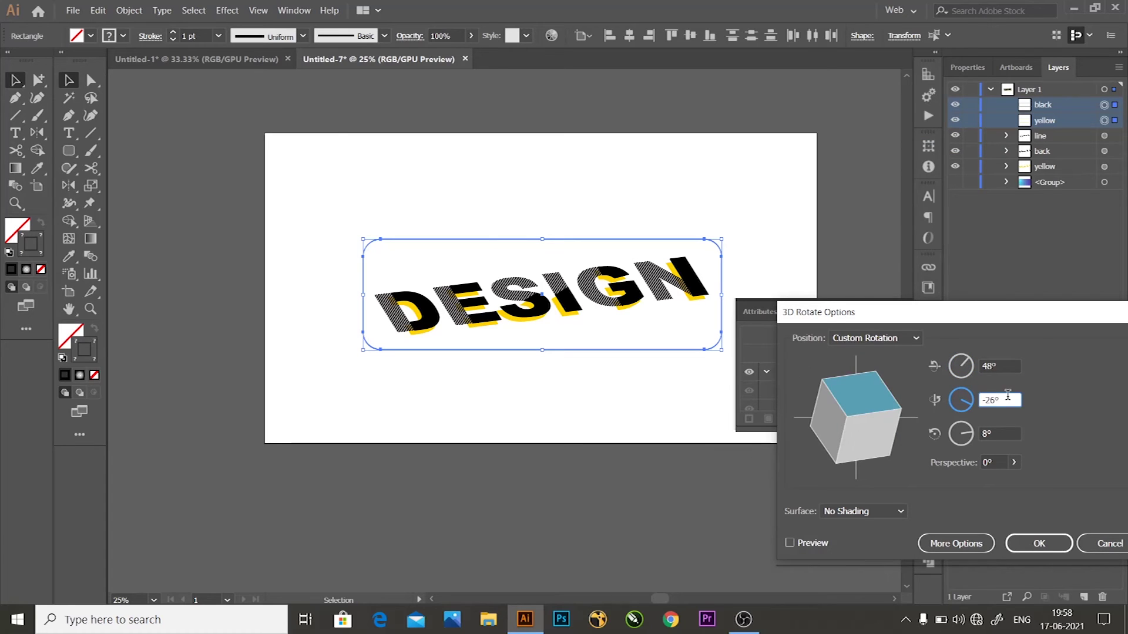
Step: Finish the rotation at -25° and 7°, apply it, and reselect the black frame
key(BackSpace)
key(Tab)
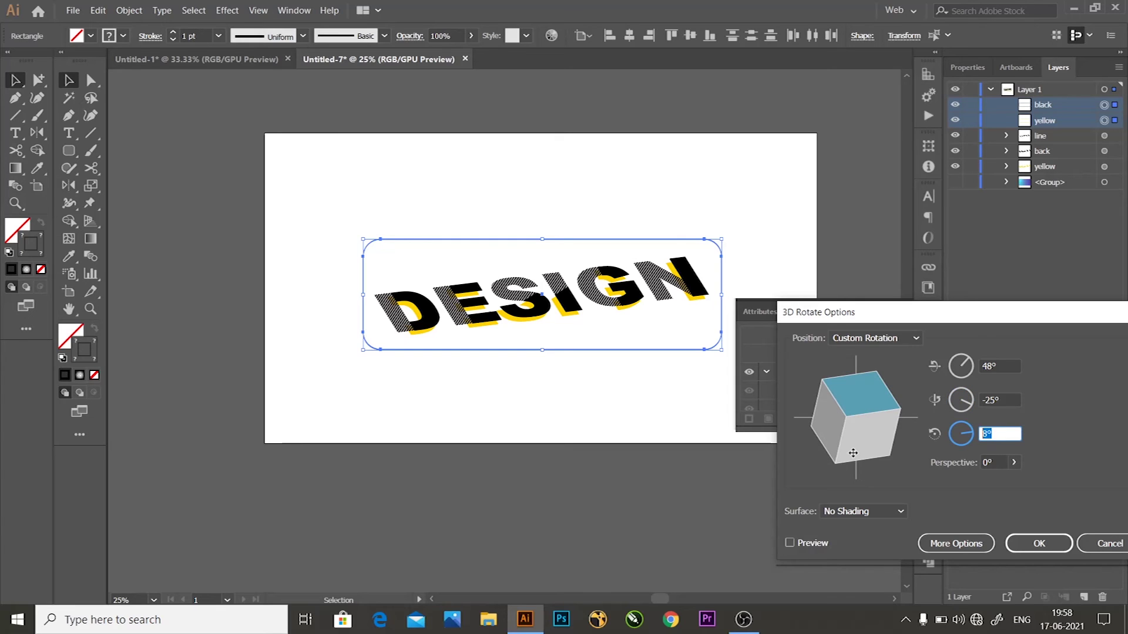
text(7)
click(811, 544)
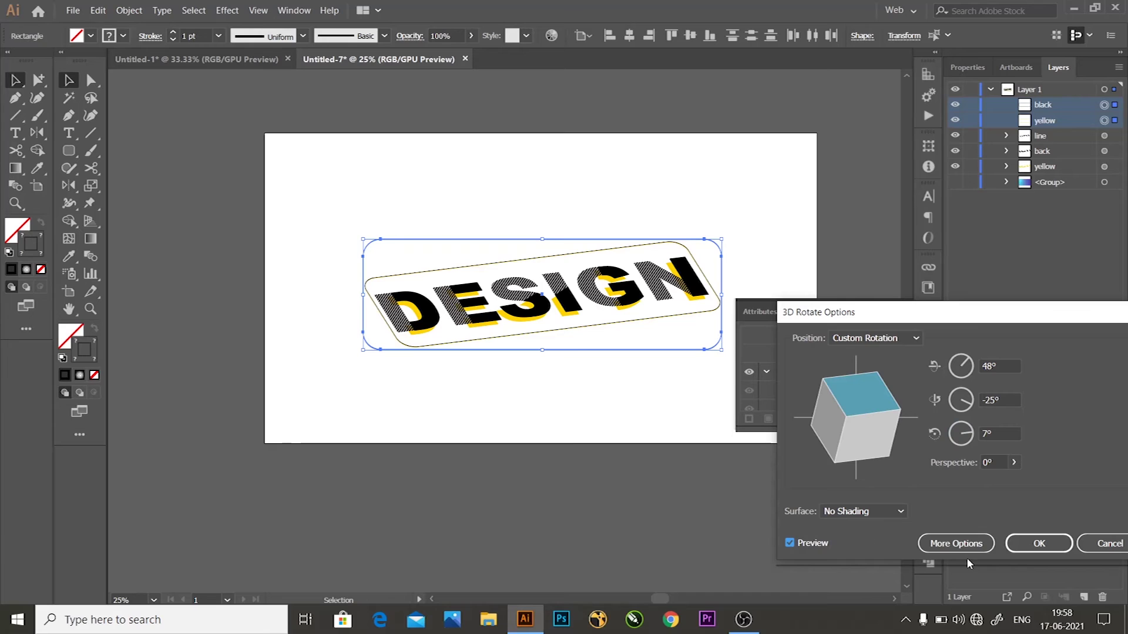
click(1027, 544)
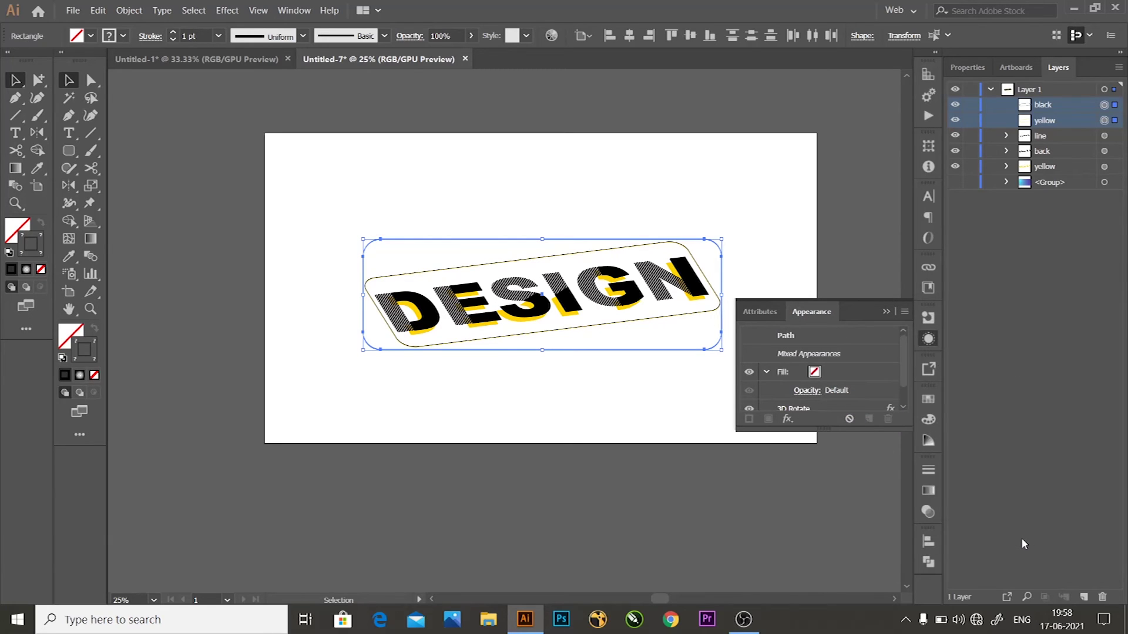
click(885, 312)
click(769, 346)
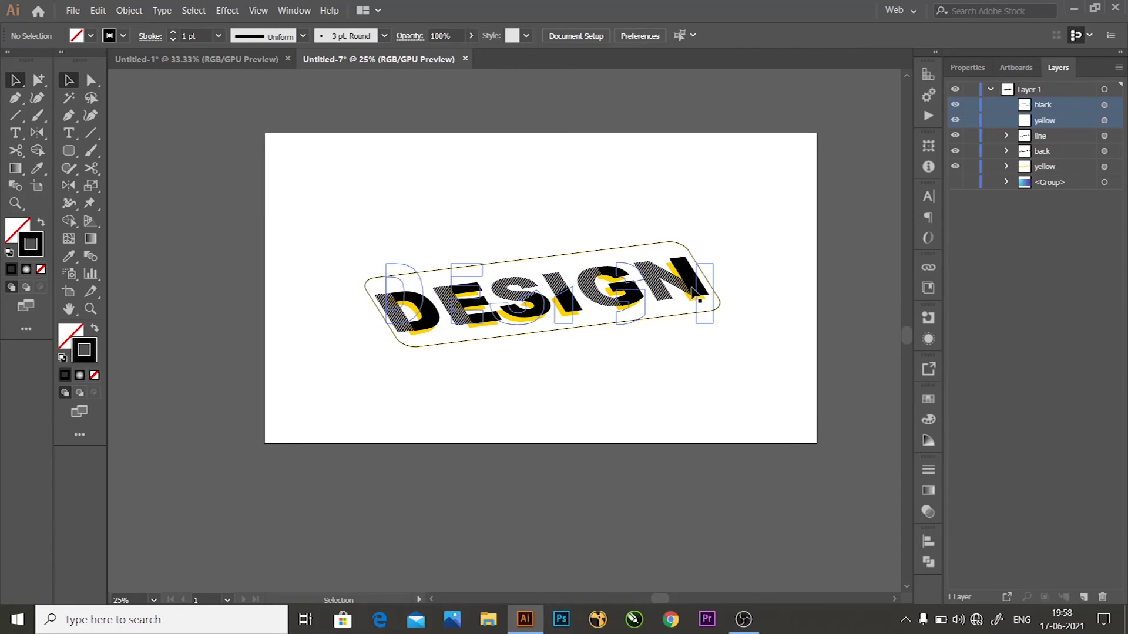
click(722, 316)
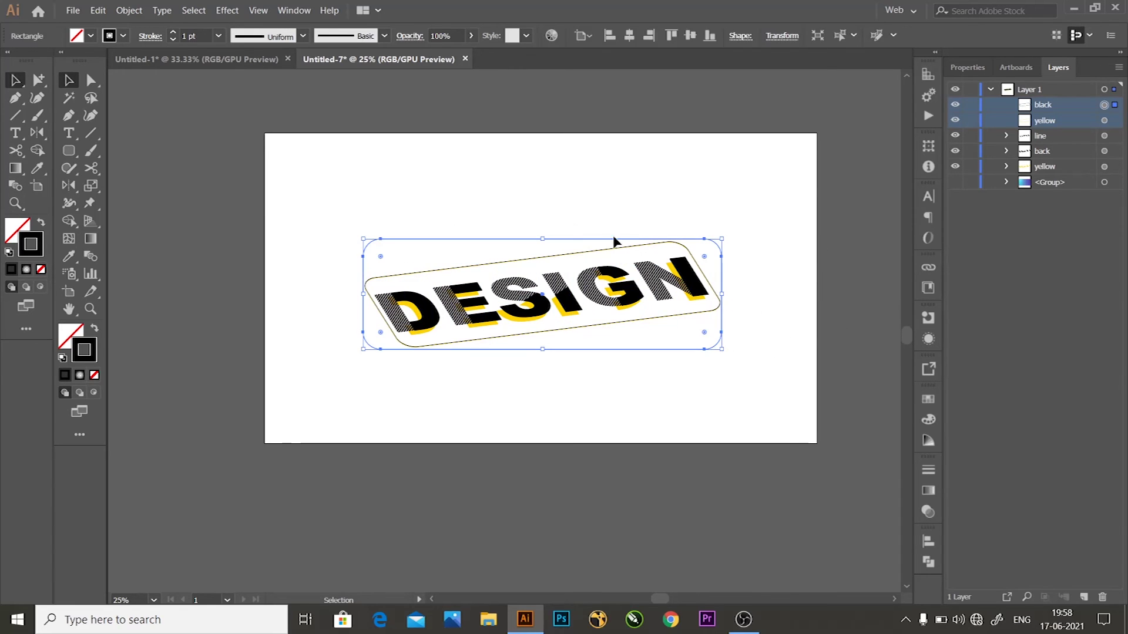
Step: Raise the black frame's stroke weight to 13 pt
click(173, 32)
click(178, 33)
click(178, 33)
click(179, 33)
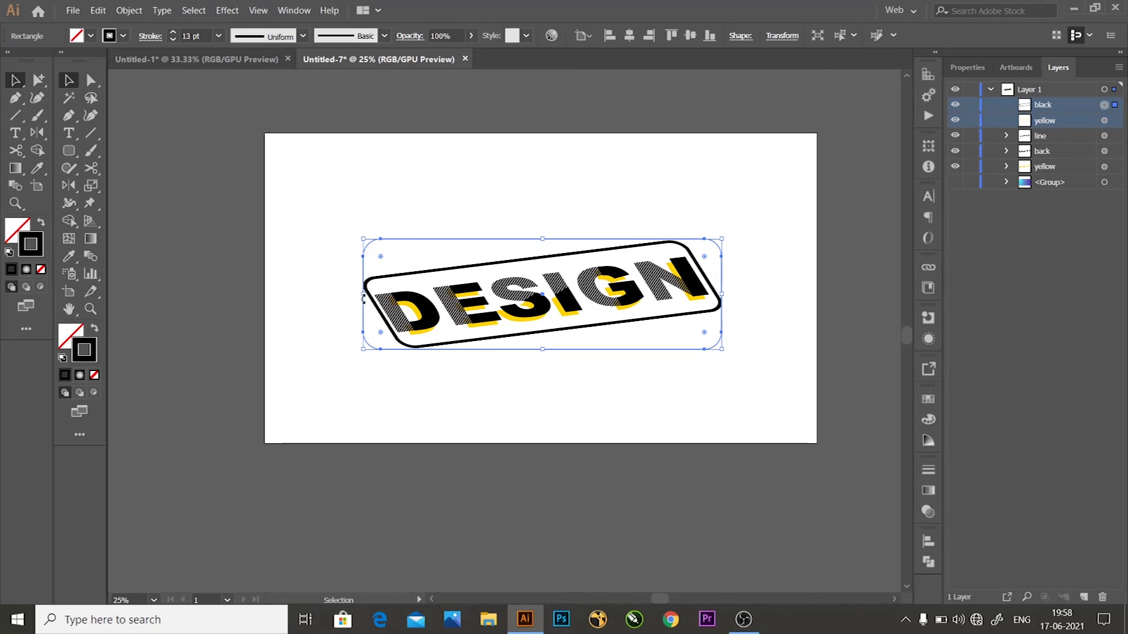
Step: Widen the black frame on both sides so it encloses the whole DESIGN word
drag(365, 292, 355, 292)
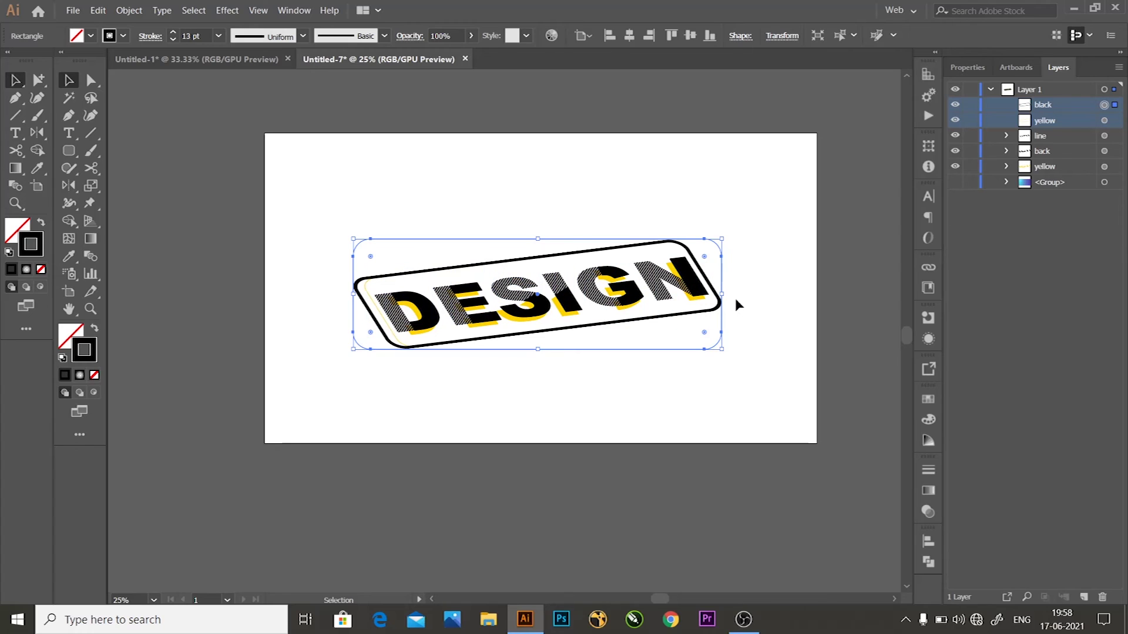
drag(723, 298, 730, 297)
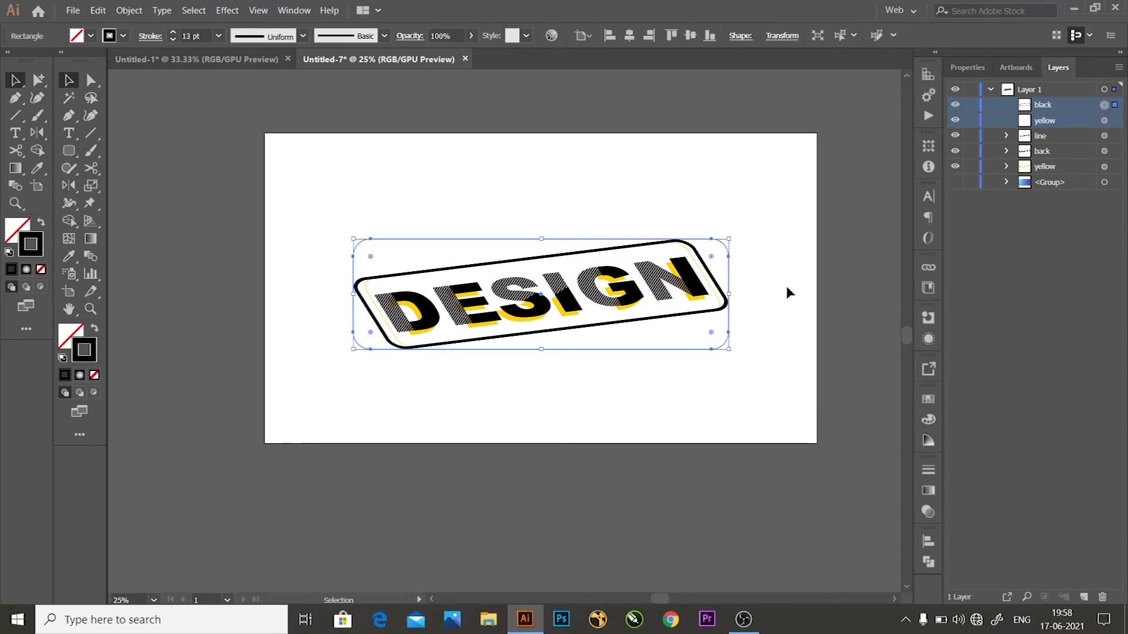
click(1065, 198)
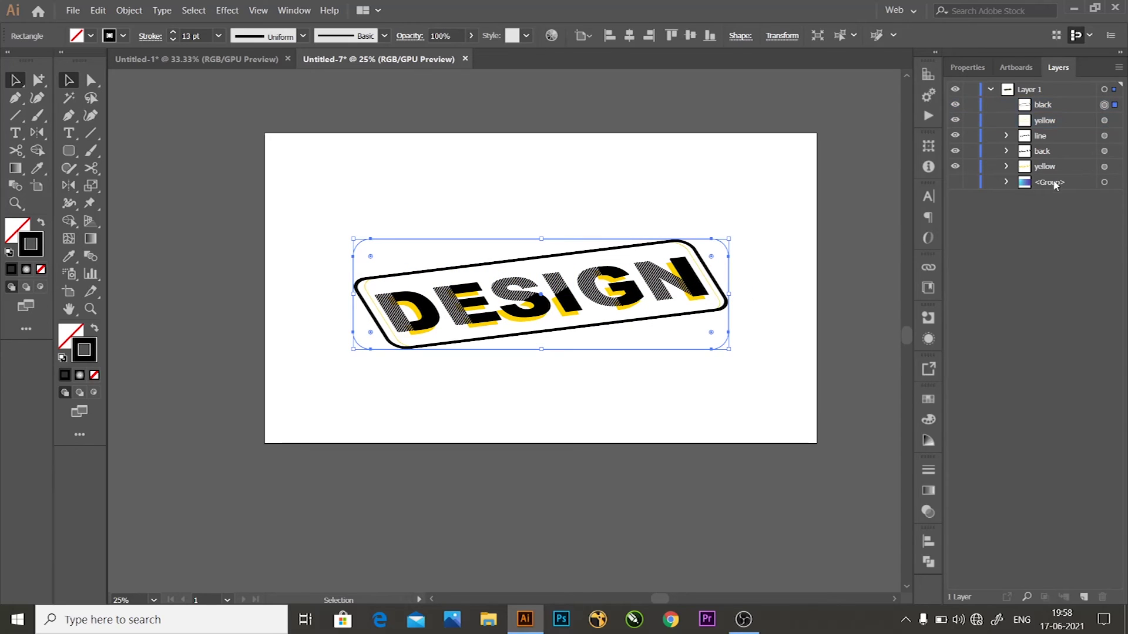
click(1055, 123)
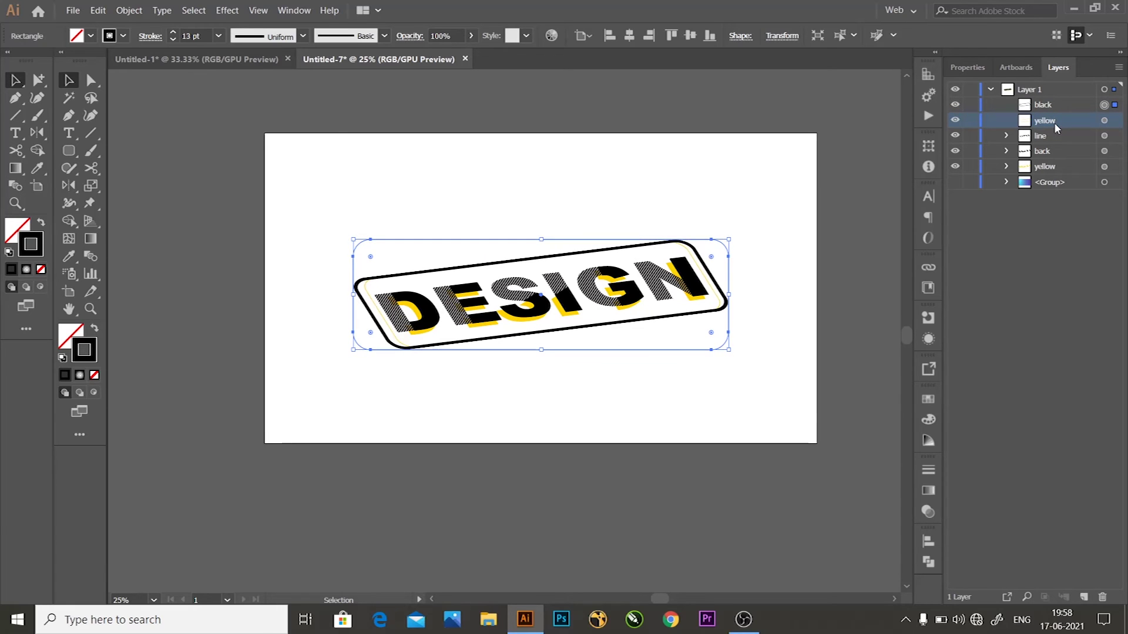
click(1038, 256)
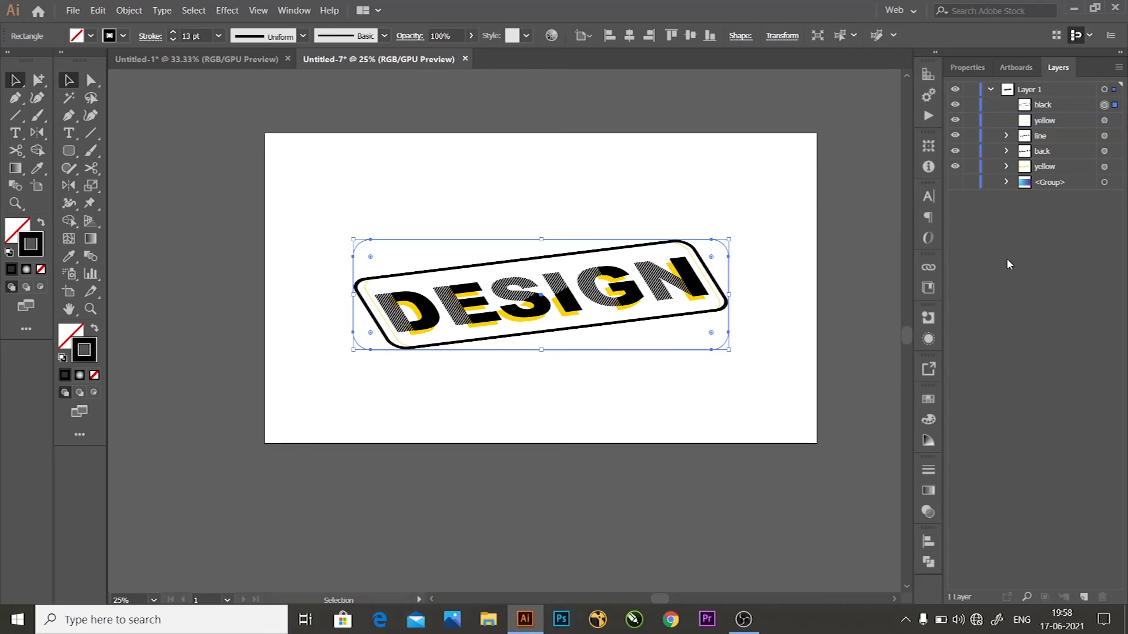
Step: Give the yellow frame a 5 pt outline and nudge its position slightly
click(1105, 120)
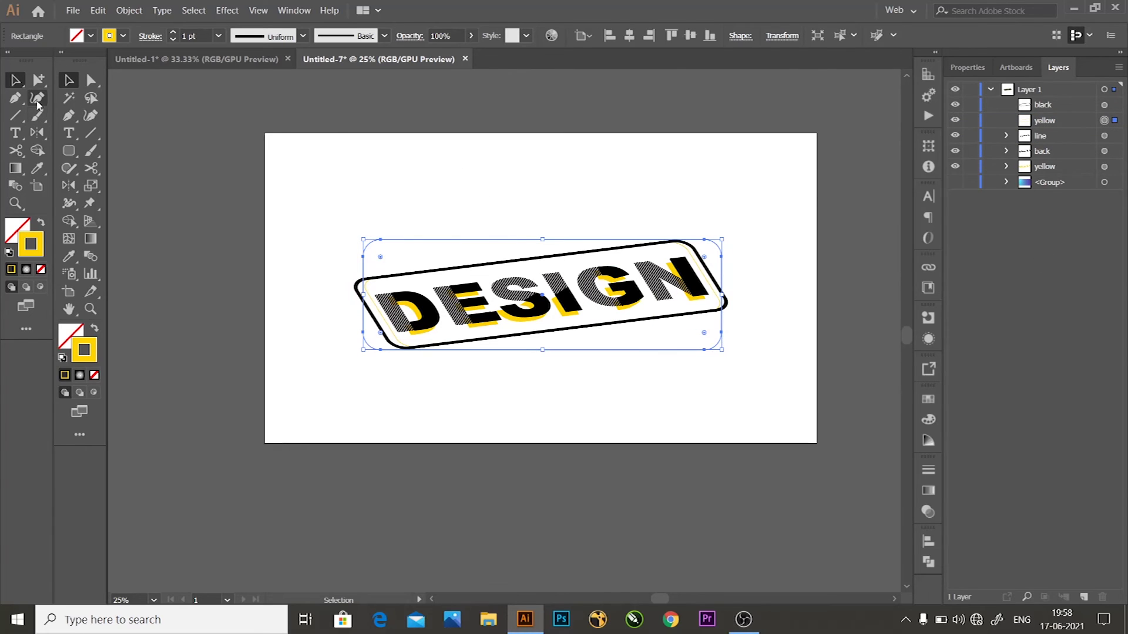
click(173, 32)
click(173, 33)
click(172, 33)
click(173, 32)
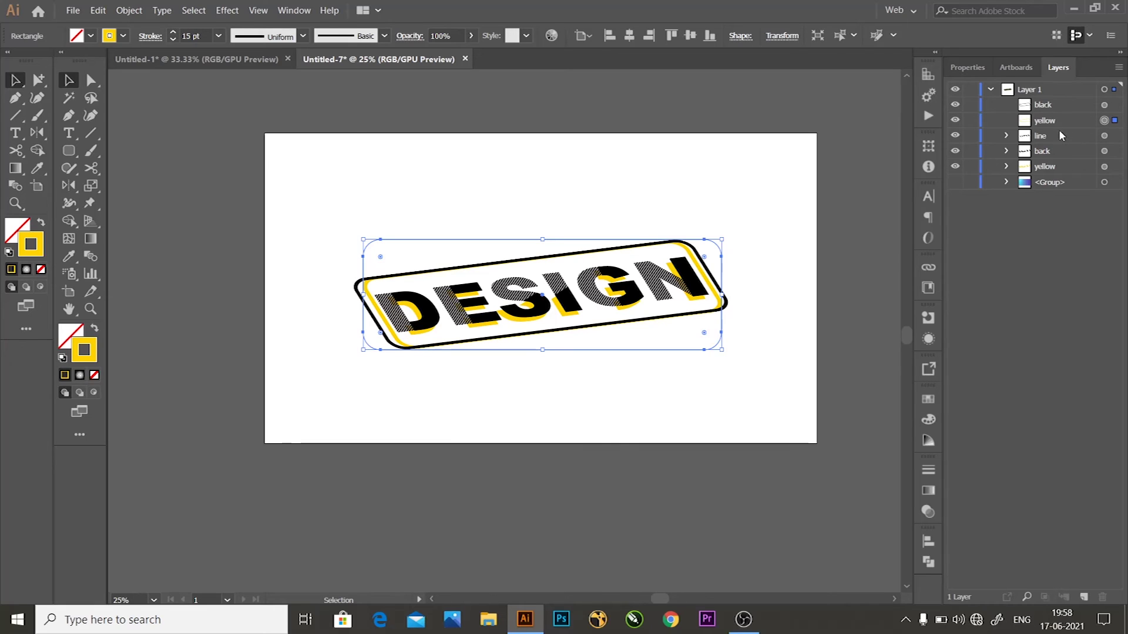
key(Right)
key(Right)
key(Right)
key(Right)
key(Right)
key(Right)
key(Right)
key(Right)
key(Right)
key(Right)
key(Right)
key(Right)
key(Left)
key(Left)
key(Left)
key(Left)
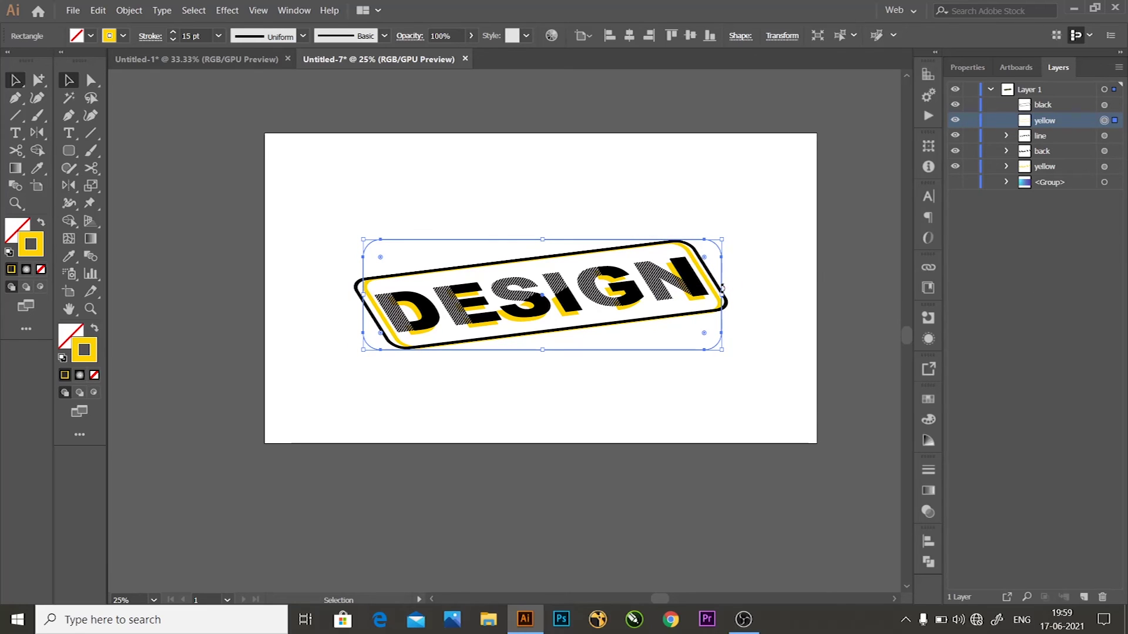
Step: Widen the yellow frame left and right and shift it down below the black outline
drag(721, 294, 728, 297)
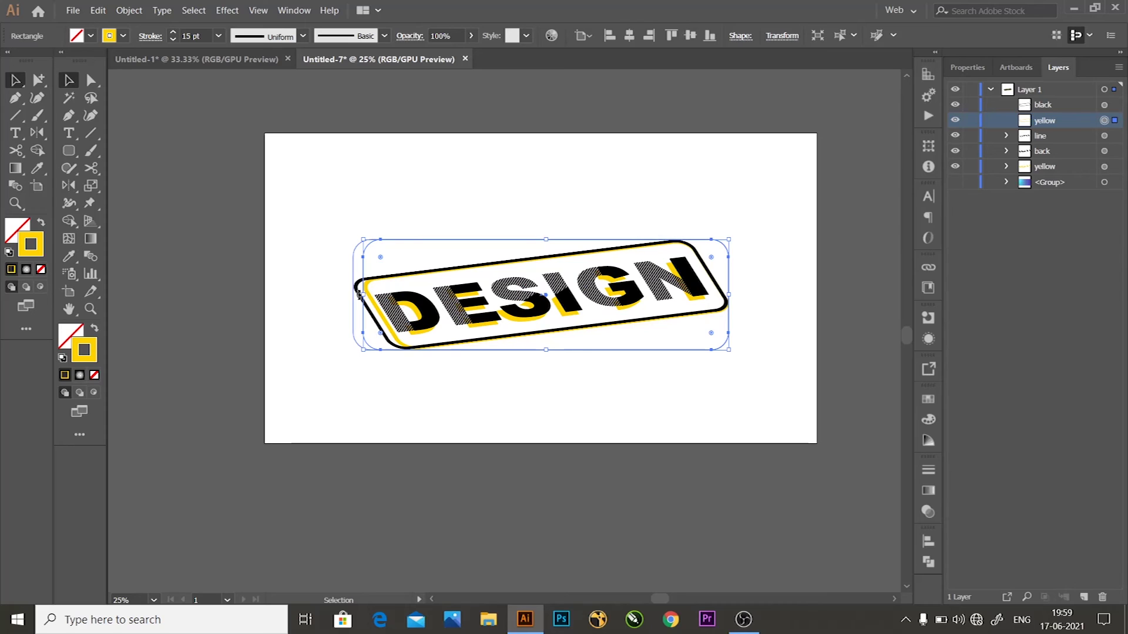
drag(363, 294, 356, 298)
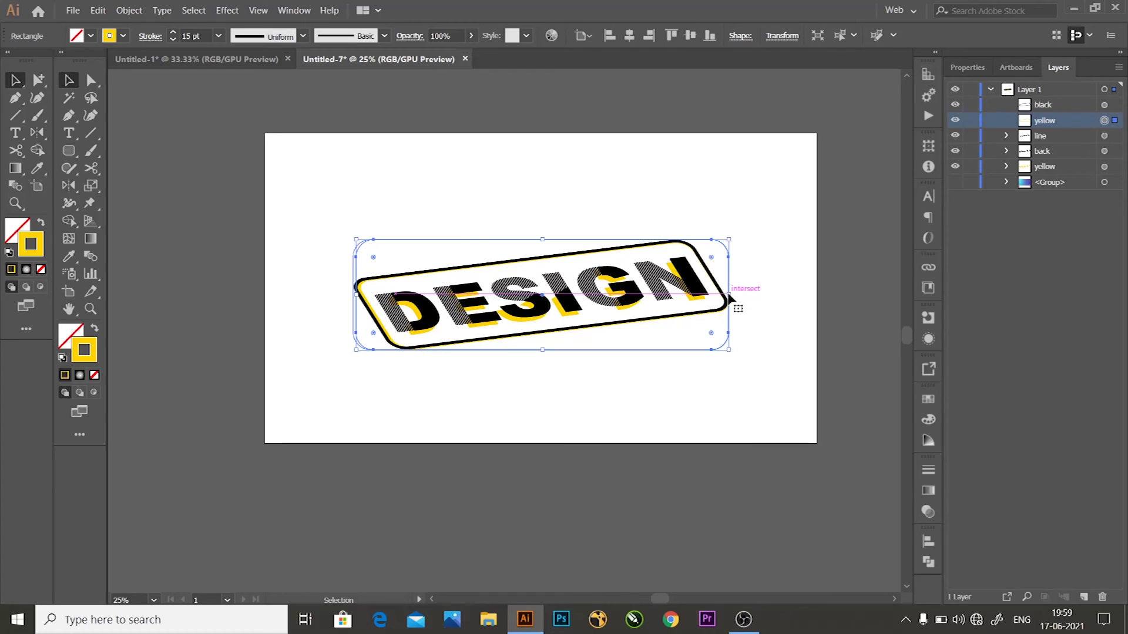
drag(732, 295, 727, 295)
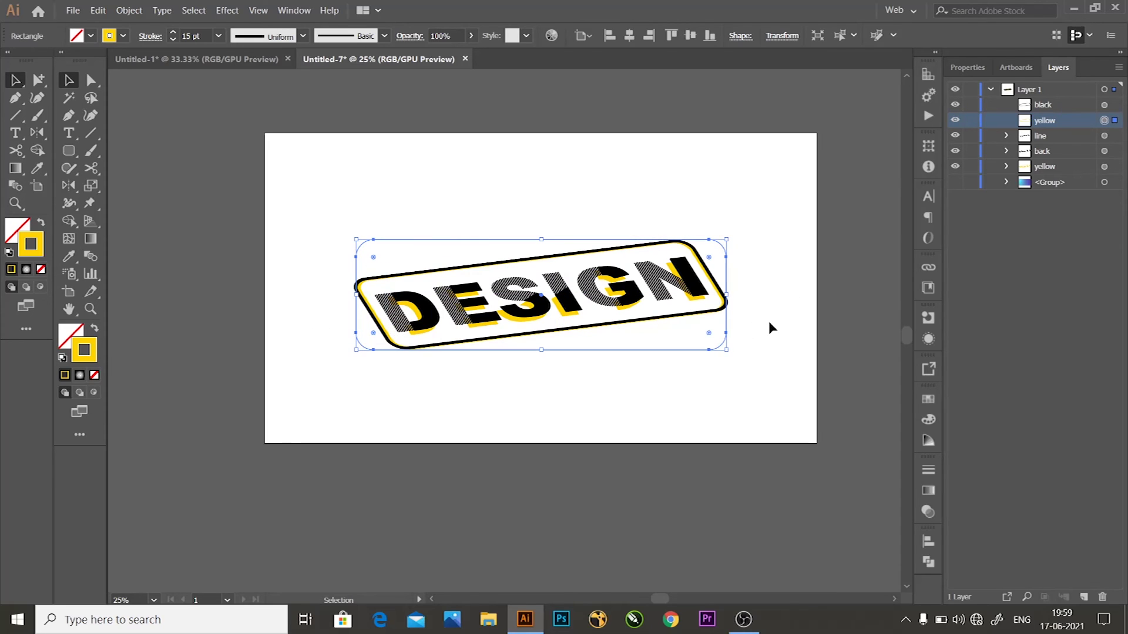
key(shift+Down)
key(shift+Down)
key(shift+Down)
key(shift+Down)
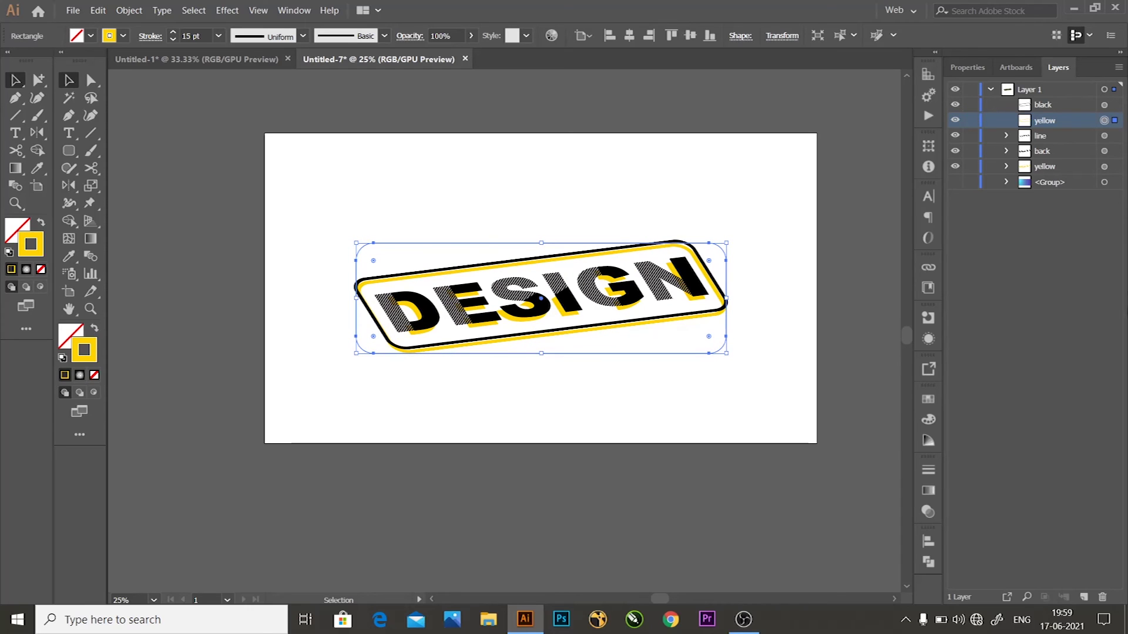
click(1005, 249)
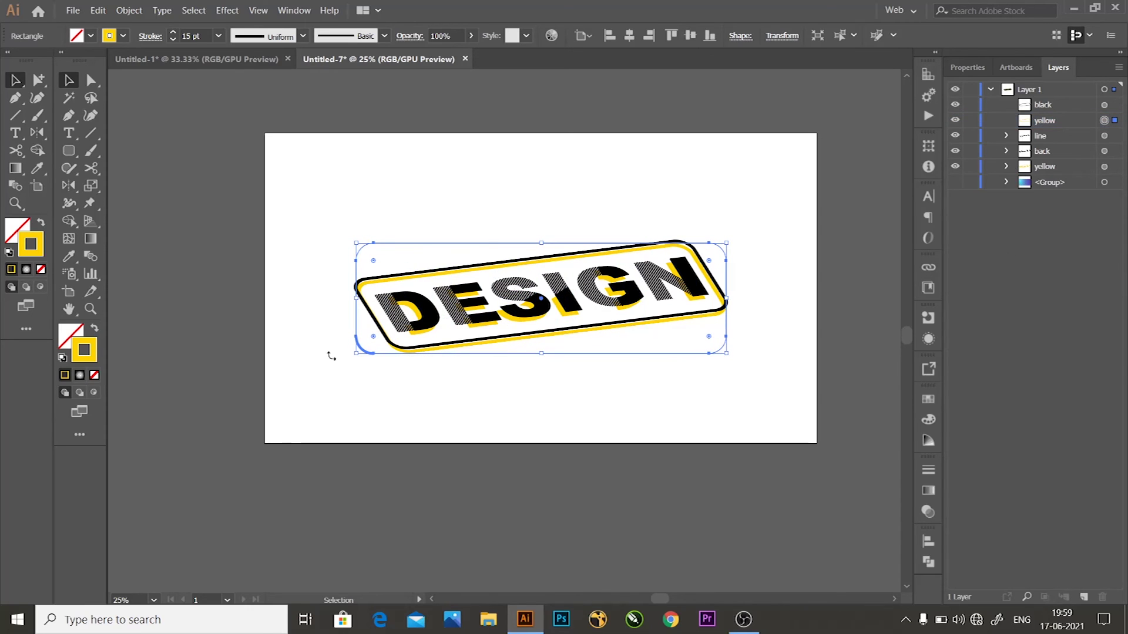
Step: Fine-tune the yellow frame's side edges, then reveal the cyan-to-purple gradient background
drag(356, 299, 359, 299)
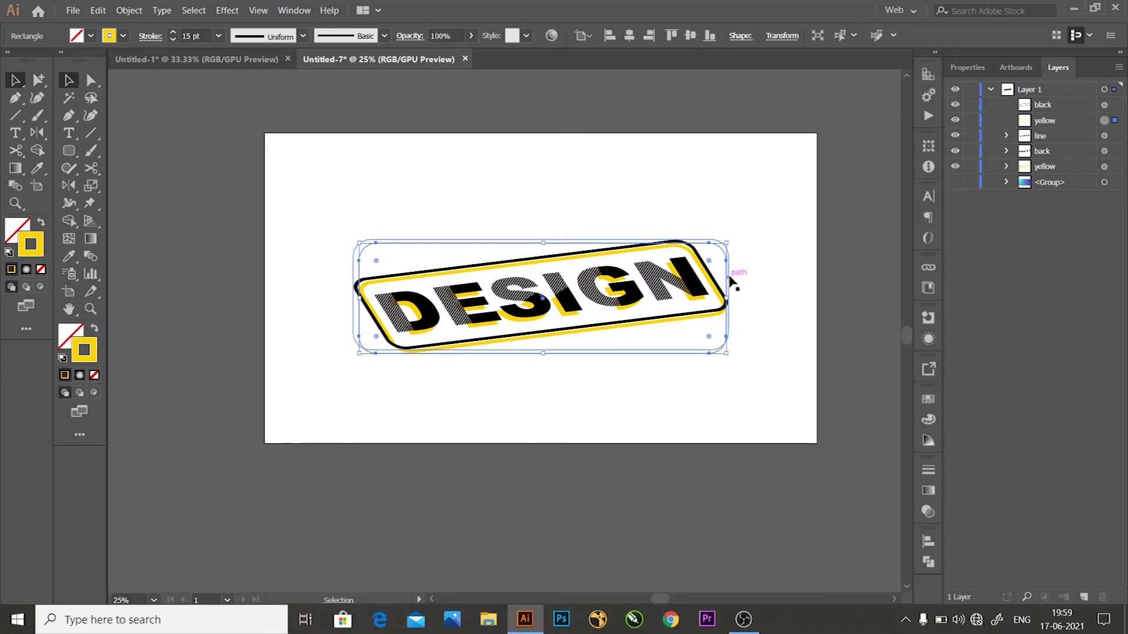
drag(727, 299, 735, 299)
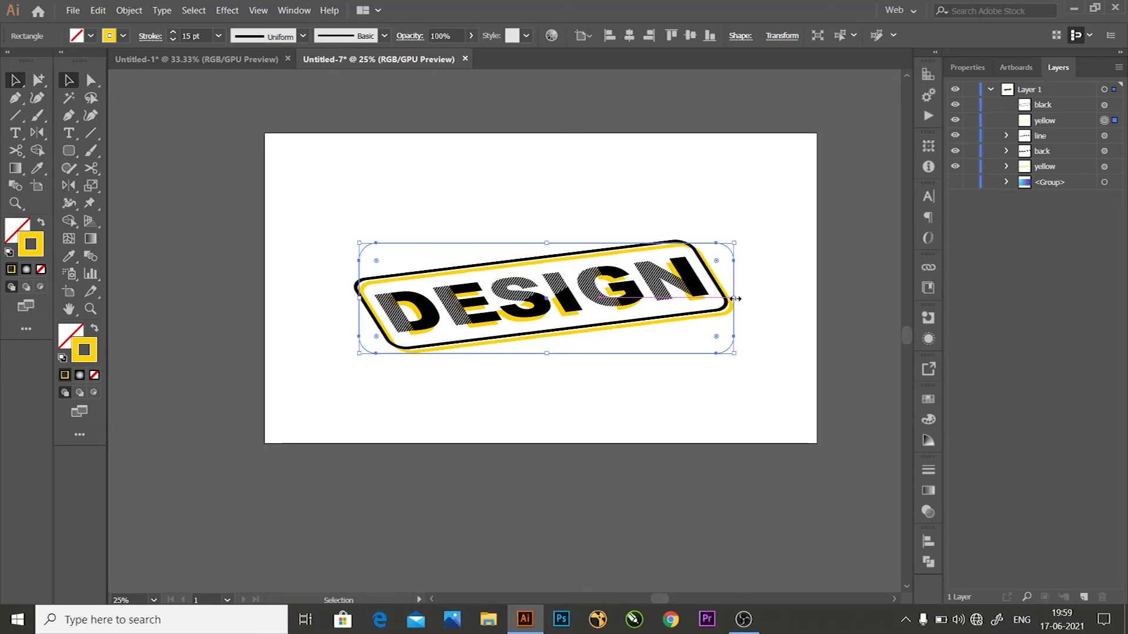
click(755, 300)
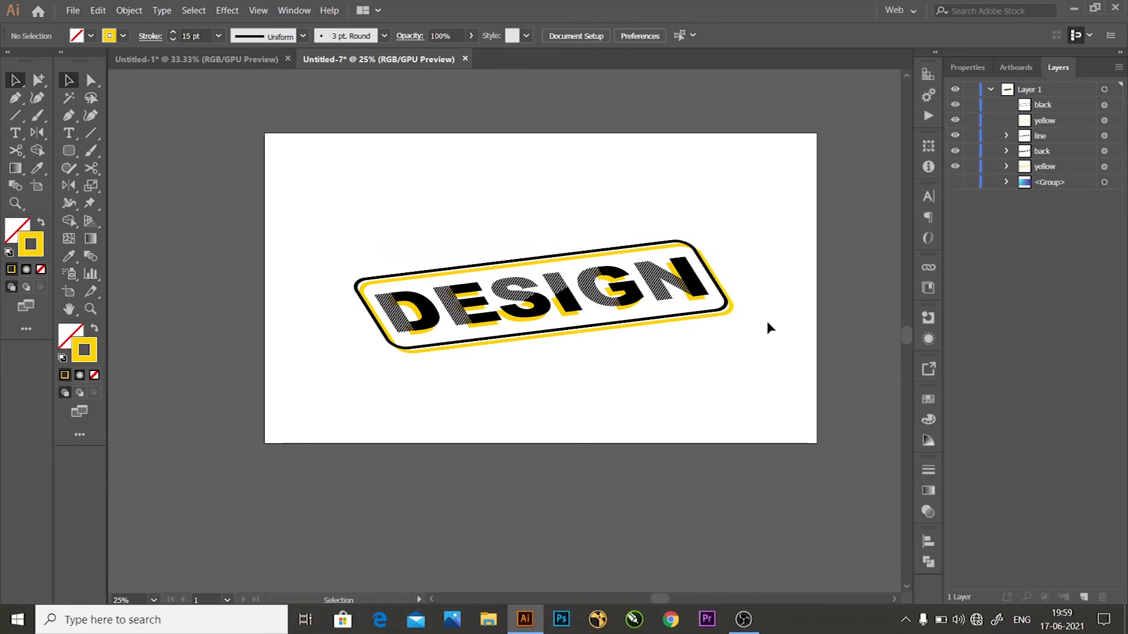
scroll(766, 321, down, 2)
scroll(763, 320, up, 1)
scroll(762, 321, up, 1)
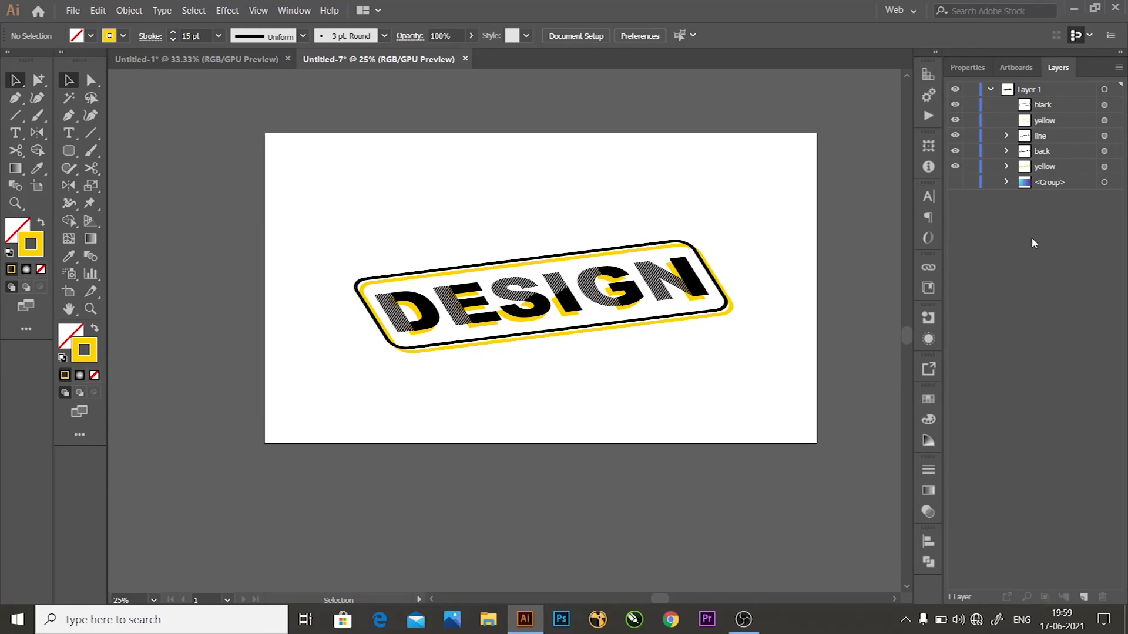
click(954, 182)
Step: Add a soft 45% multiply drop shadow to the yellow DESIGN letters, then target the black letters
click(1104, 166)
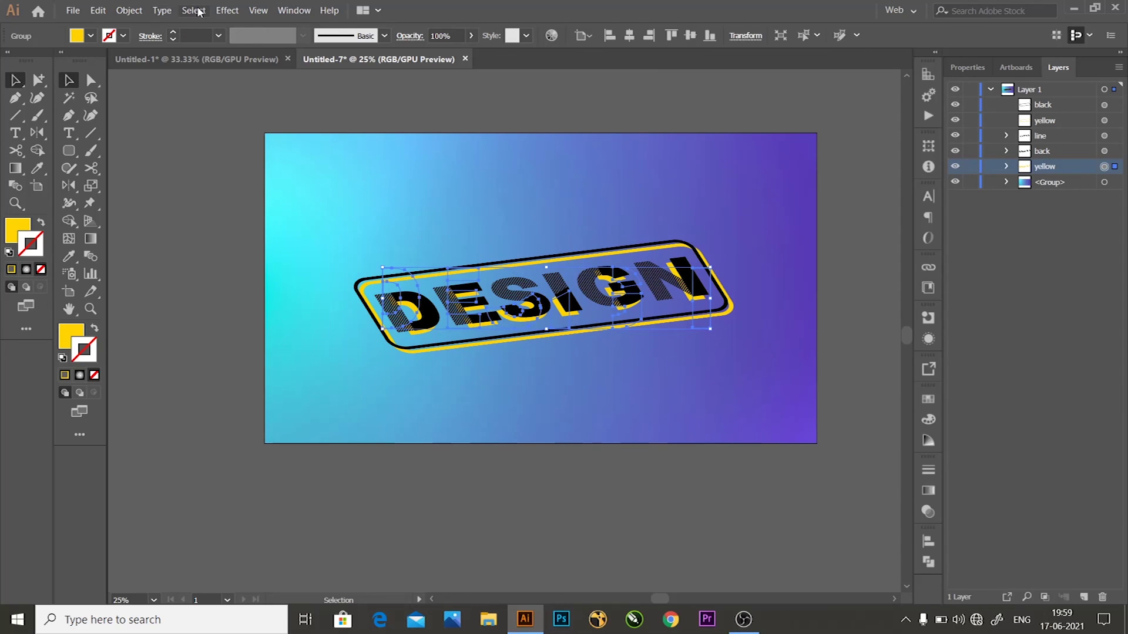
click(241, 7)
mouse_move(245, 199)
click(419, 200)
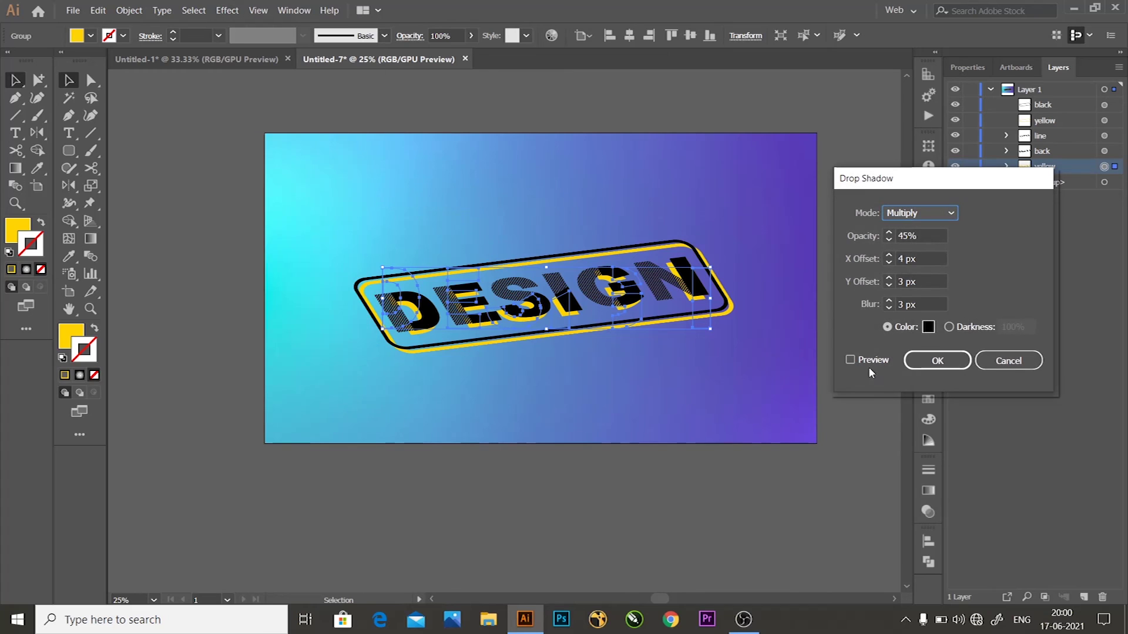
click(852, 359)
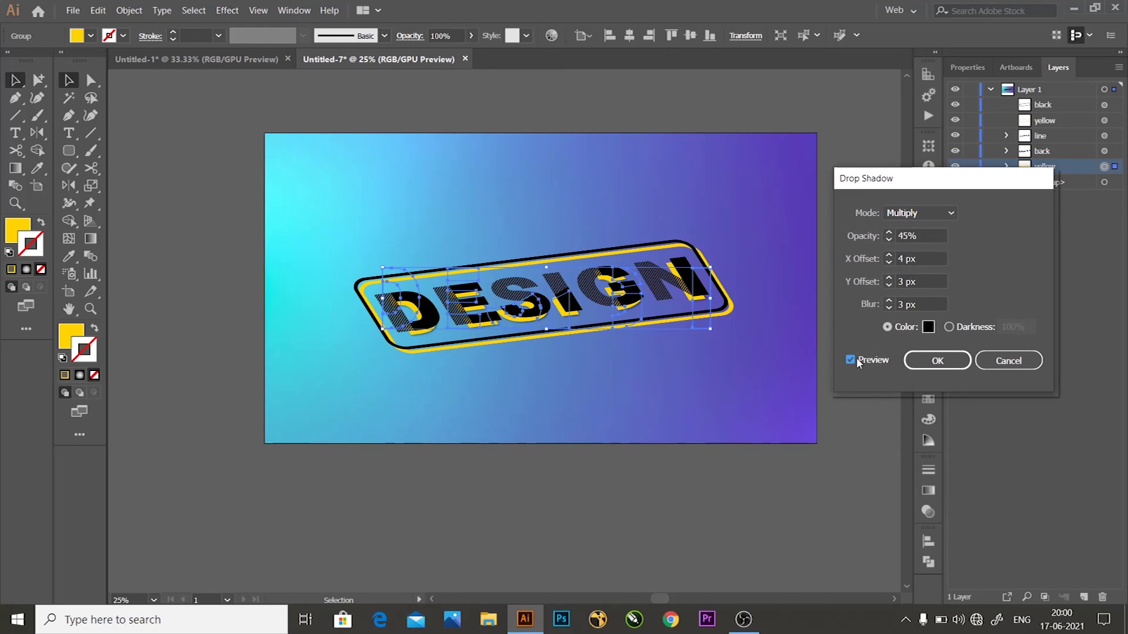
click(938, 361)
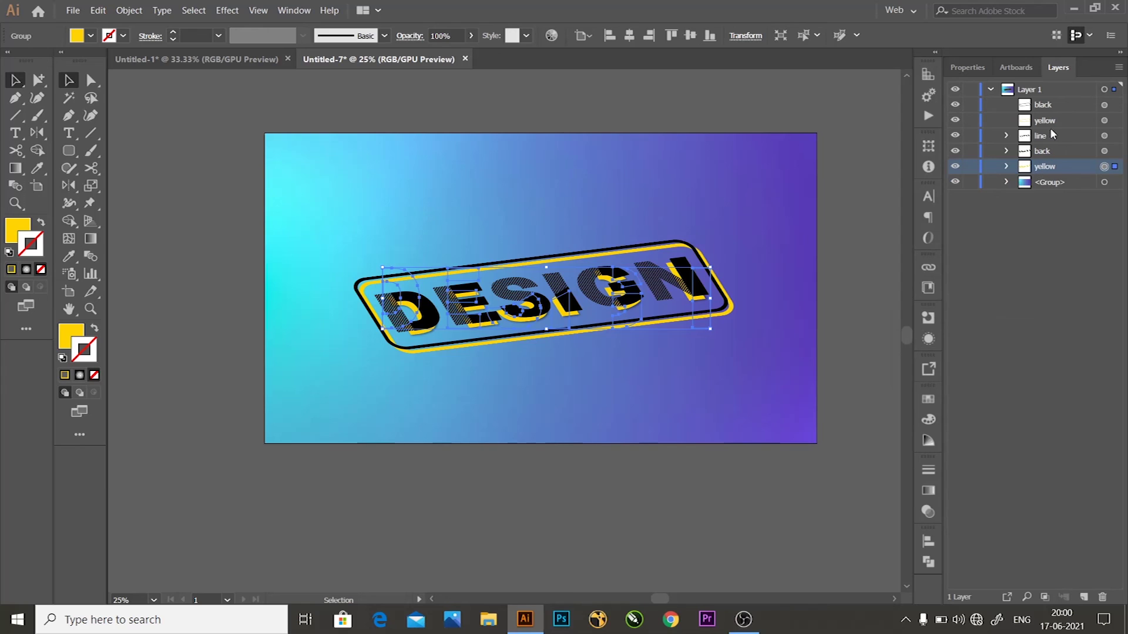
click(1065, 151)
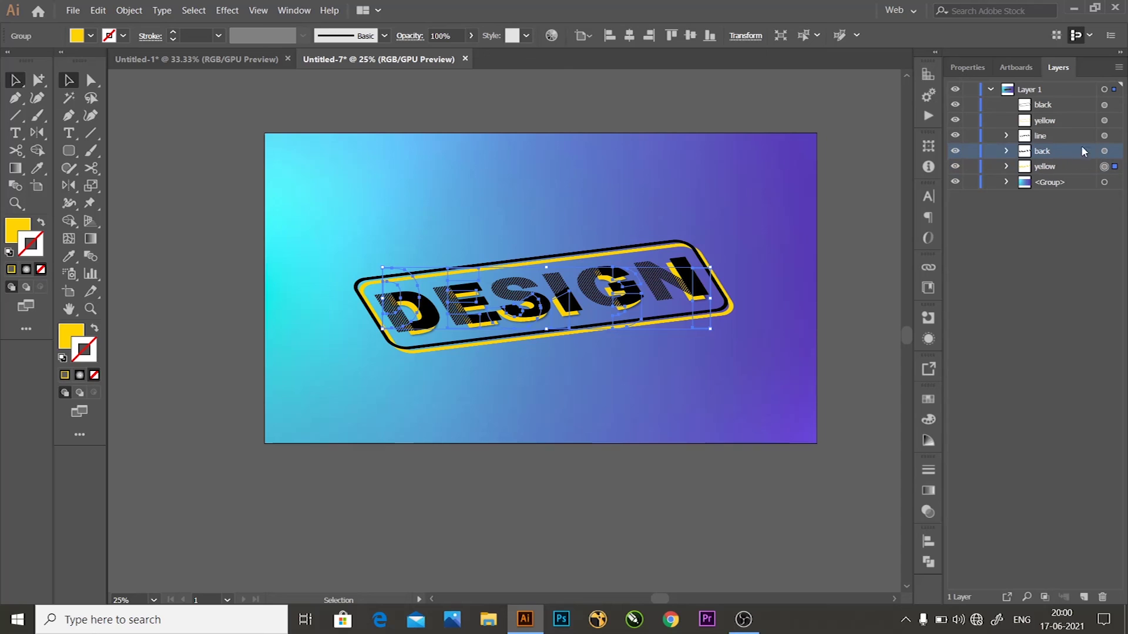
click(1104, 151)
Step: Apply the matching 45% multiply drop shadow to the black DESIGN letters
click(226, 10)
click(226, 10)
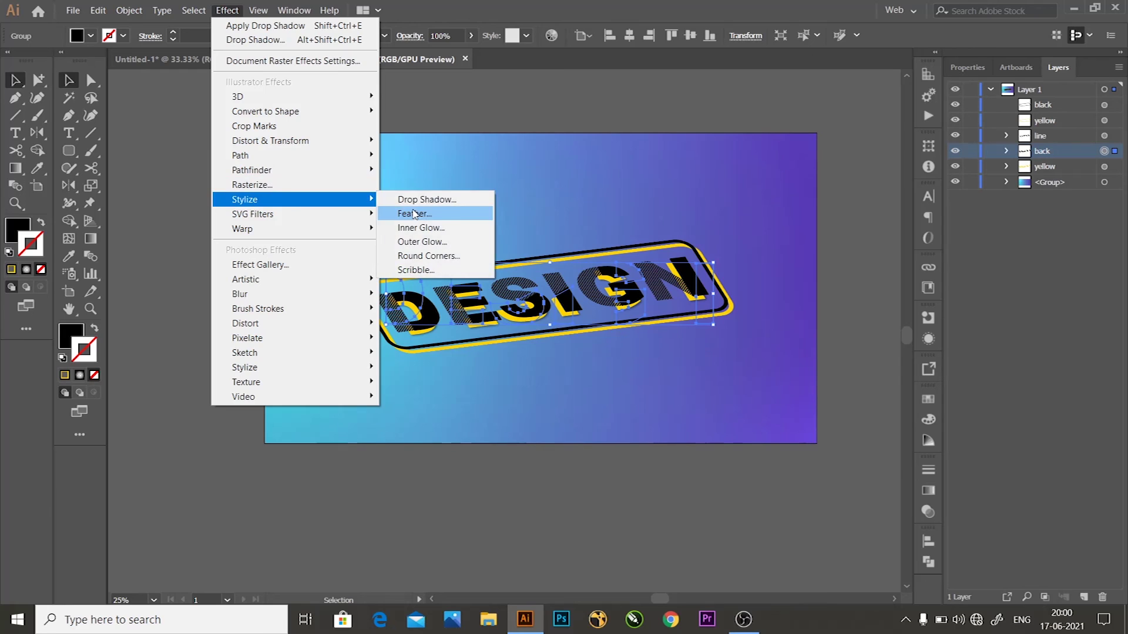
mouse_move(245, 199)
click(458, 200)
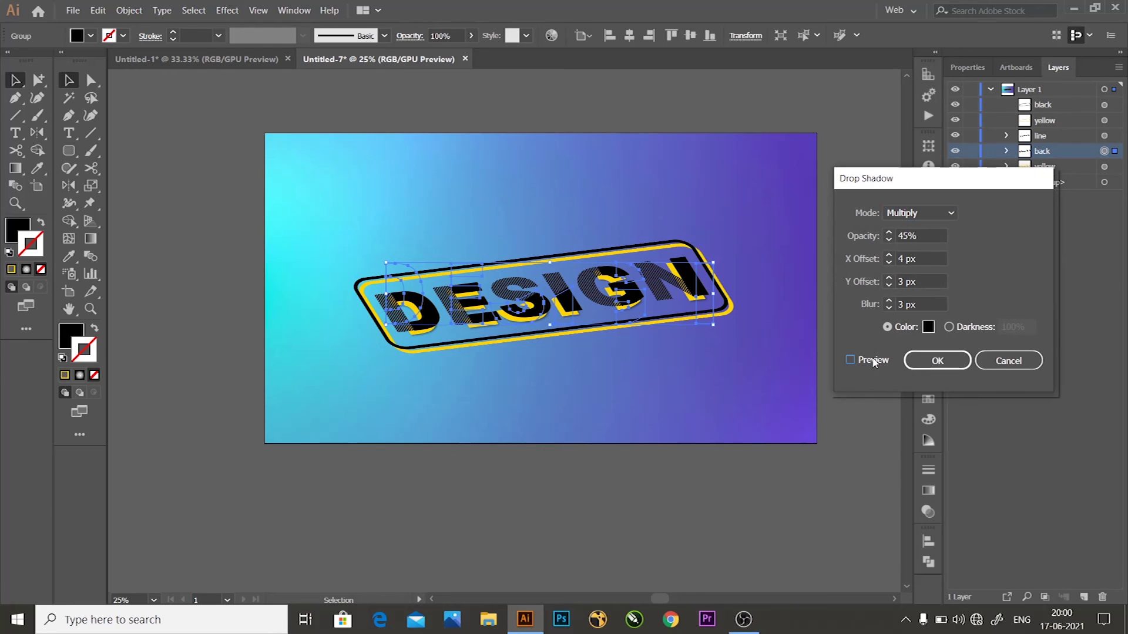
click(873, 363)
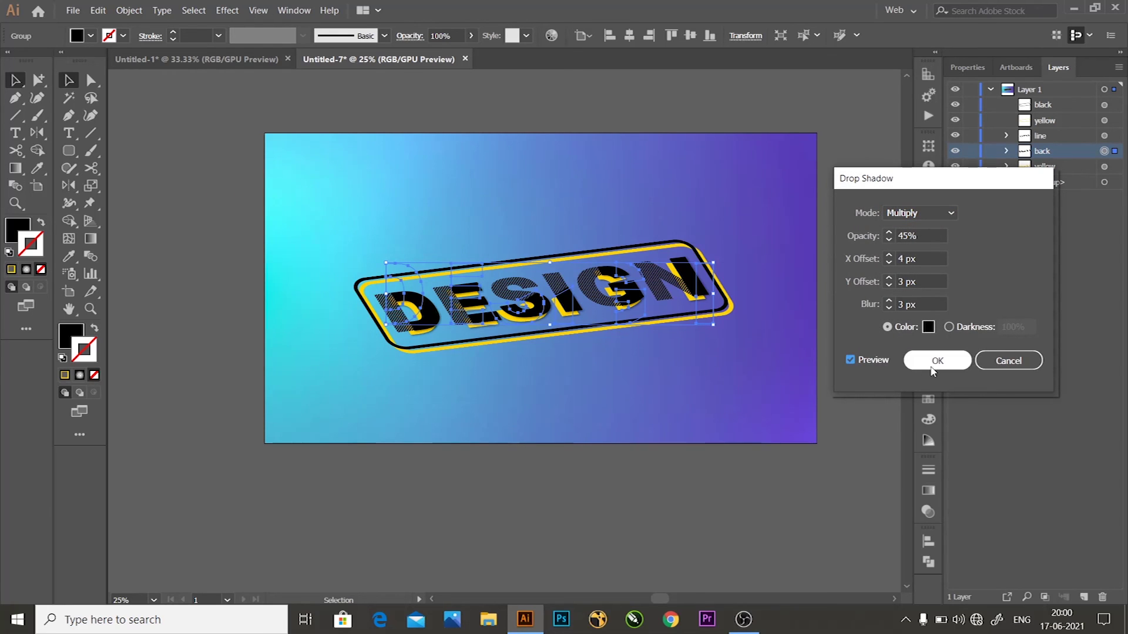
click(950, 369)
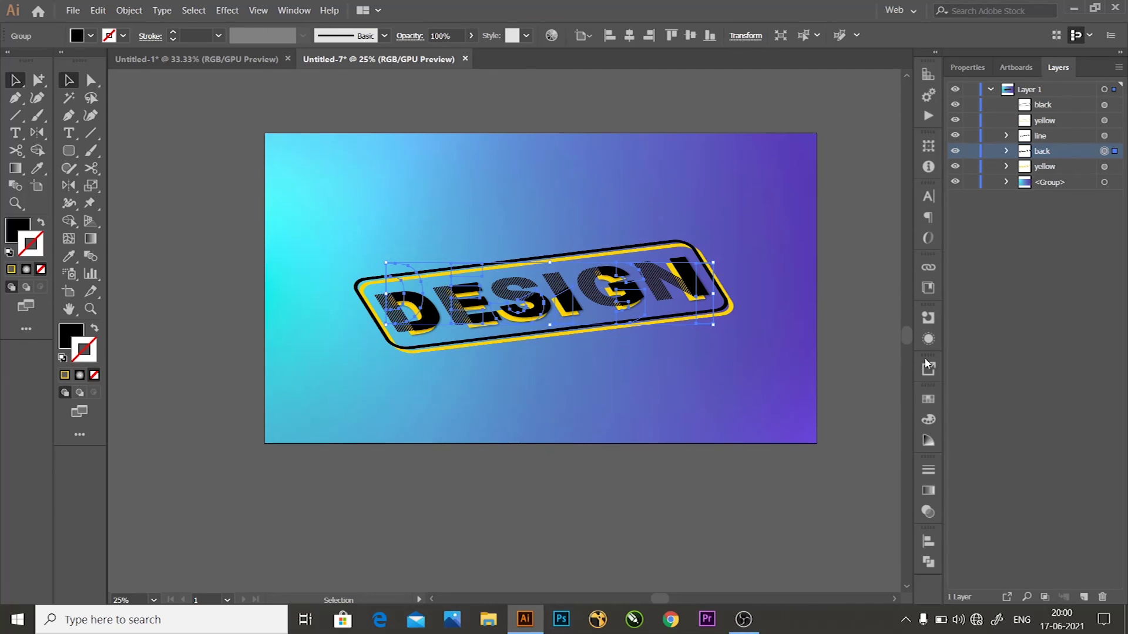
click(1041, 135)
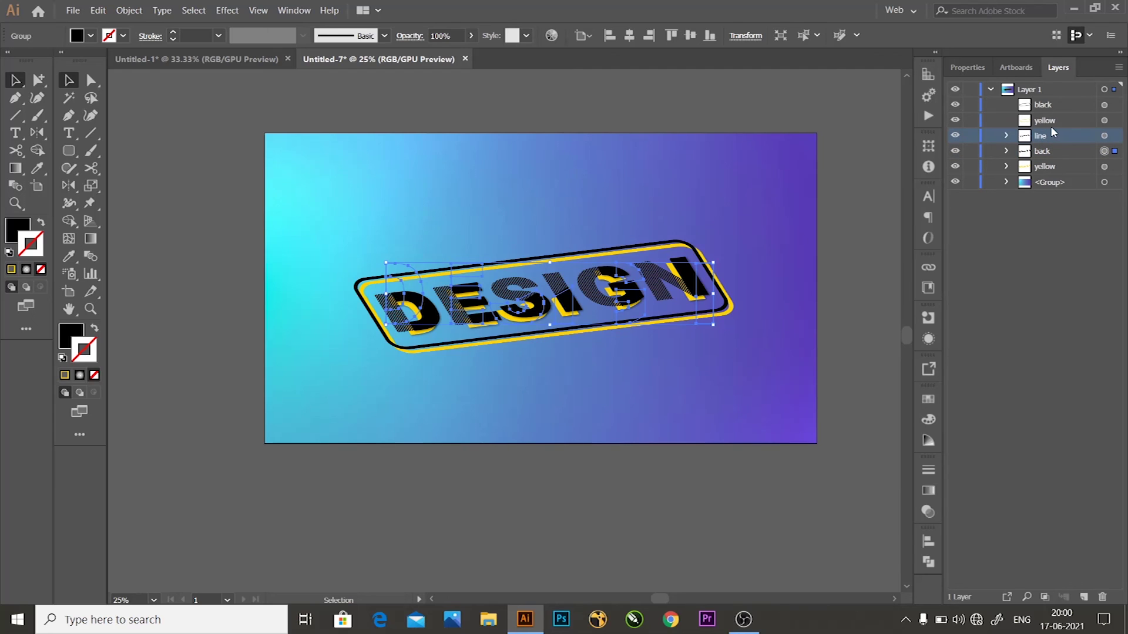
click(1046, 124)
Step: Add the 45% multiply drop shadow to the yellow rounded-rectangle frame, then target the black frame
click(1105, 121)
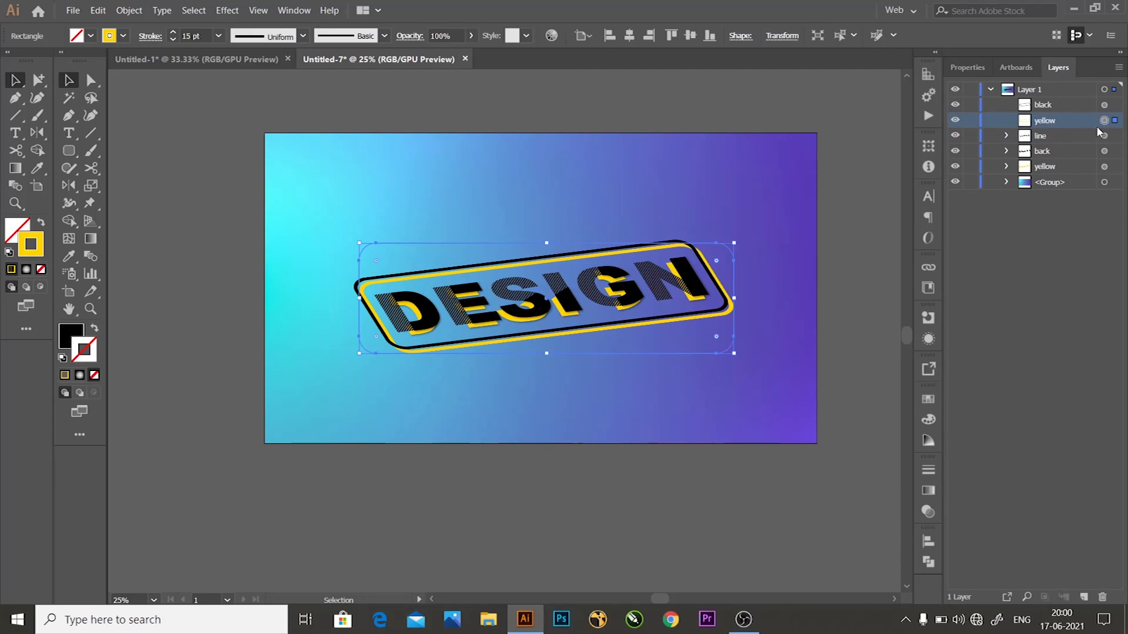
click(228, 10)
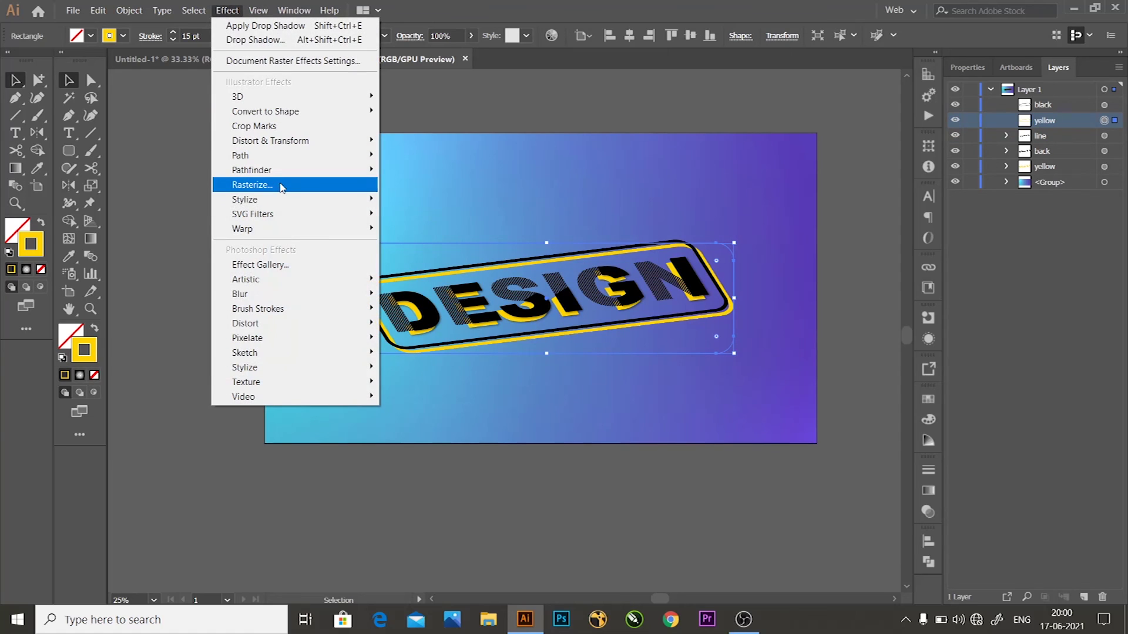
mouse_move(245, 199)
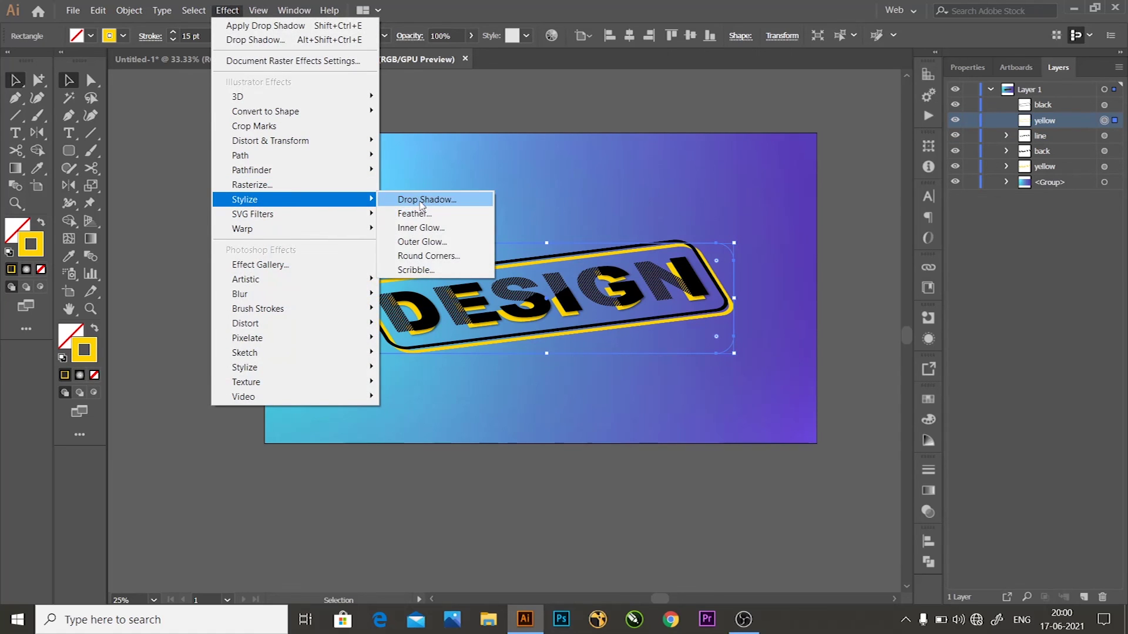
click(420, 200)
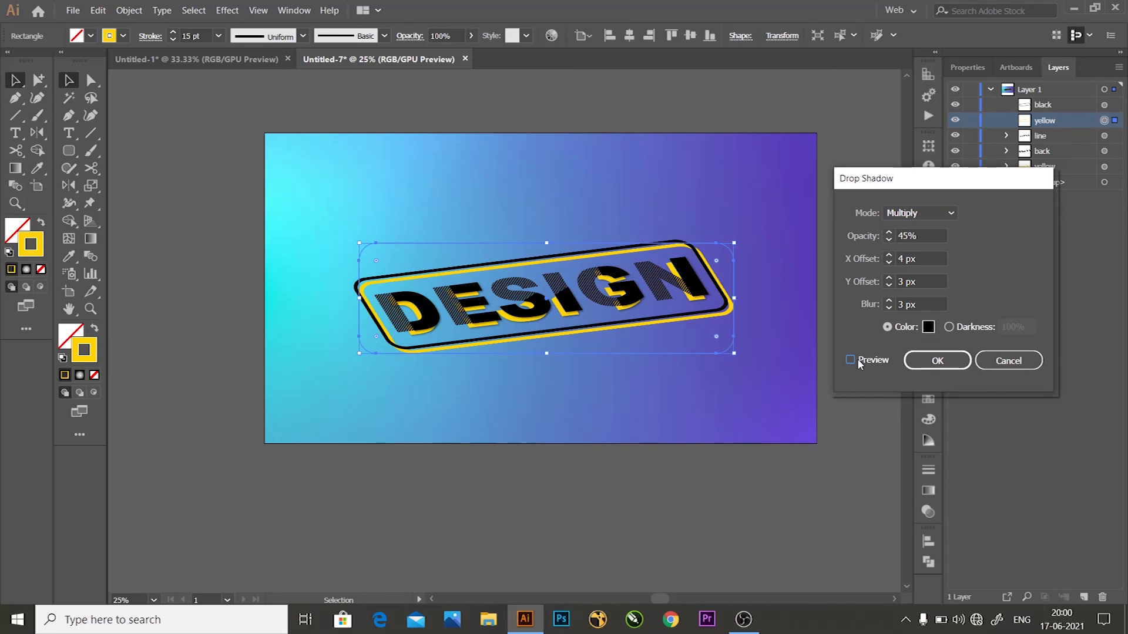
click(936, 360)
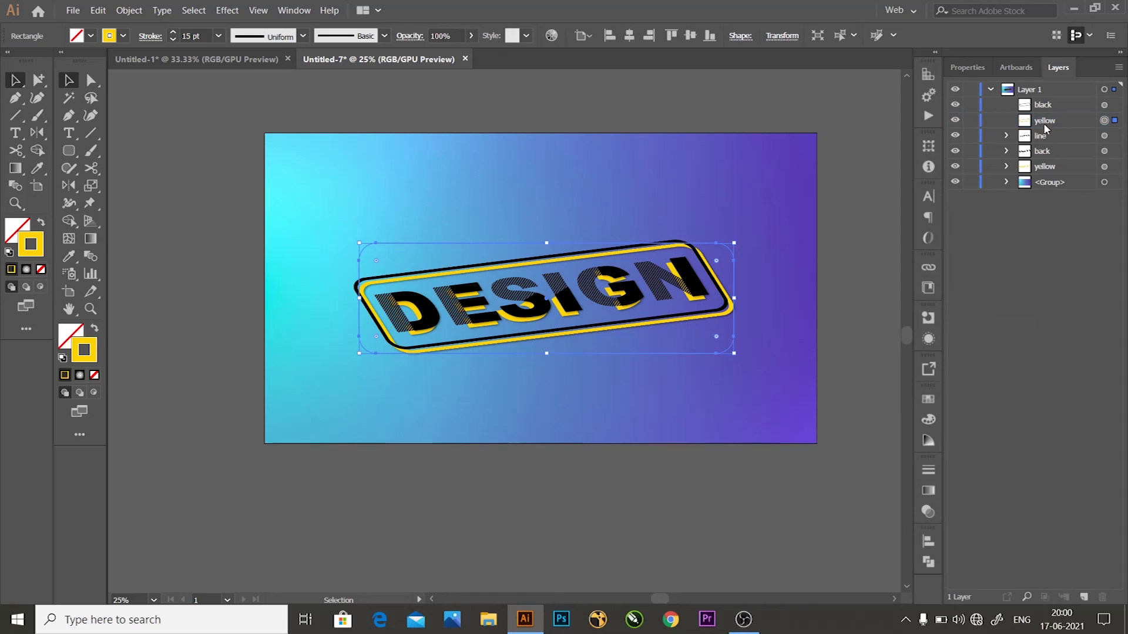
click(1043, 104)
click(1107, 106)
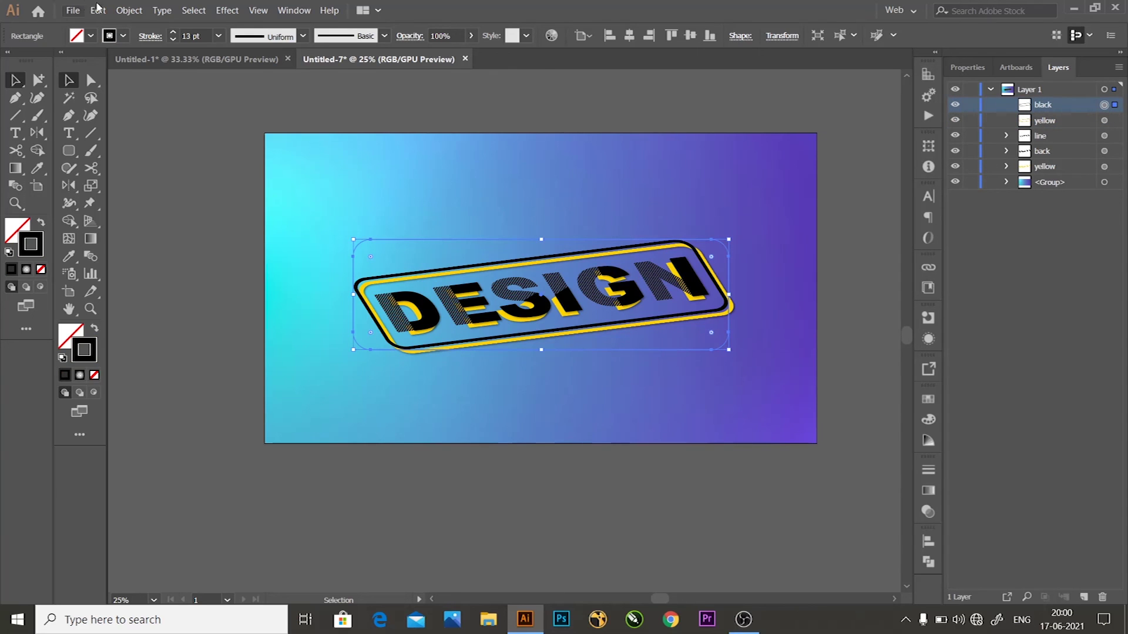
Step: Add the 45% multiply drop shadow to the black rounded-rectangle frame
click(128, 11)
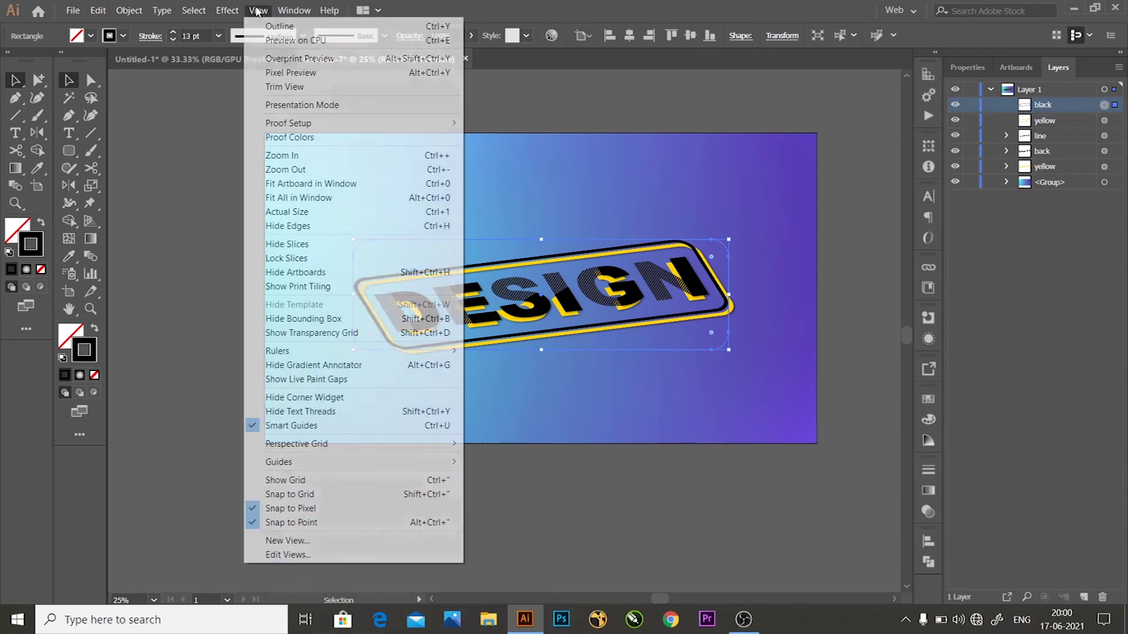
mouse_move(245, 199)
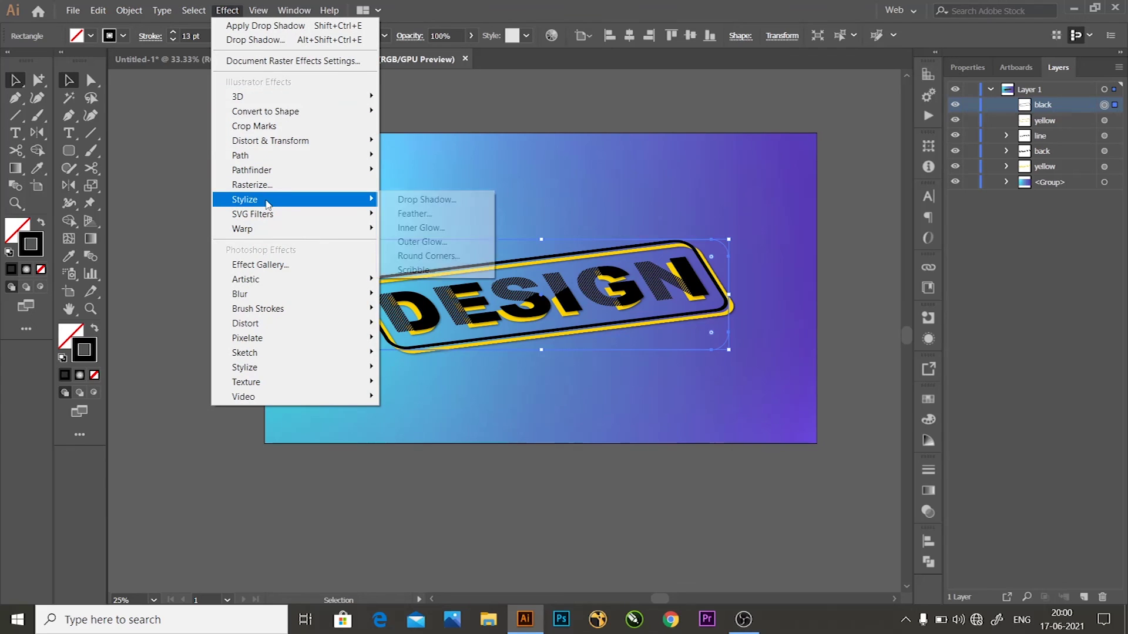
click(427, 200)
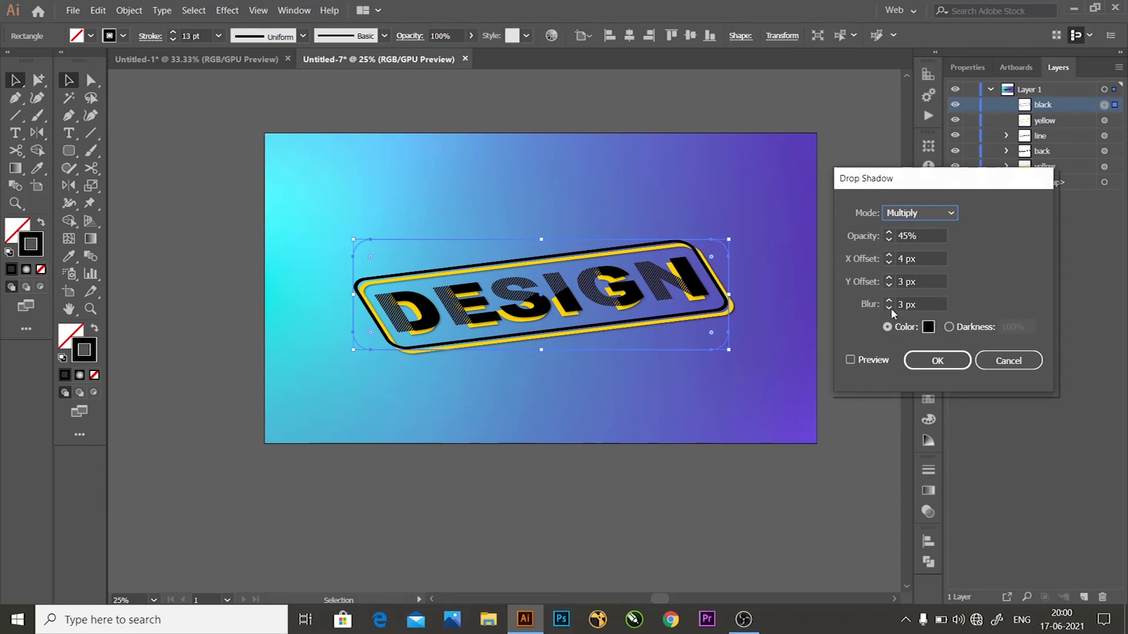
click(870, 360)
click(869, 361)
click(929, 363)
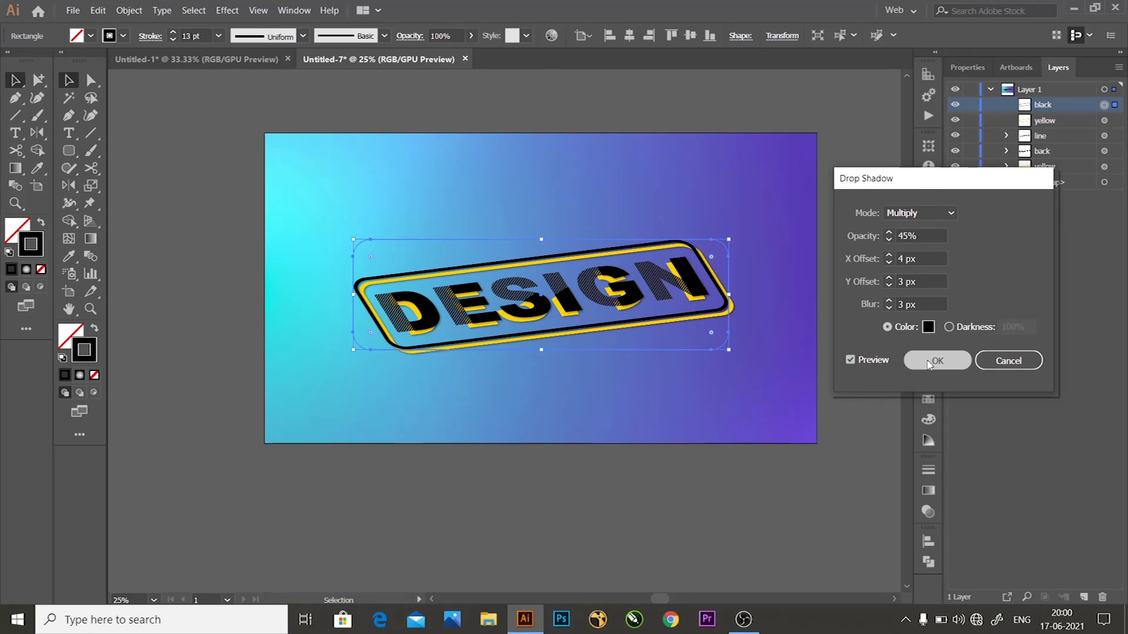
click(881, 352)
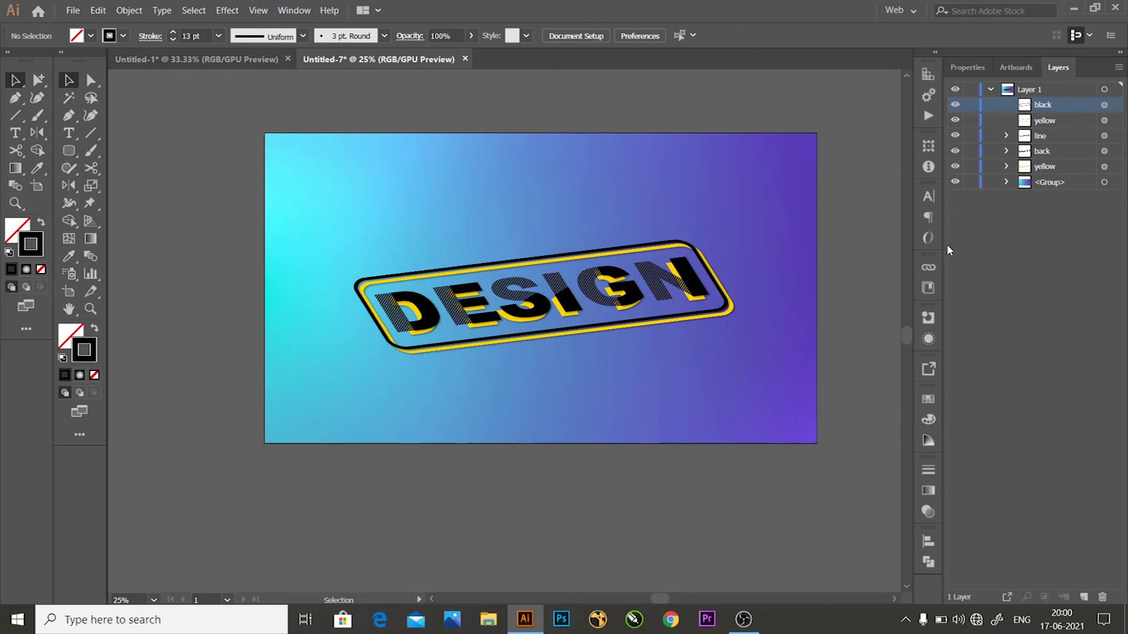
Step: Nudge the black frame a few pixels right and down
click(1106, 105)
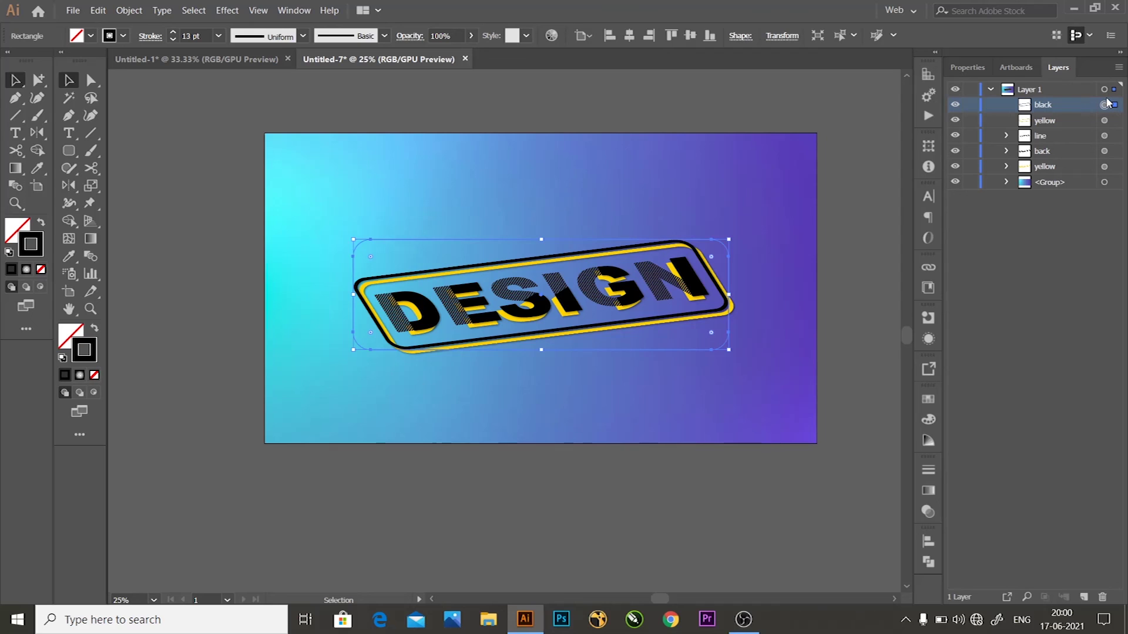
key(shift+Right)
key(shift+Down)
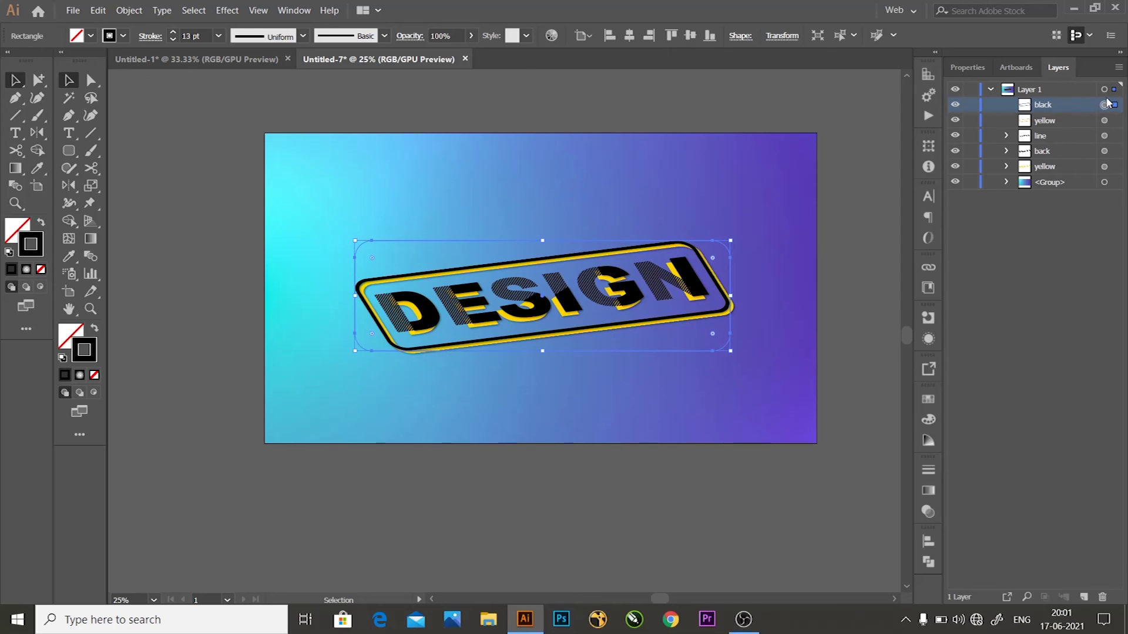
key(Down)
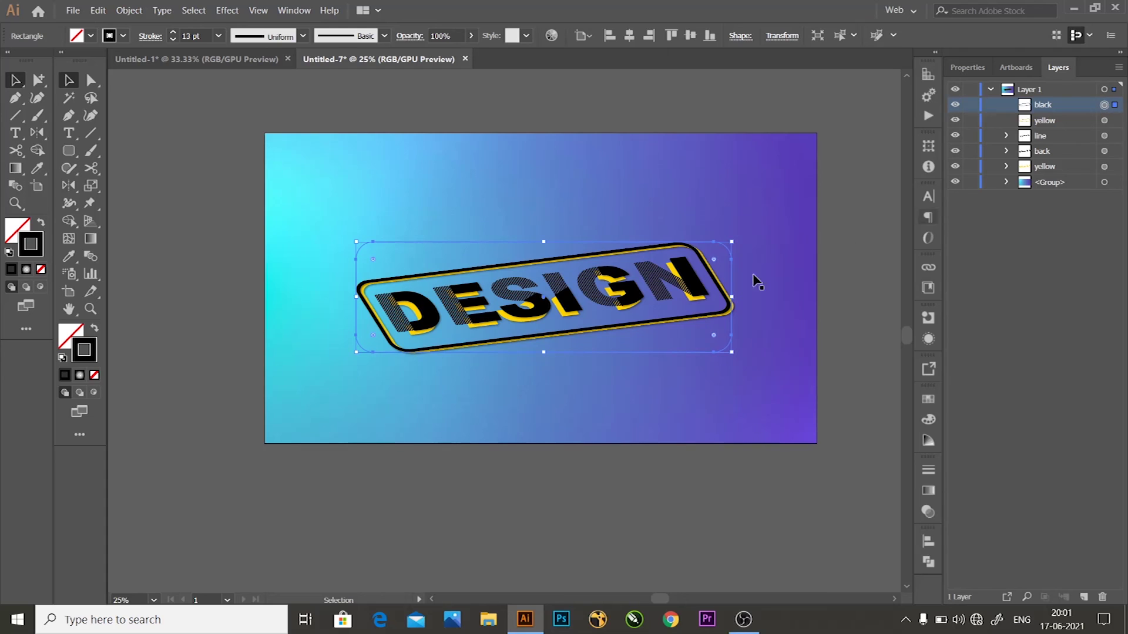
click(838, 323)
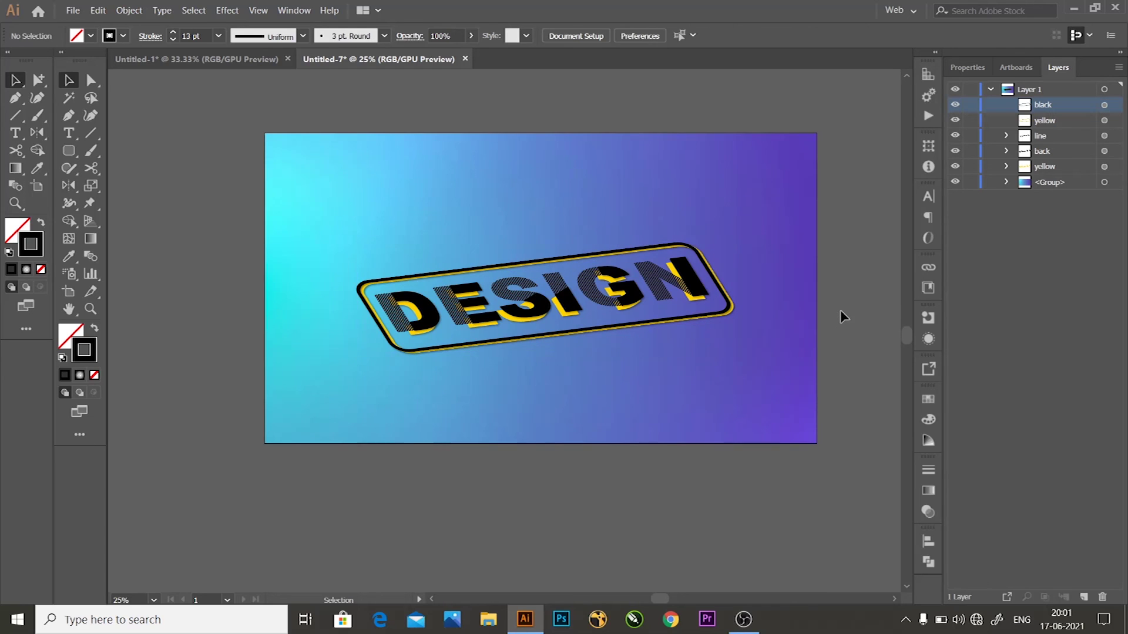